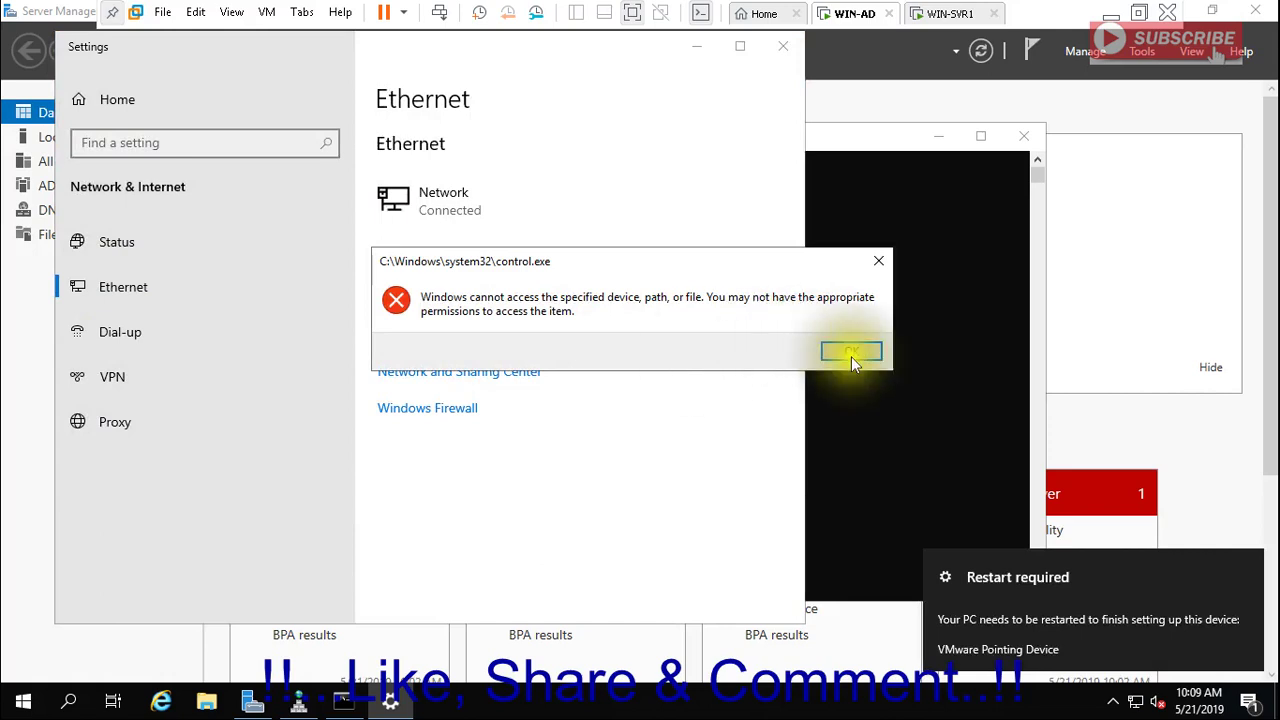
Step: Dismiss the access error, minimize Settings and open the network connections from the local server's Ethernet0 property
click(851, 352)
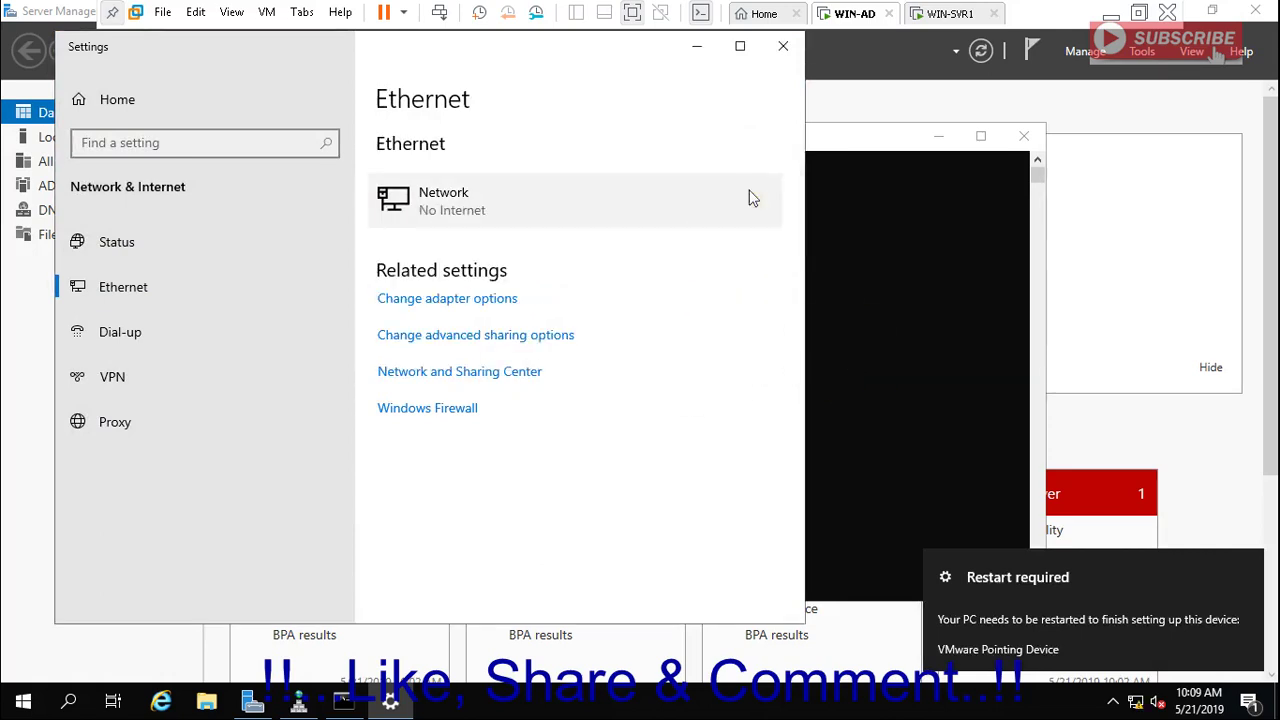
click(697, 46)
click(50, 335)
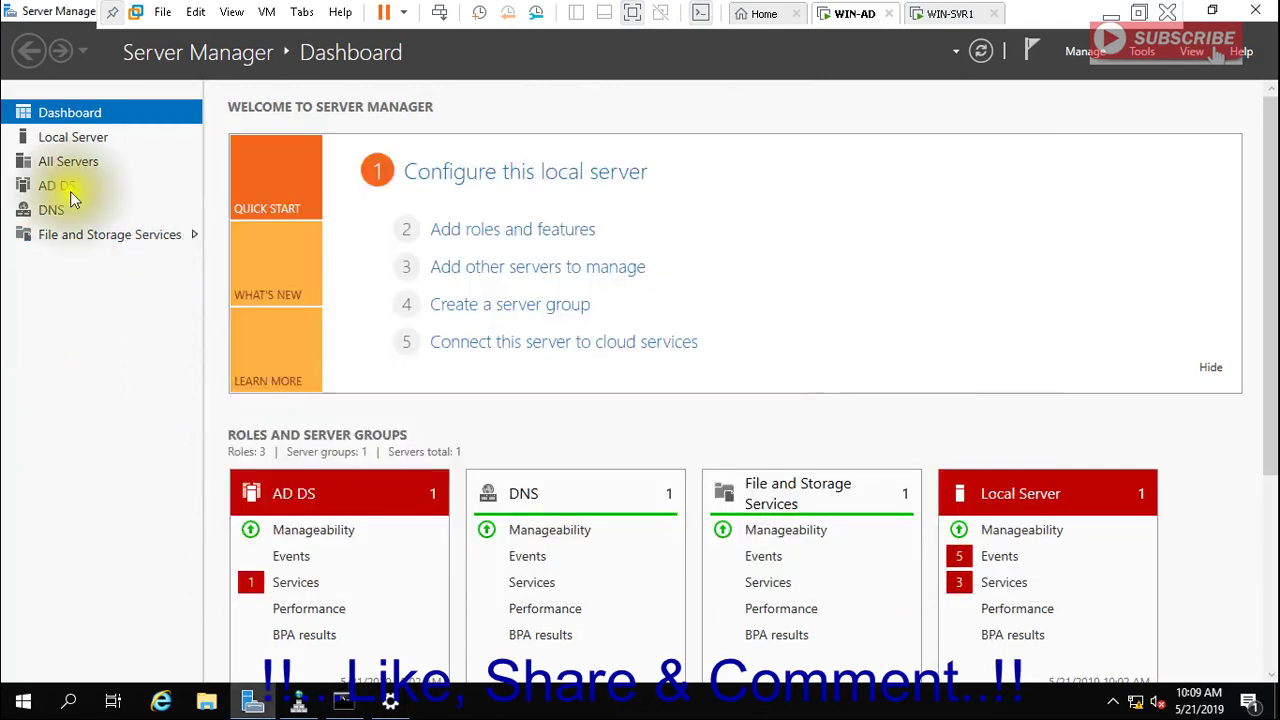
click(76, 140)
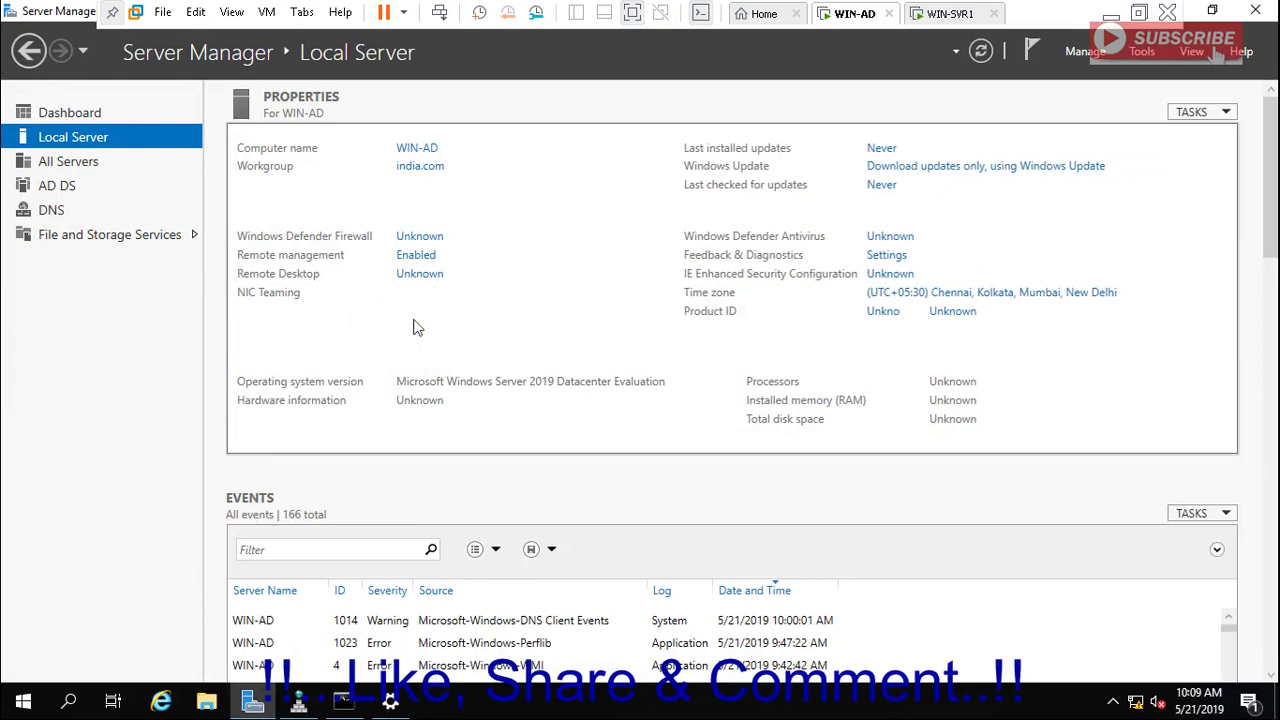
click(422, 317)
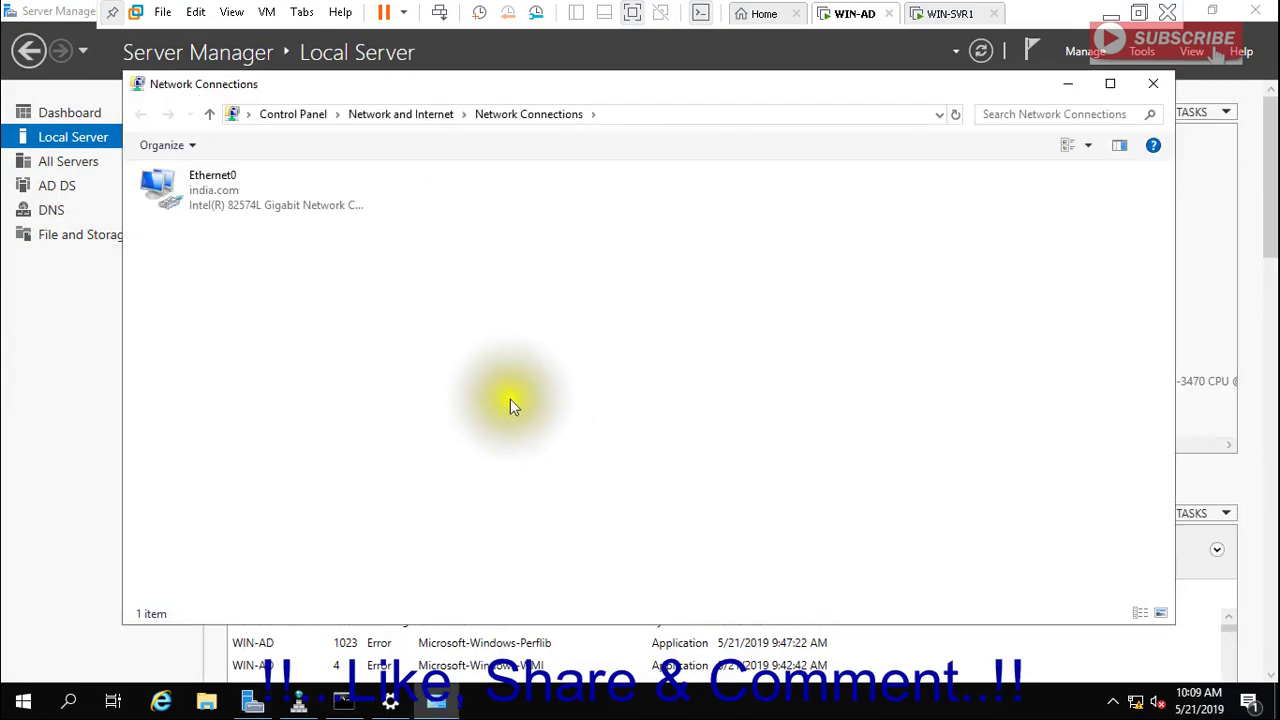
Step: Open the Internet Protocol Version 4 (TCP/IPv4) properties of the Ethernet0 adapter
click(211, 198)
double_click(211, 198)
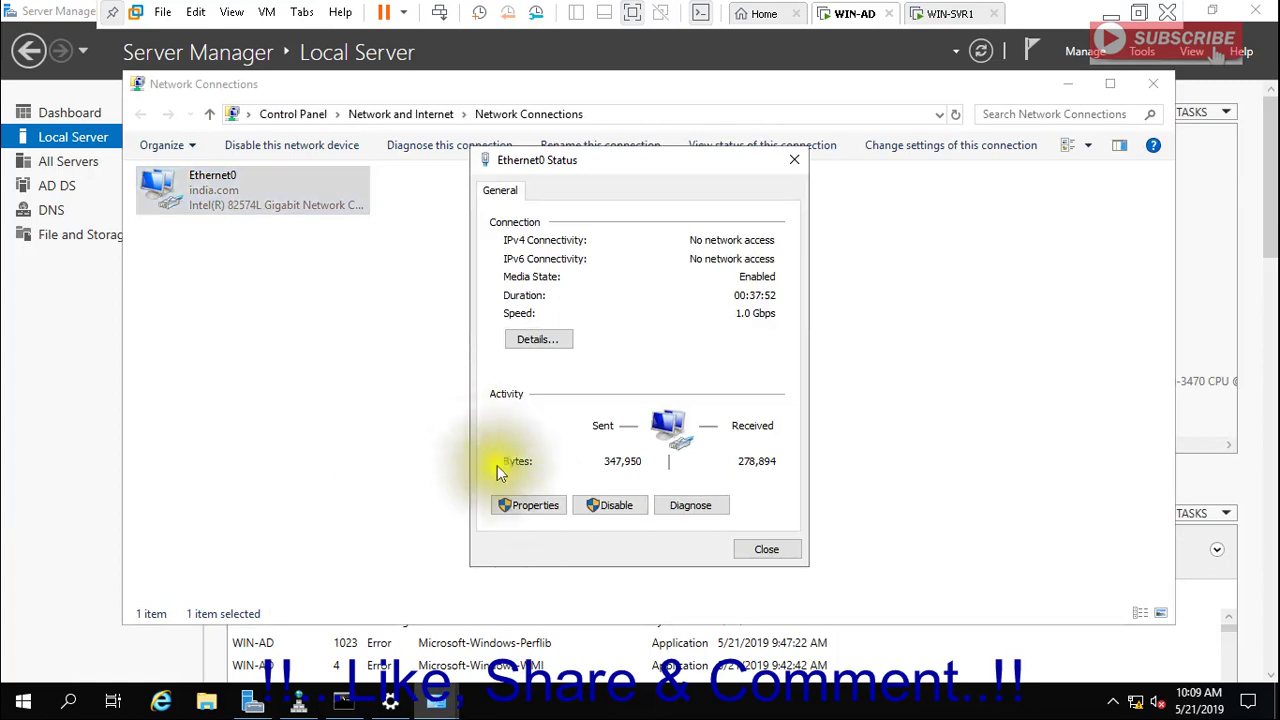
click(531, 505)
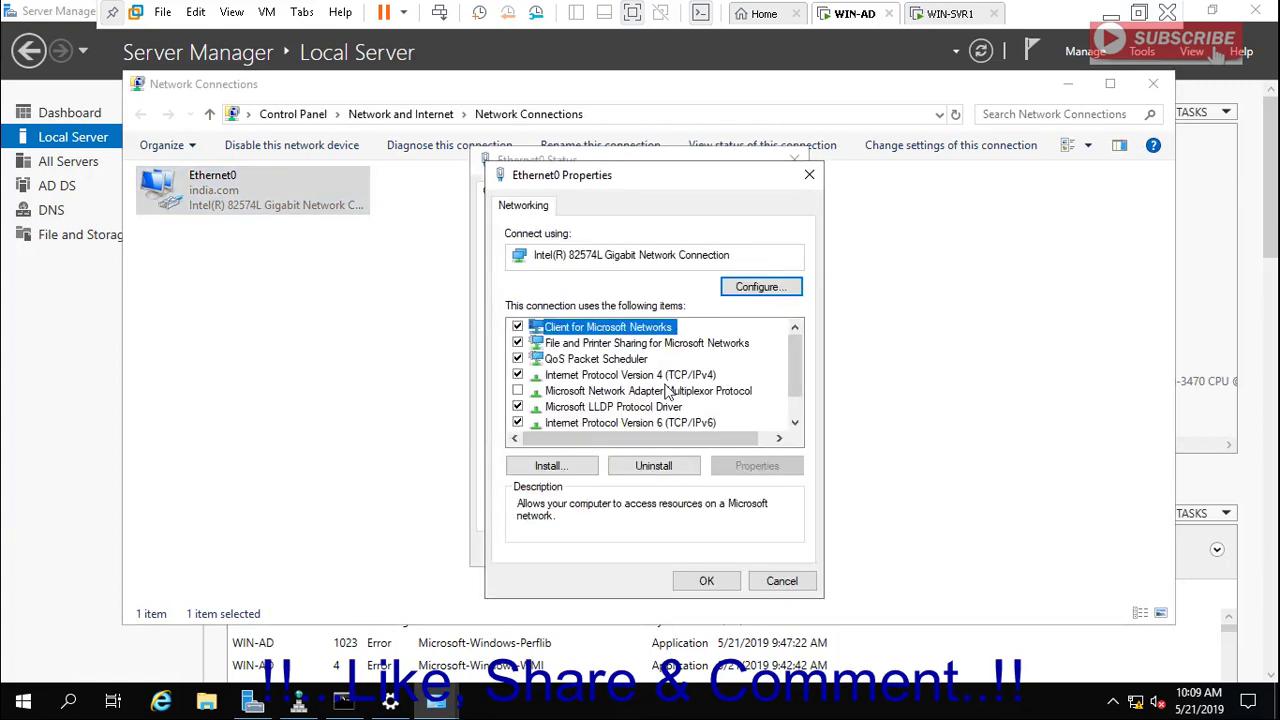
click(653, 375)
double_click(655, 380)
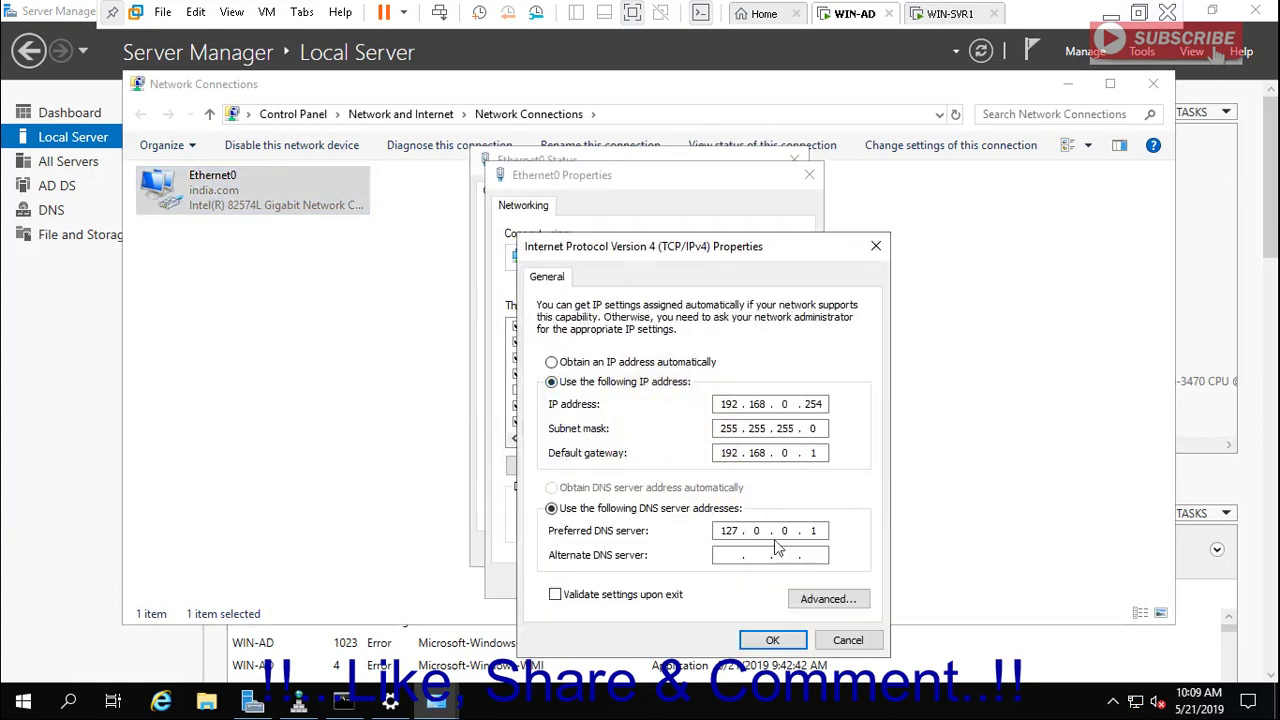
Step: Set the preferred DNS server to 8.8.8.8, save the adapter settings and put the network connections away
click(812, 531)
key(BackSpace)
key(BackSpace)
key(BackSpace)
key(BackSpace)
key(BackSpace)
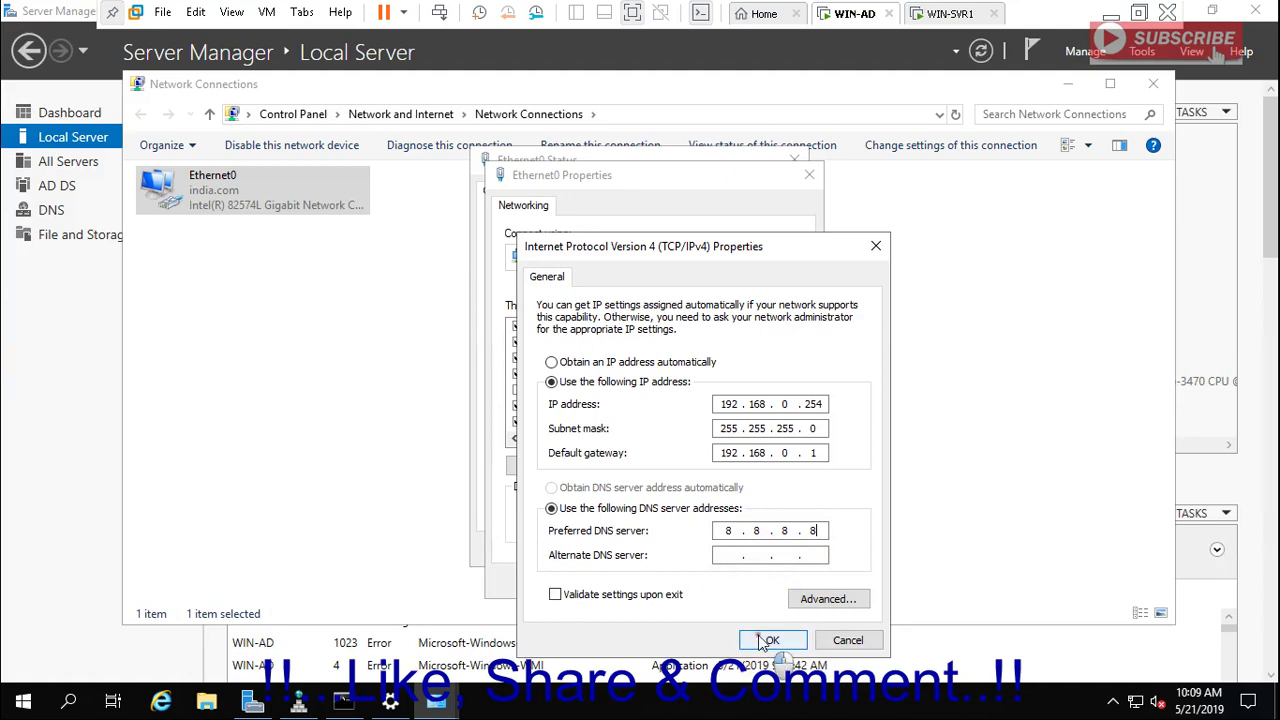
click(757, 638)
click(705, 658)
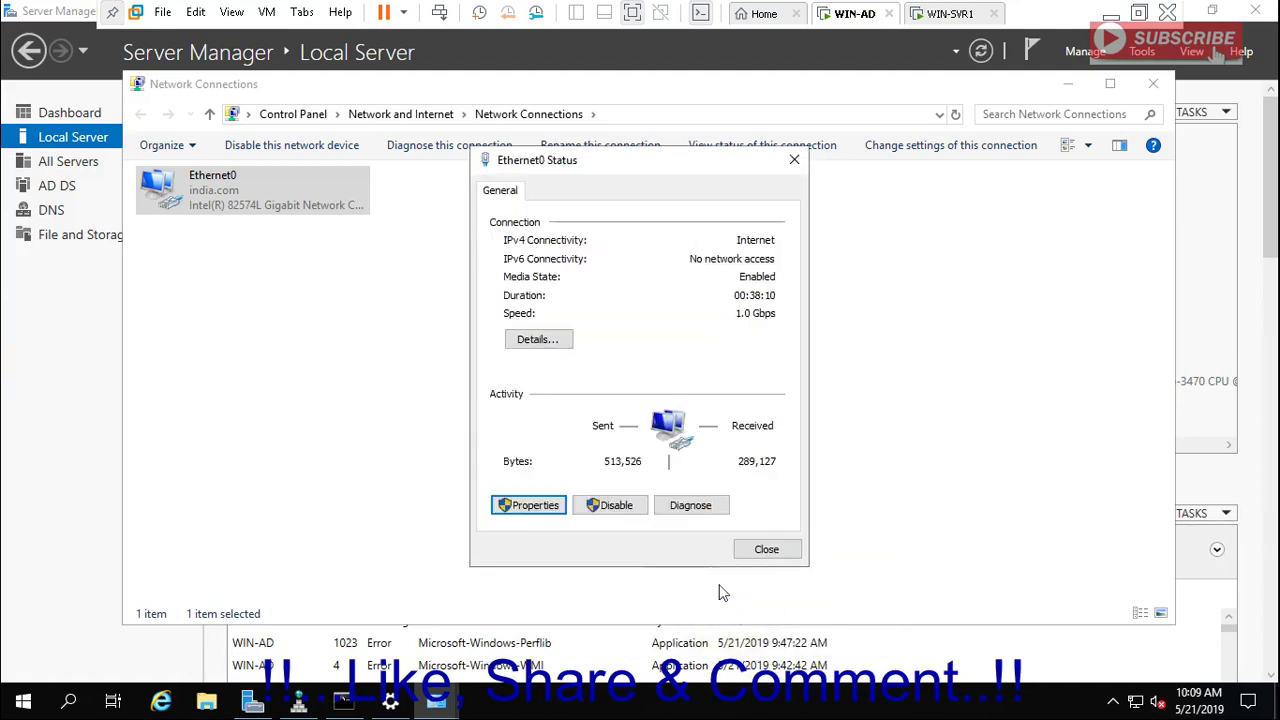
click(766, 549)
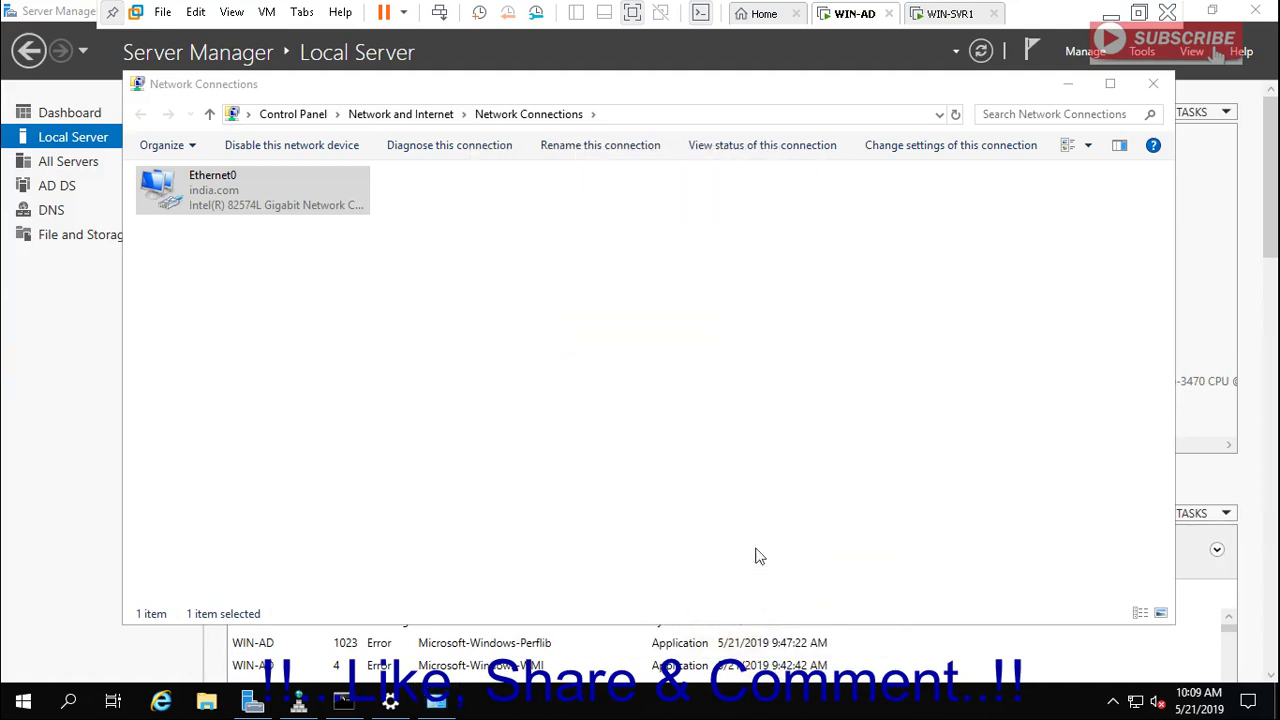
click(1068, 84)
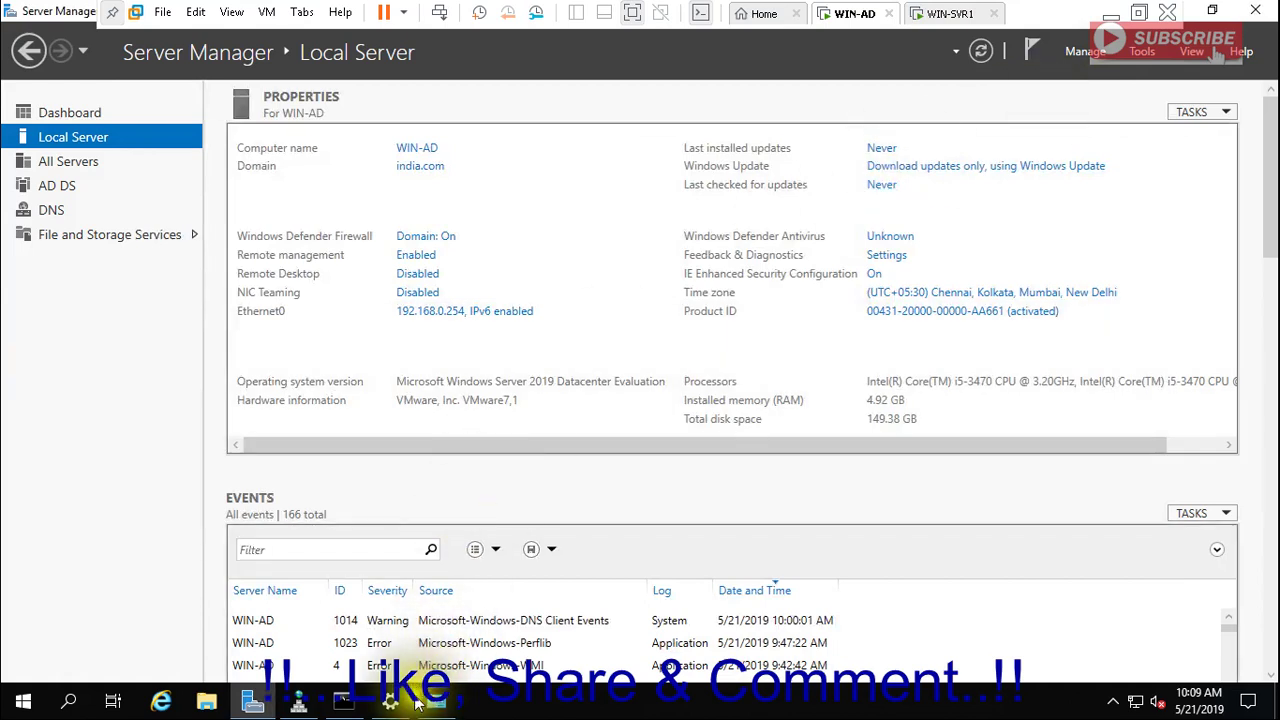
Step: Switch to the Command Prompt and rerun the earlier command "nslookup set querytype=SOA"
click(343, 700)
click(593, 492)
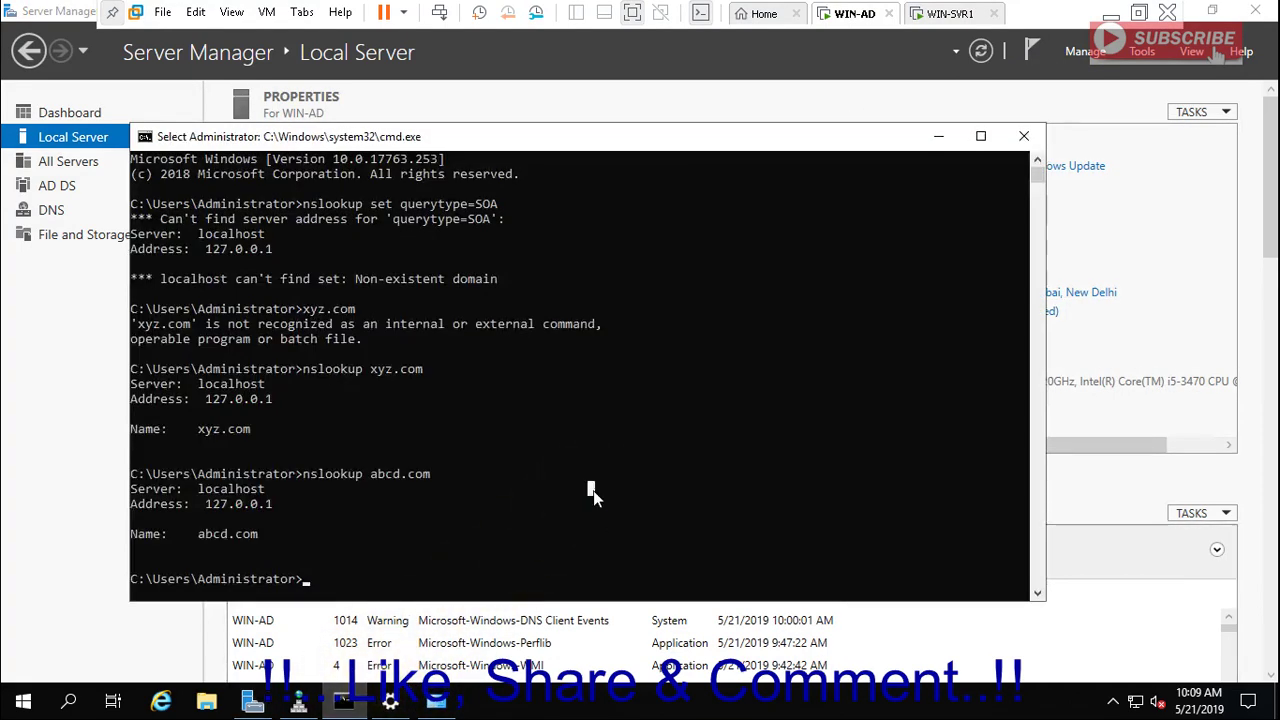
key(Up)
key(Up)
key(Up)
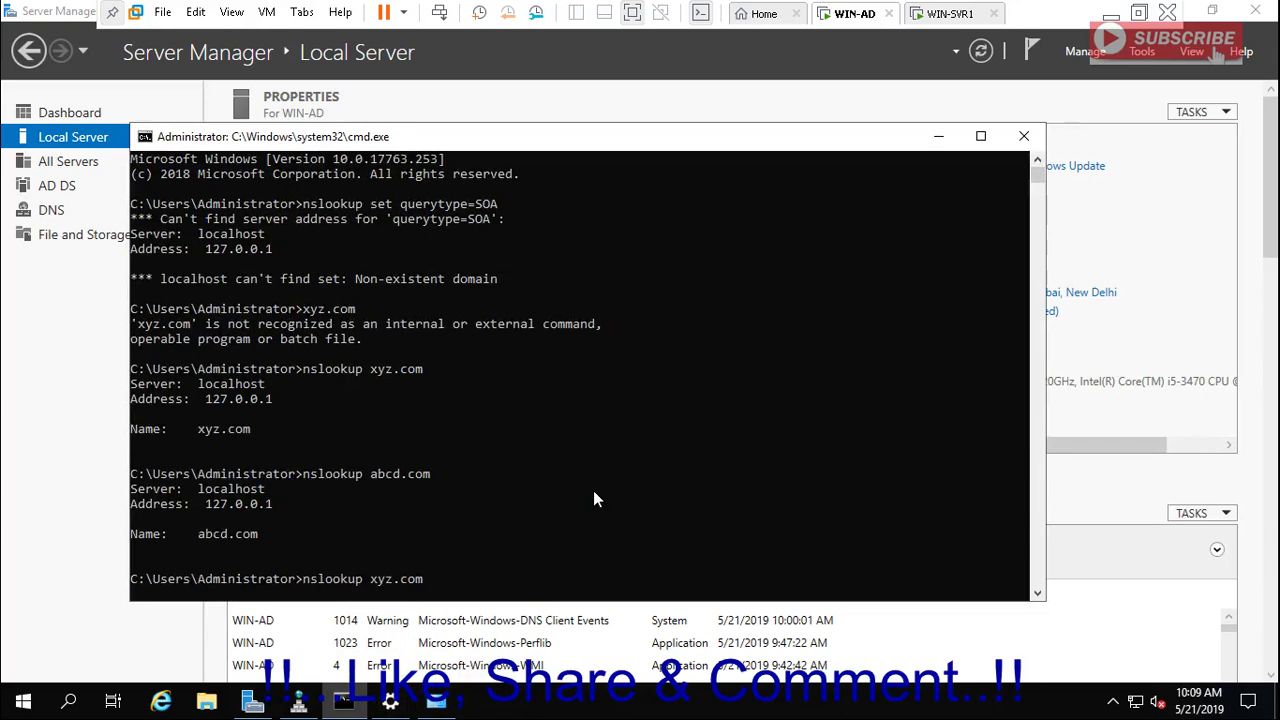
key(Up)
key(Return)
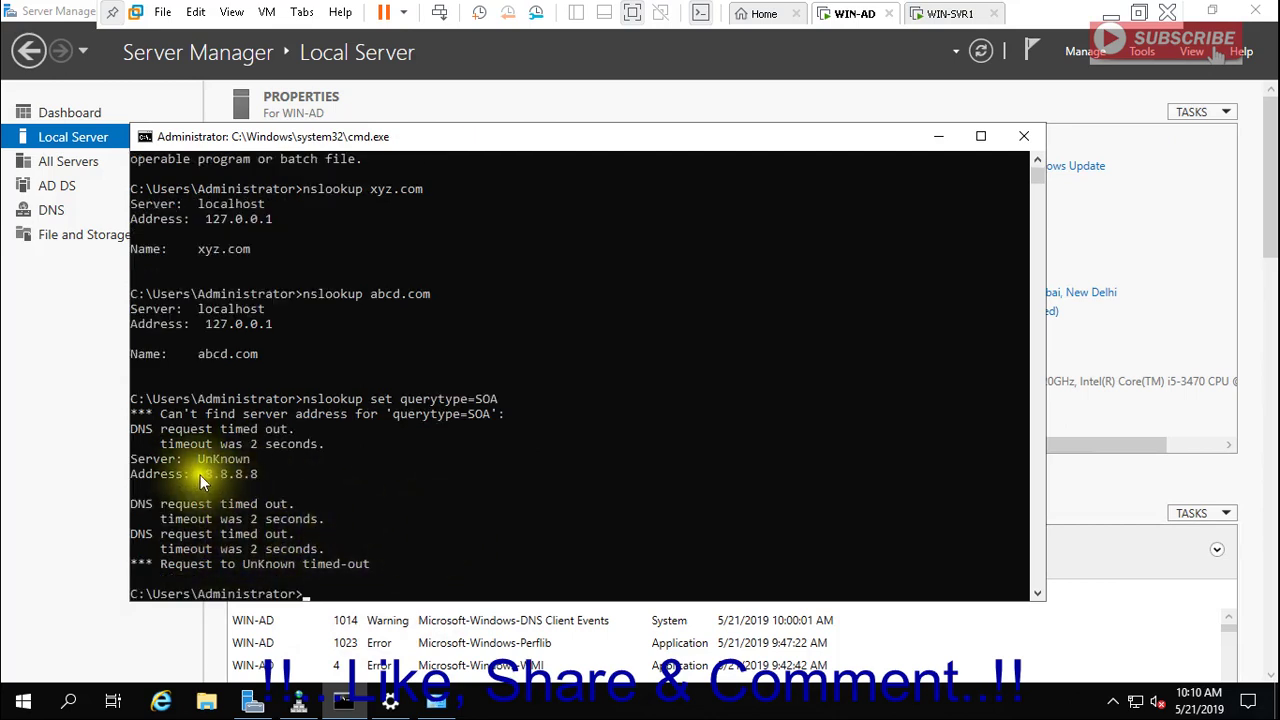
Step: Review the earlier lookup output and run "nslookup set querytype=SOA" once more
click(1037, 163)
click(1037, 163)
click(1037, 163)
click(1037, 163)
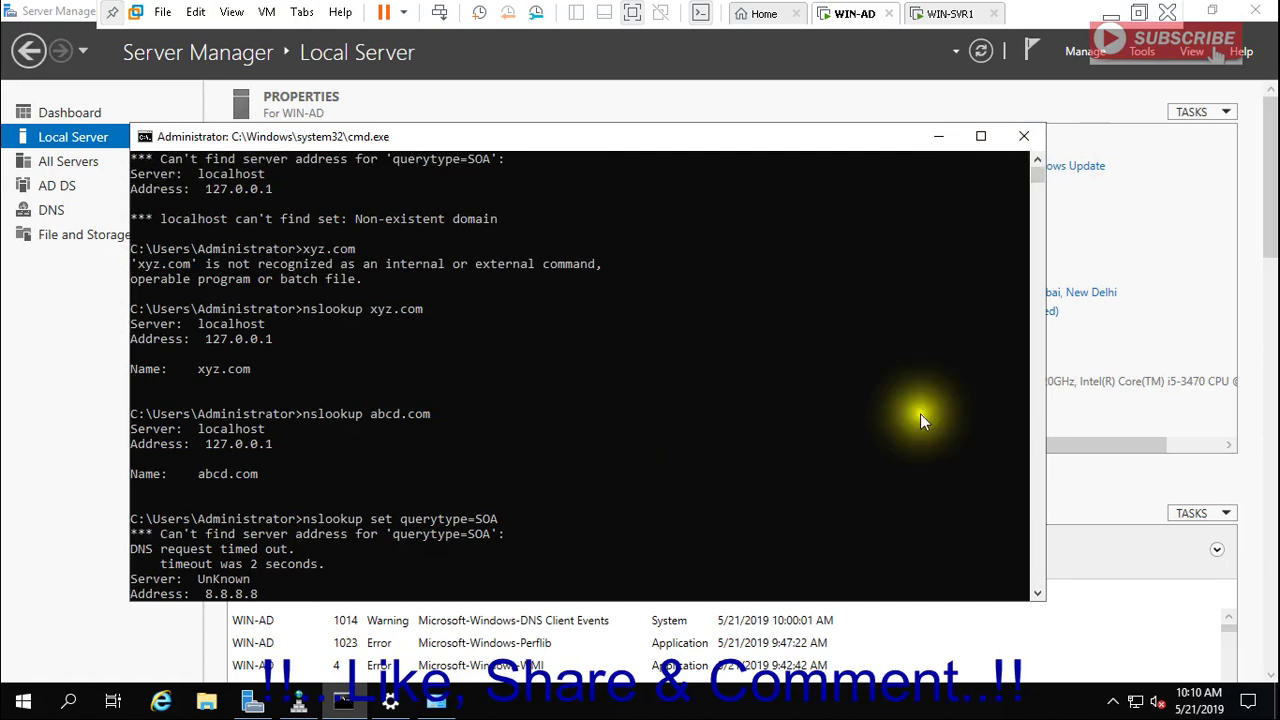
key(Up)
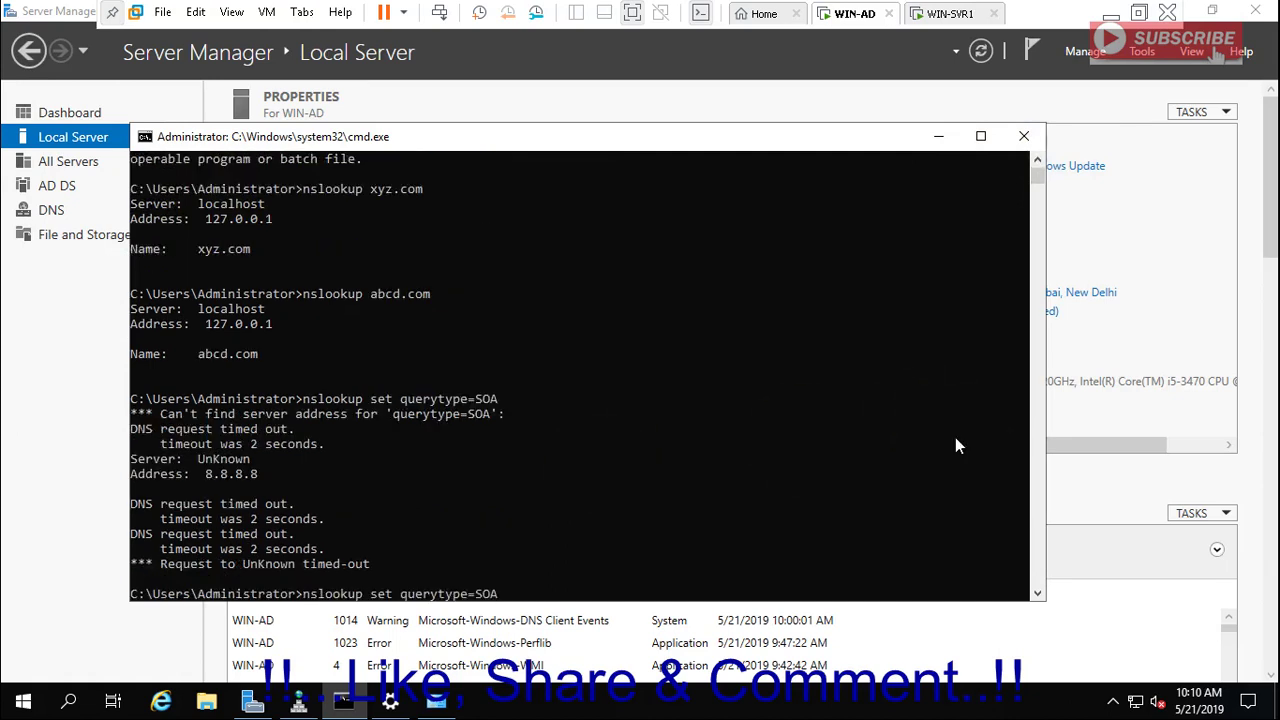
key(Return)
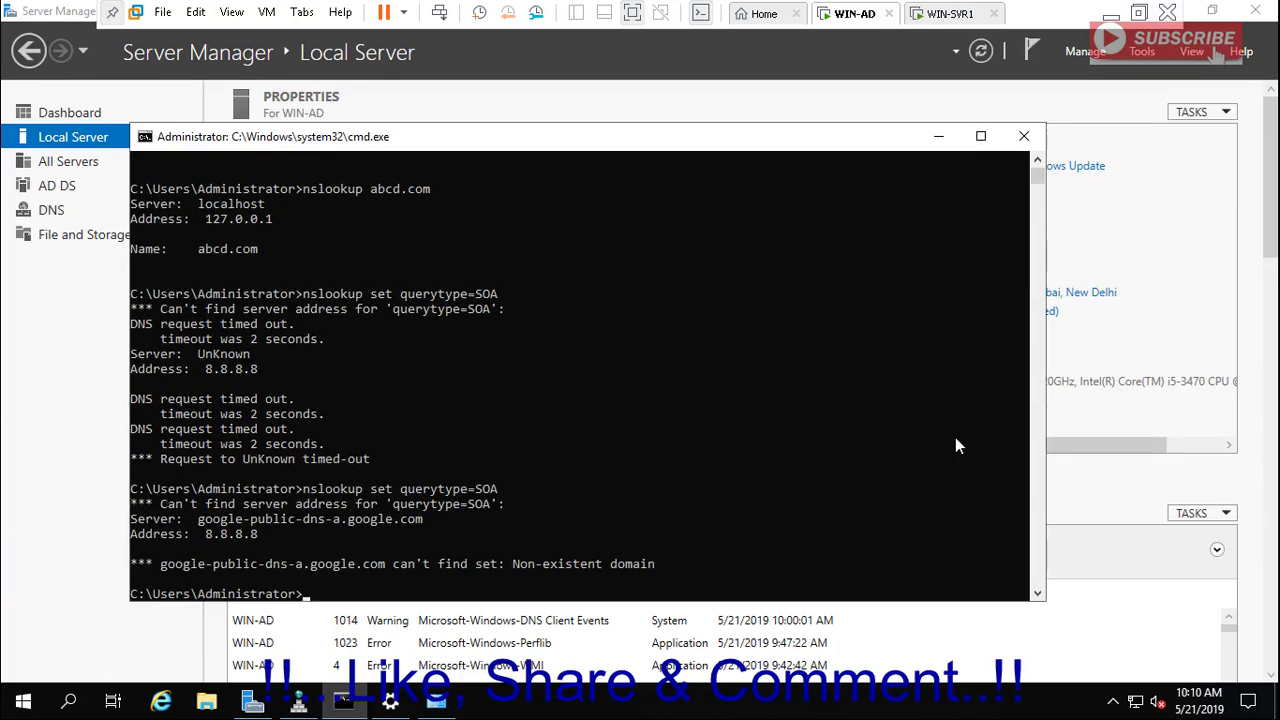
Step: Shorten the recalled command to "nslookup" and run it to start an interactive session
key(Up)
key(BackSpace)
key(BackSpace)
key(BackSpace)
key(BackSpace)
key(BackSpace)
key(BackSpace)
key(BackSpace)
key(BackSpace)
key(BackSpace)
key(BackSpace)
key(BackSpace)
key(BackSpace)
key(BackSpace)
key(BackSpace)
key(BackSpace)
key(BackSpace)
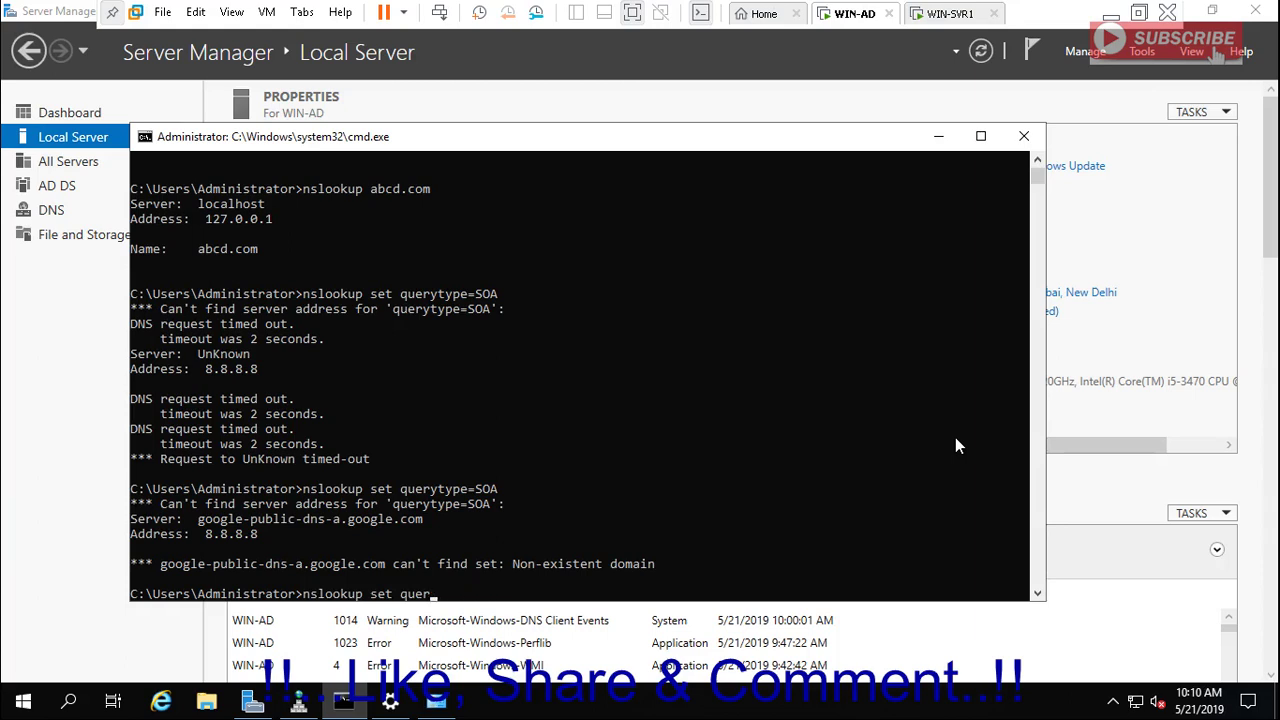
key(Return)
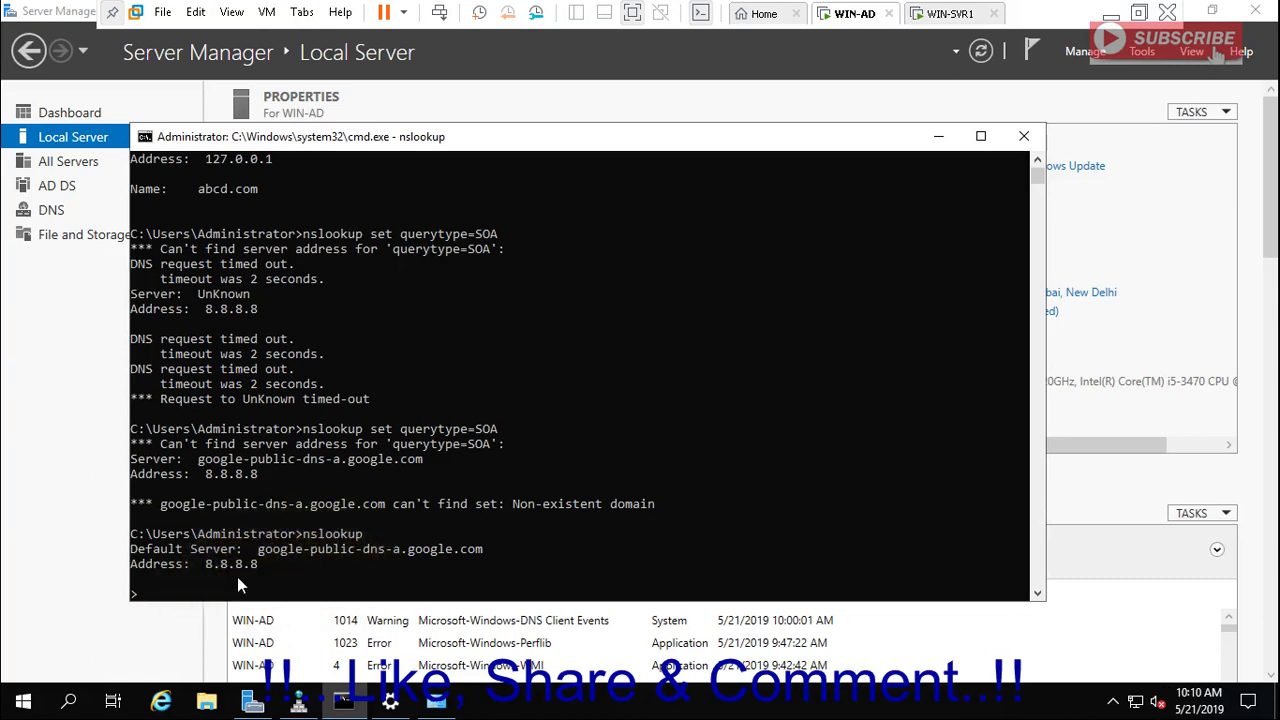
Step: Set the nslookup query type with "set querytype=SOA" and query xyz.com
text(set querytype)
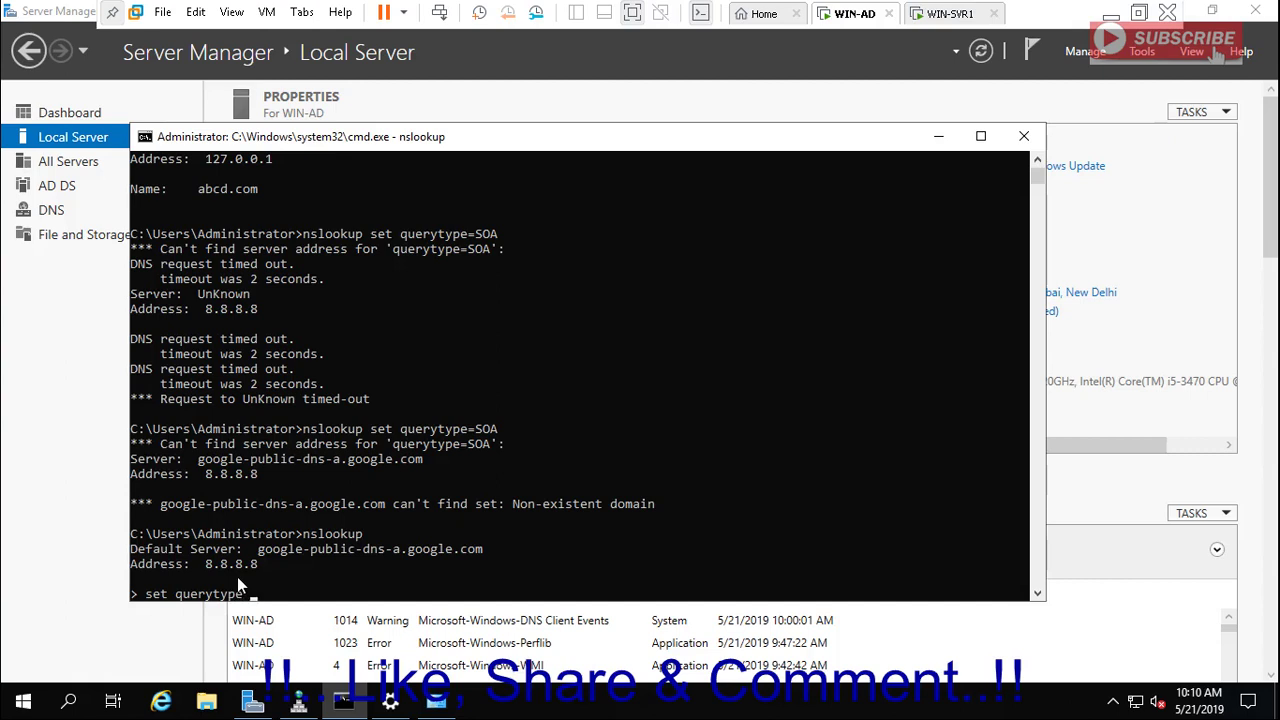
text(=SOA)
key(Return)
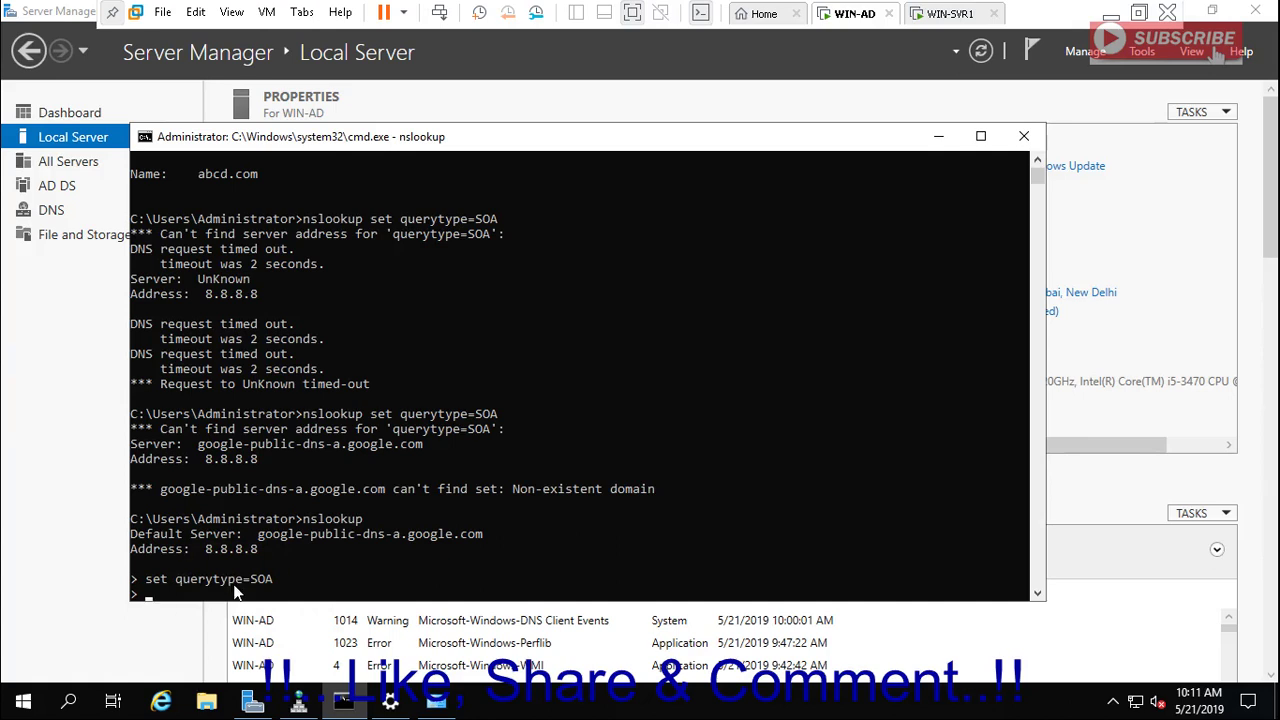
text(xyz.com)
key(Return)
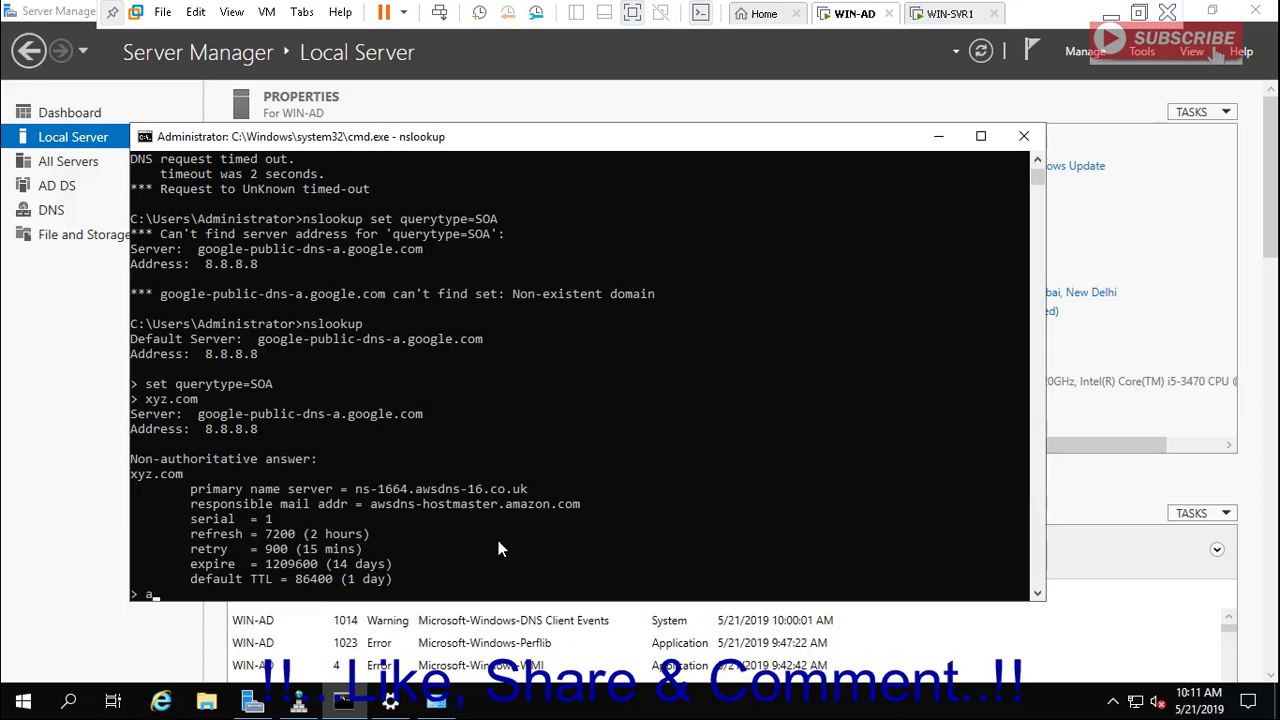
Step: Query the SOA record of abcd.com and review the whole lookup history in a maximized window before restoring its size
text(cd.com)
key(Return)
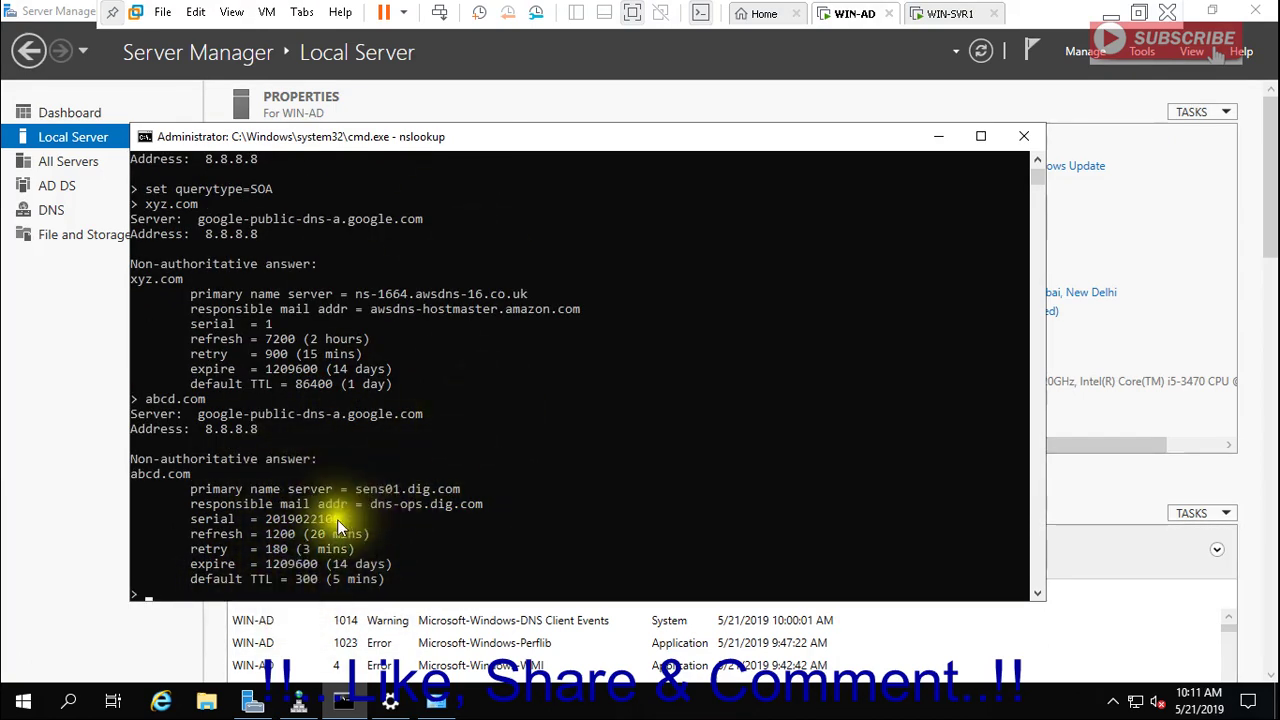
click(981, 136)
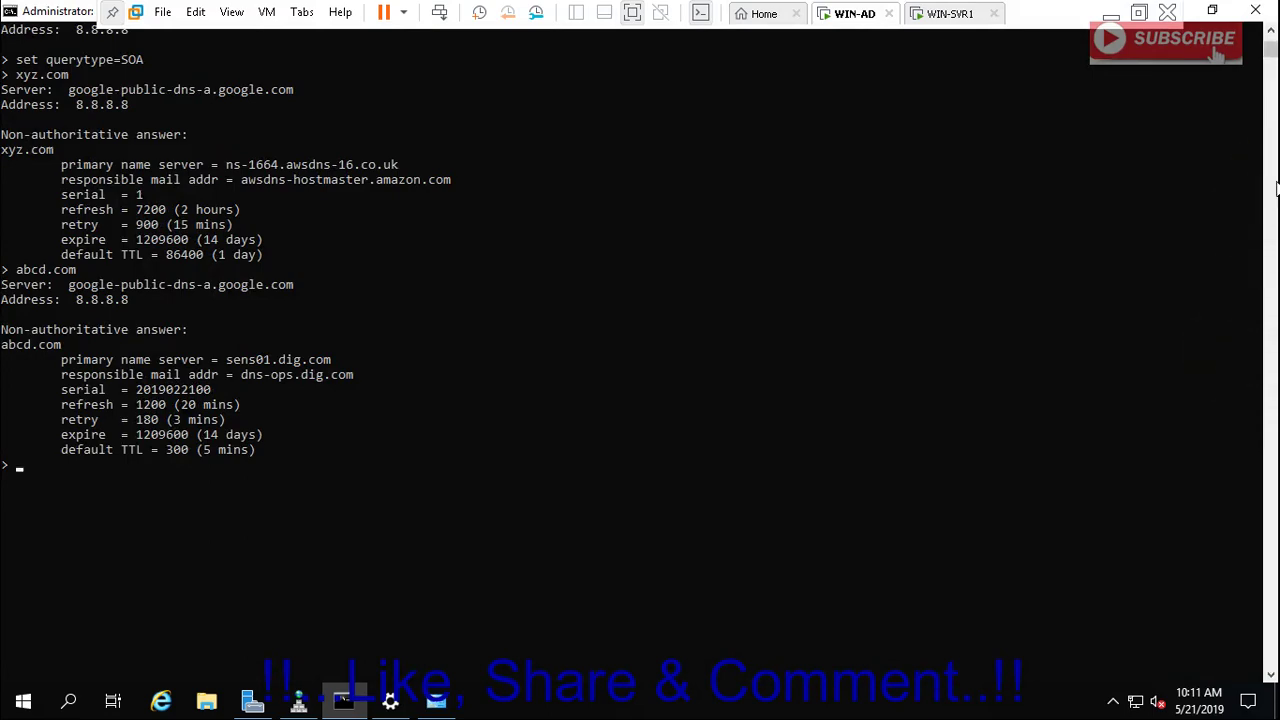
scroll(1270, 38, up, 10)
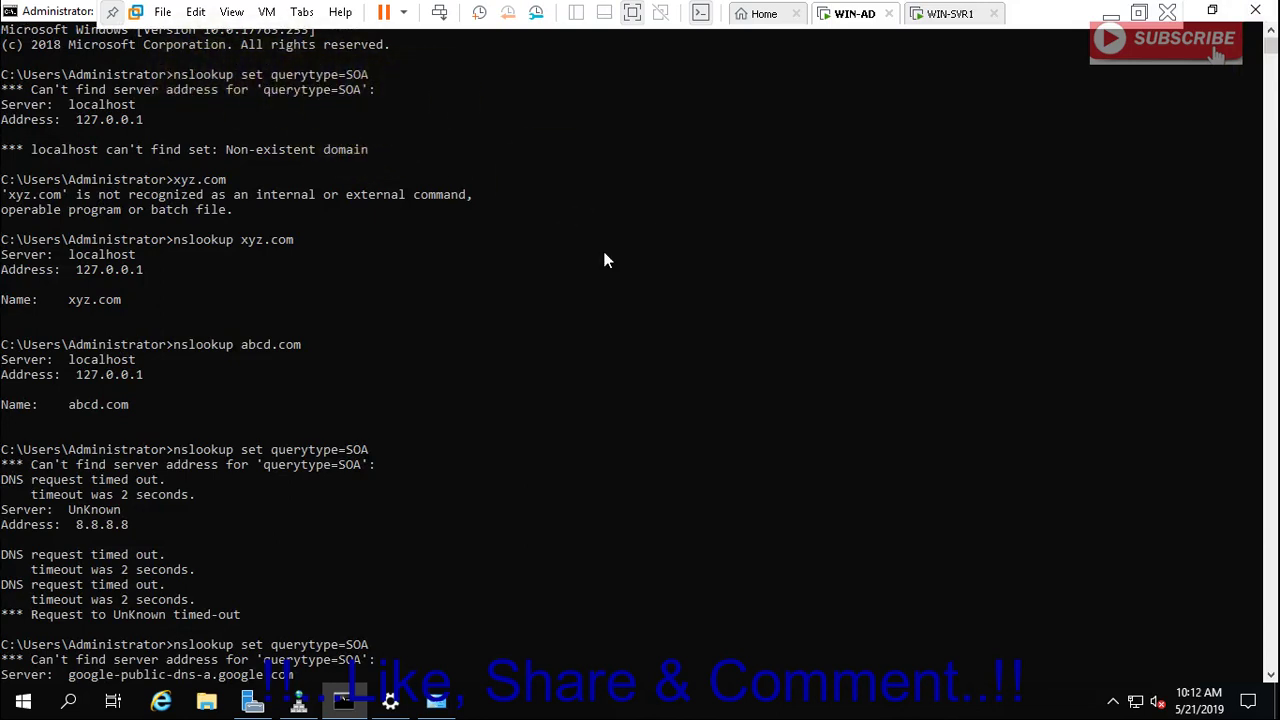
click(1212, 10)
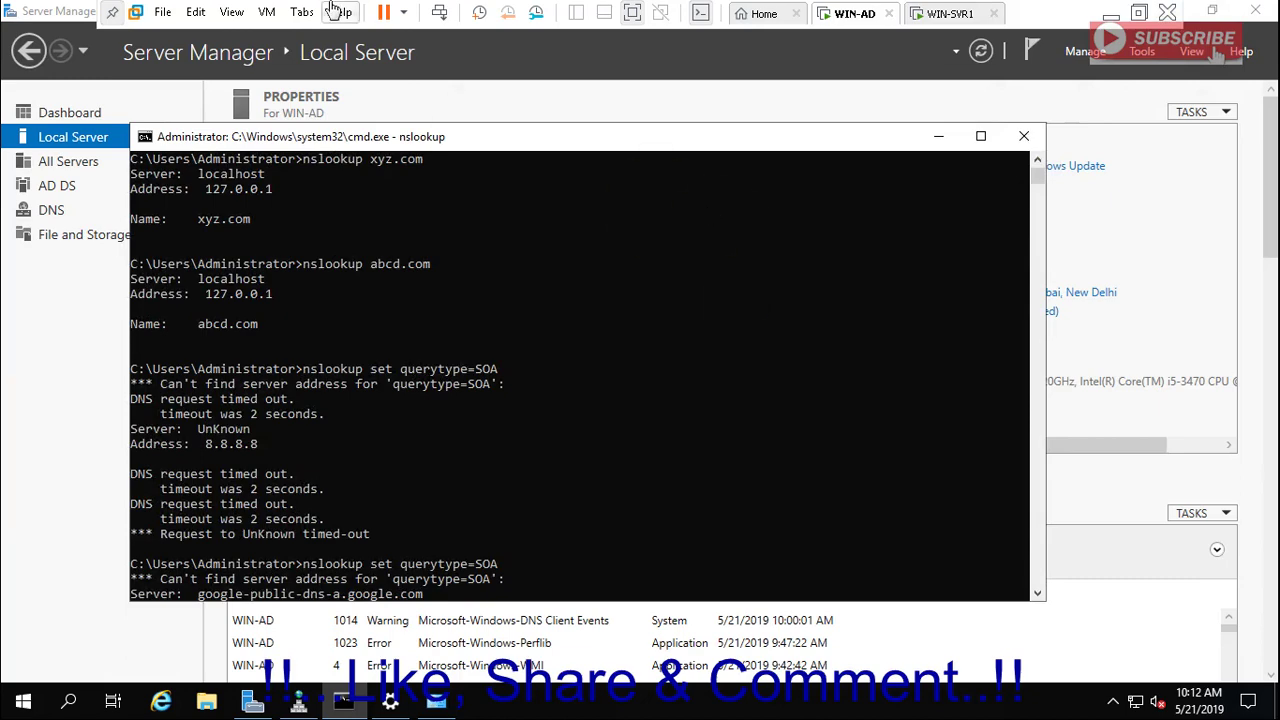
Step: Check the lab task list in the presentation and return to the WIN-AD virtual machine
mouse_move(176, 14)
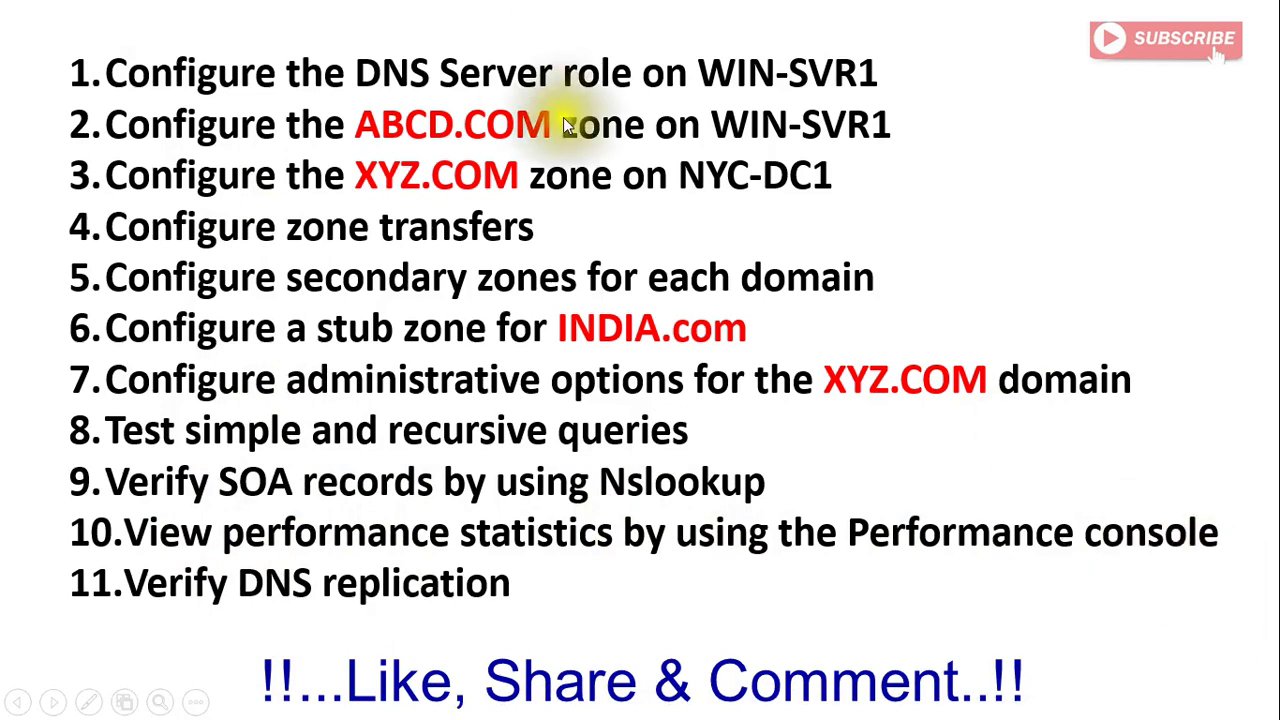
key(super)
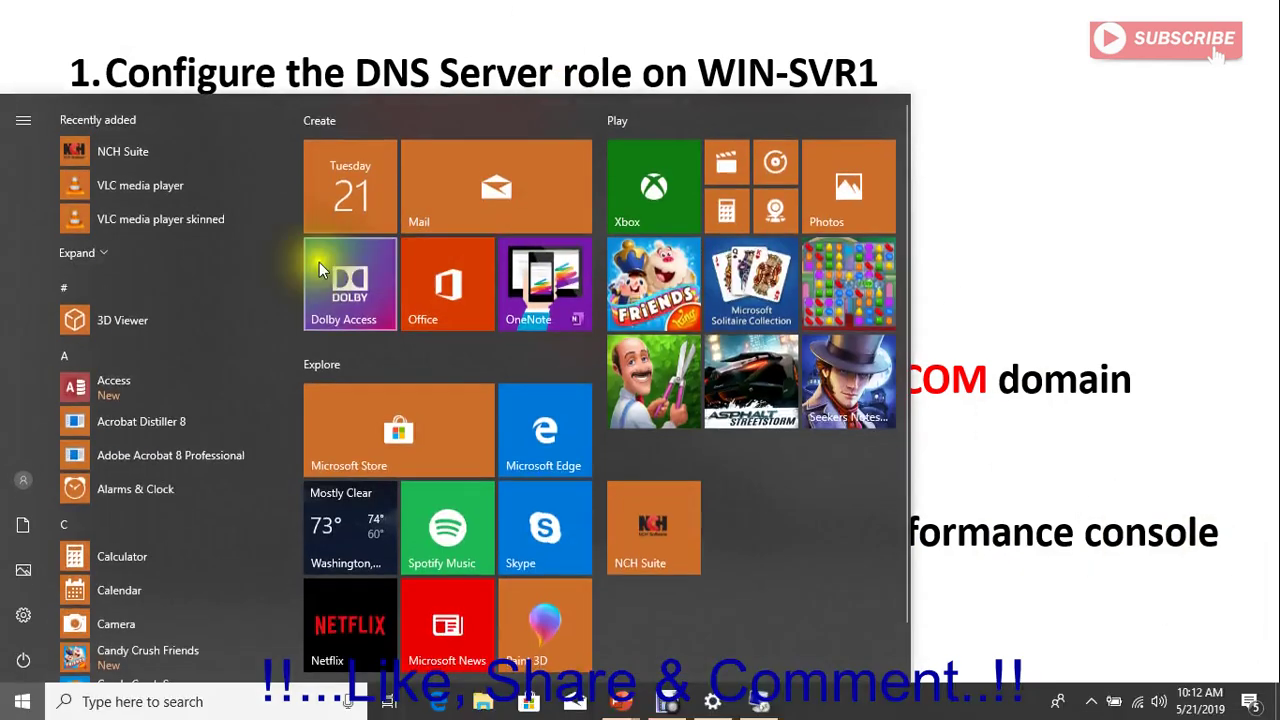
click(757, 701)
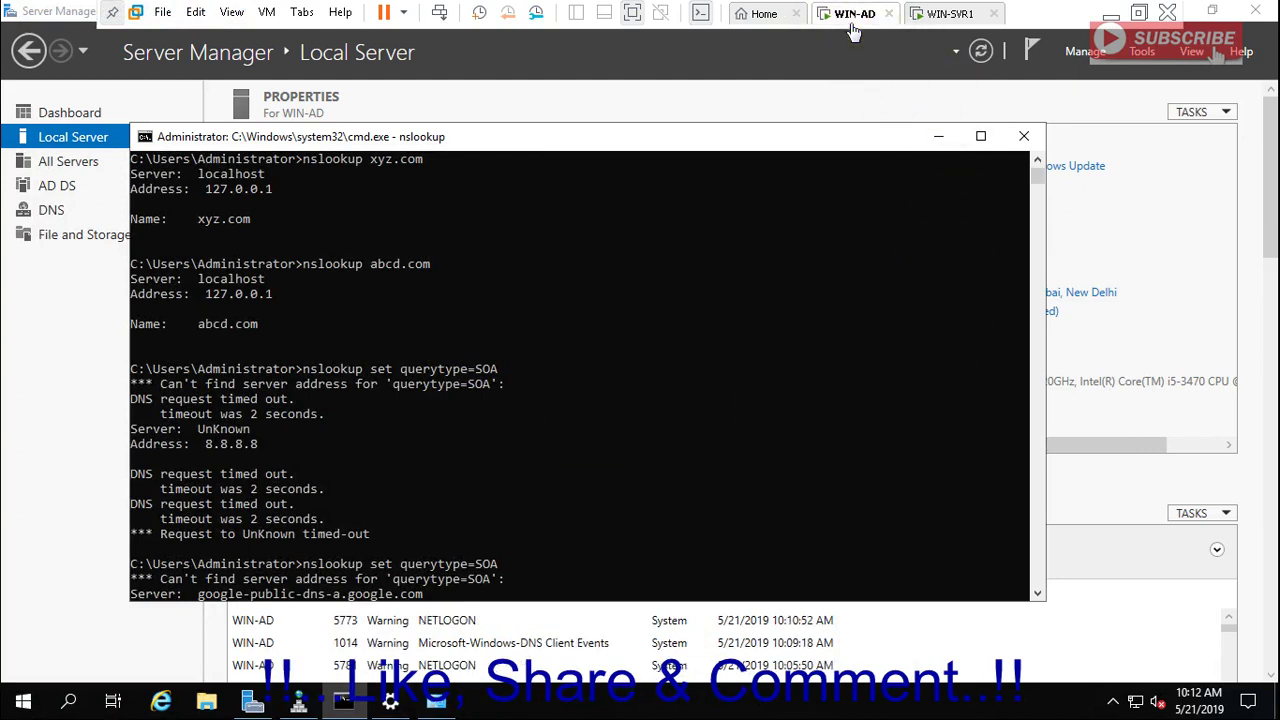
Step: Minimize the Command Prompt and open the management console for This PC from File Explorer
click(938, 137)
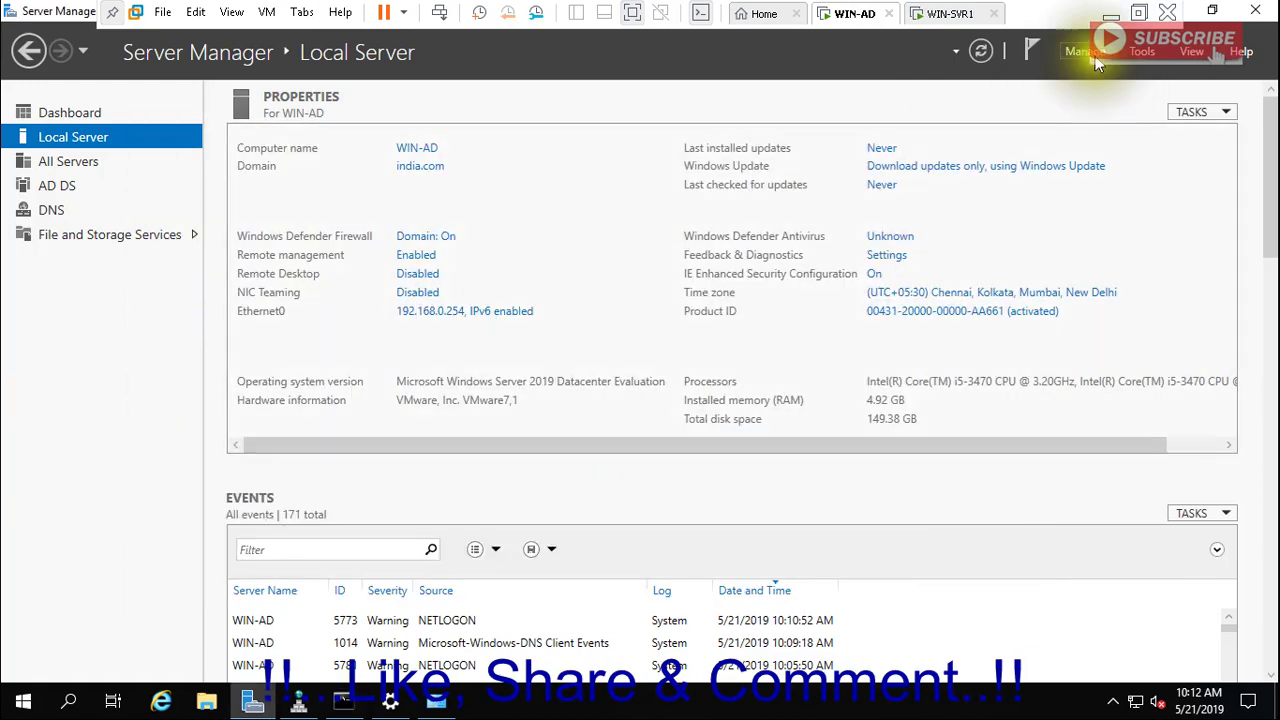
click(1144, 54)
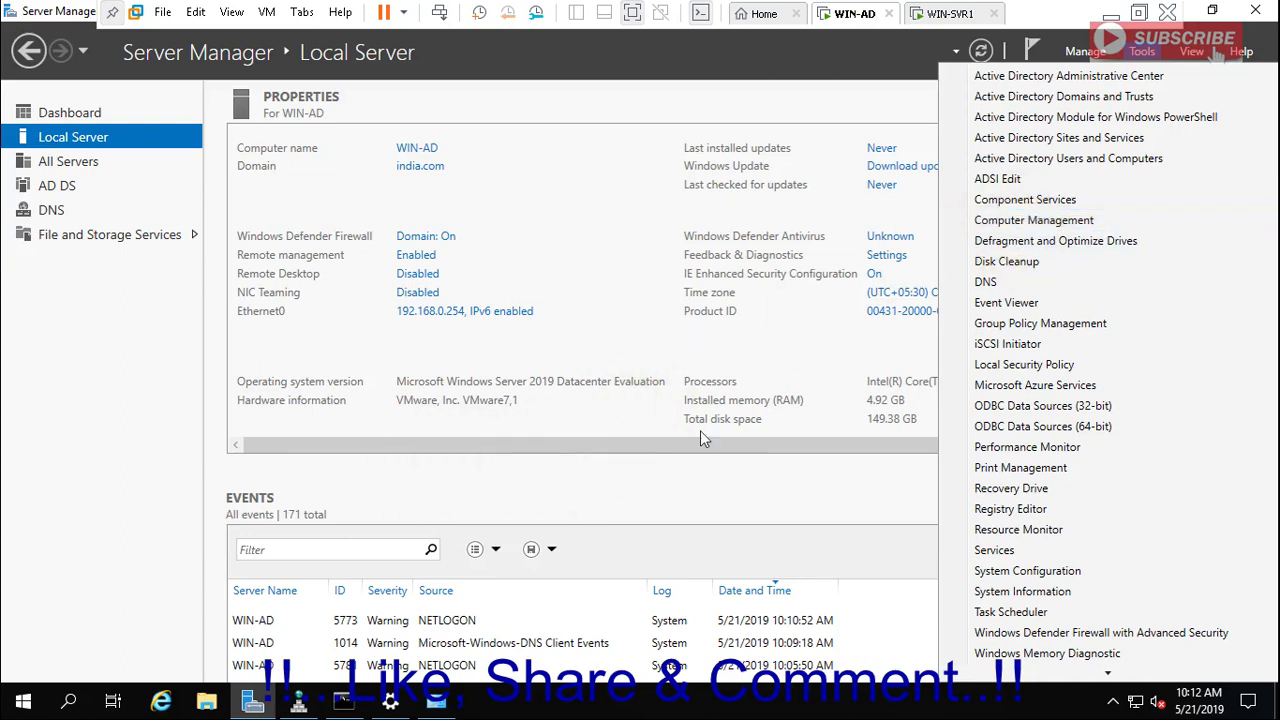
key(super+e)
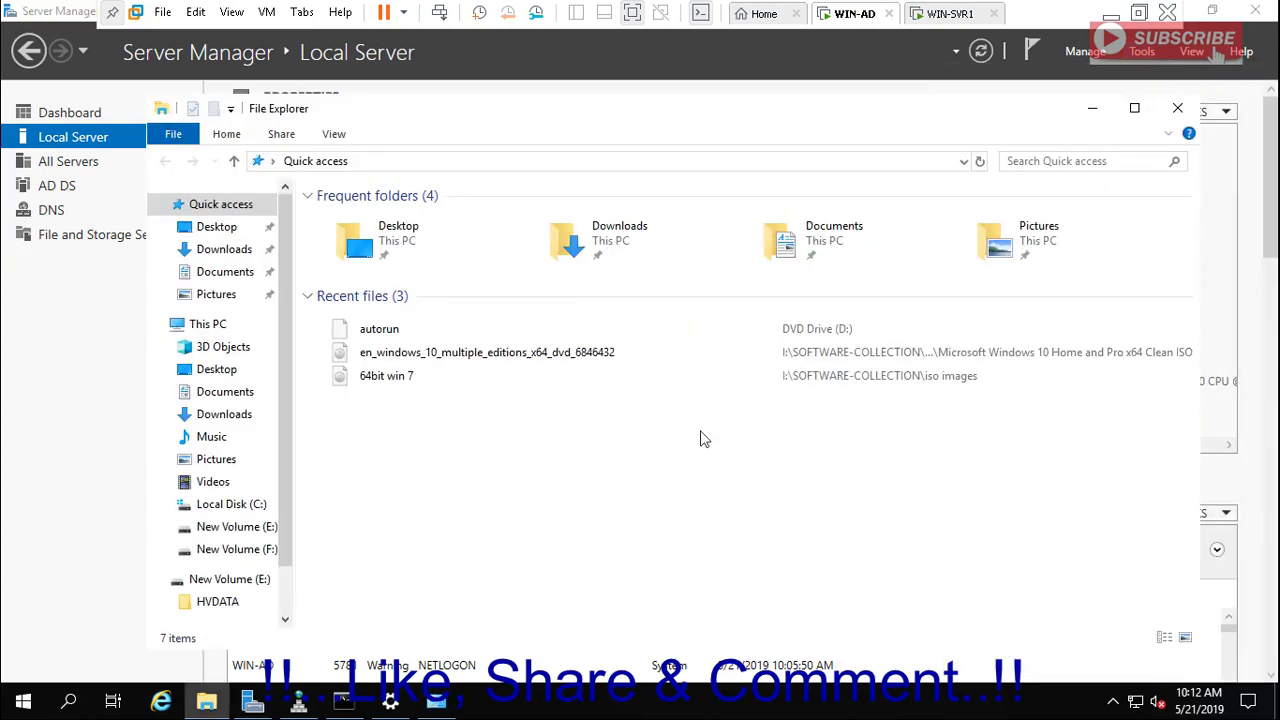
right_click(218, 332)
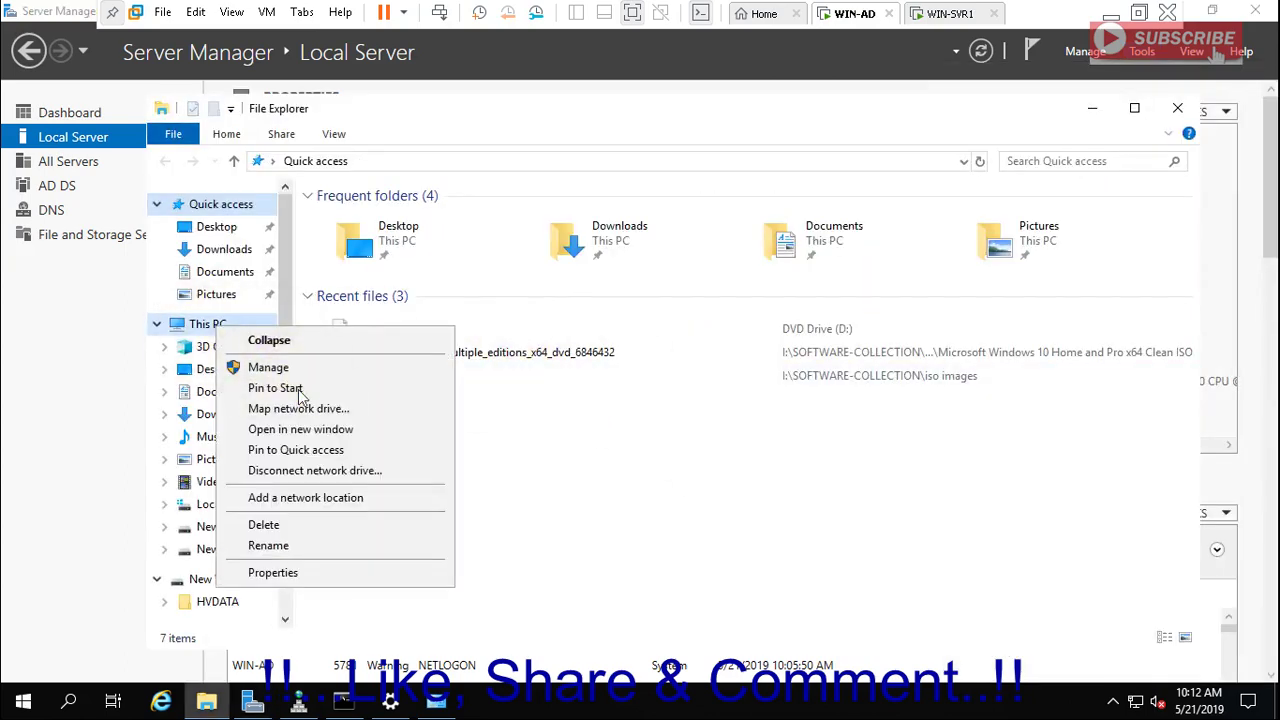
click(270, 367)
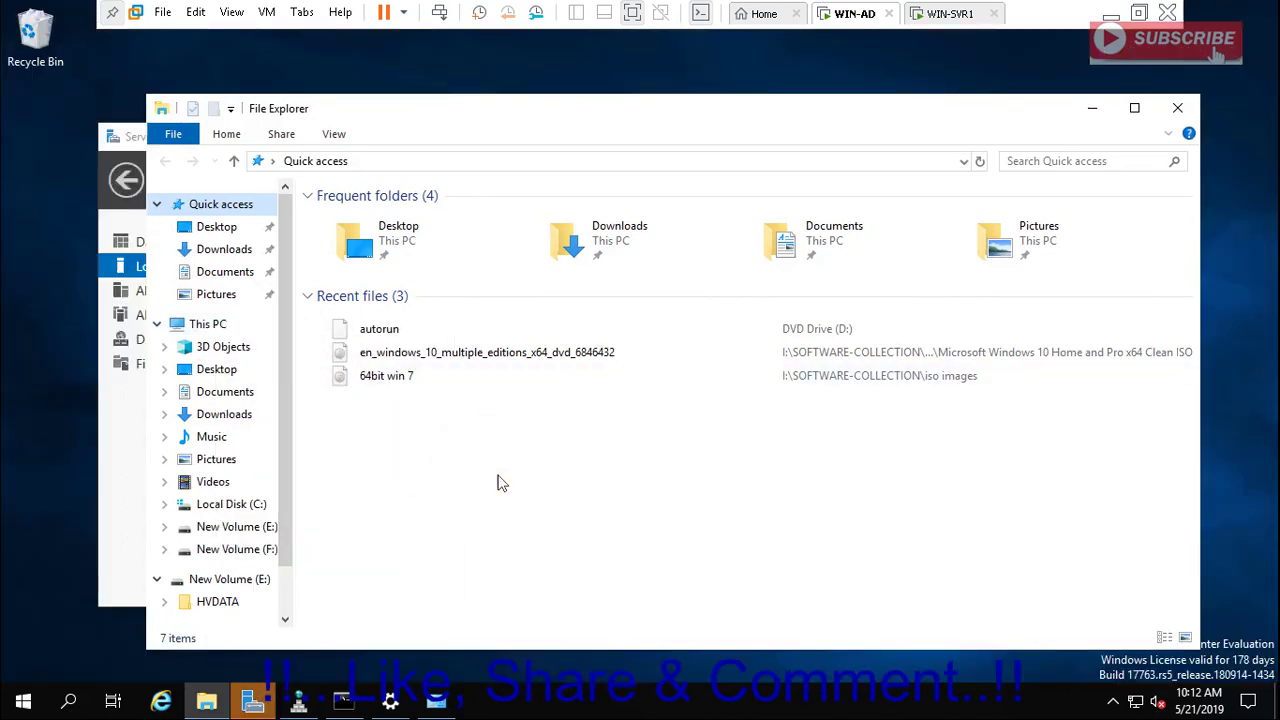
click(253, 705)
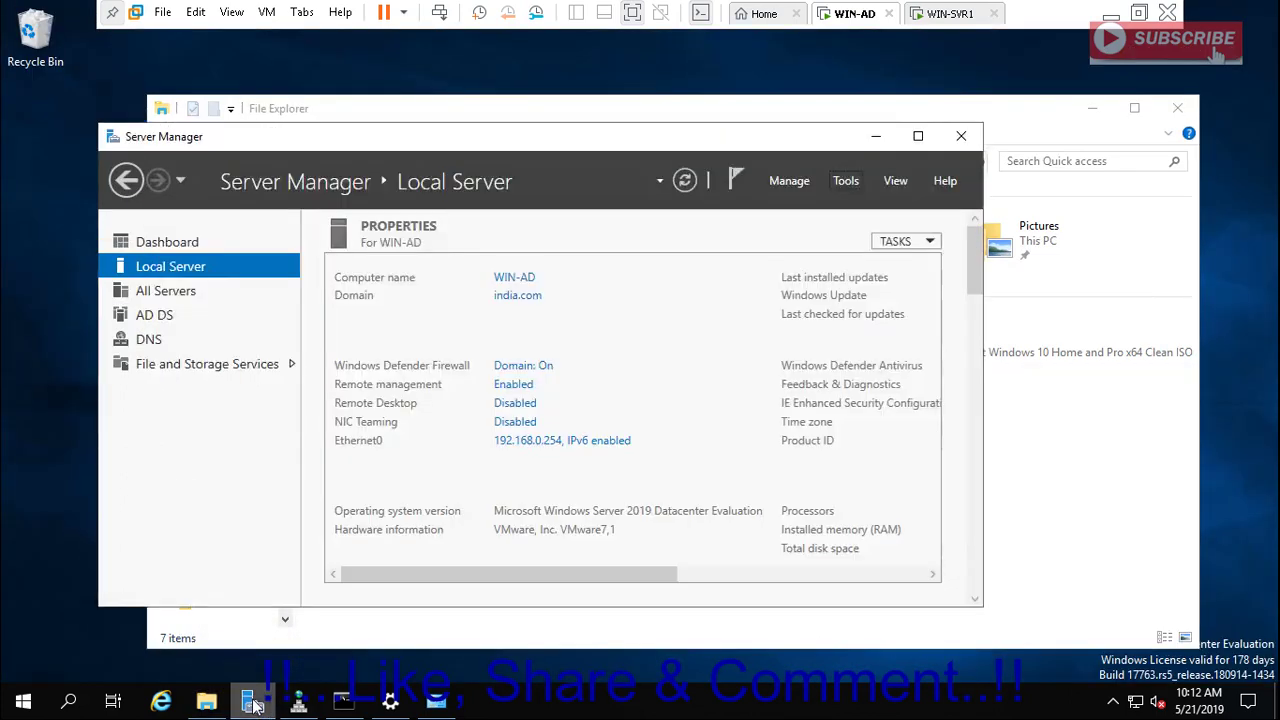
Step: Minimize Server Manager, reopen it through the Manage option of This PC in File Explorer, and maximize its window
click(876, 141)
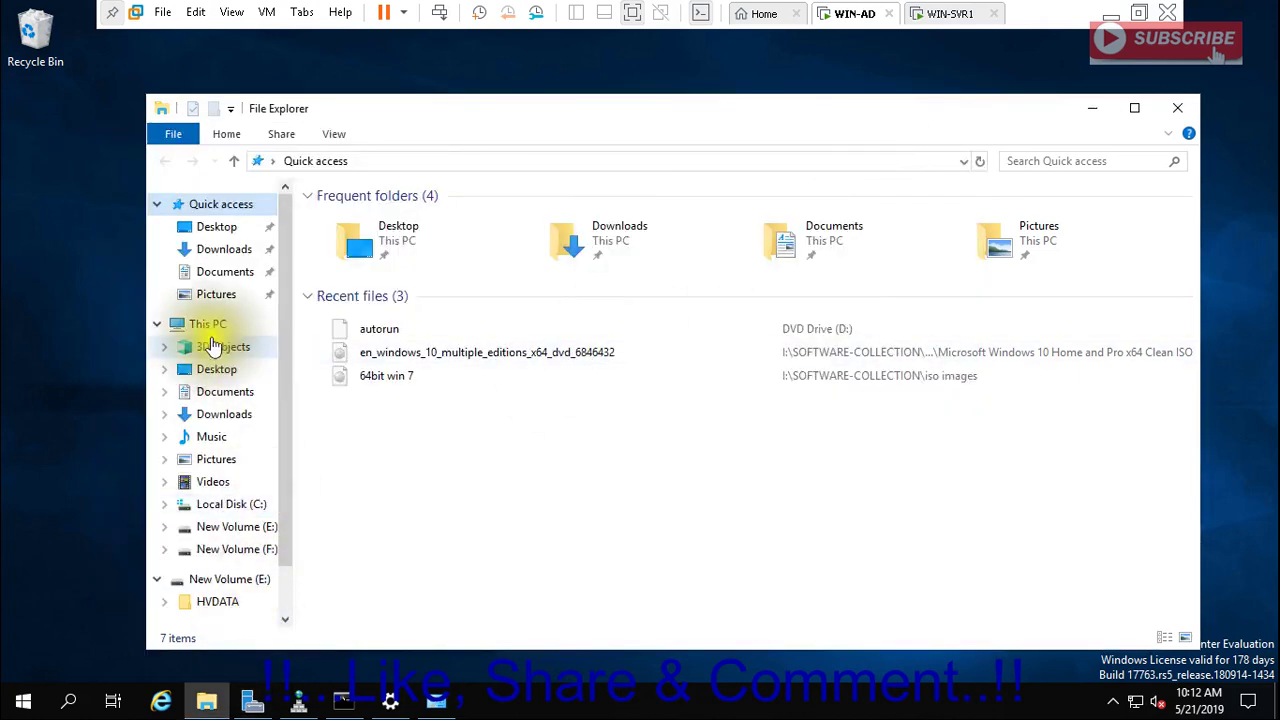
right_click(208, 335)
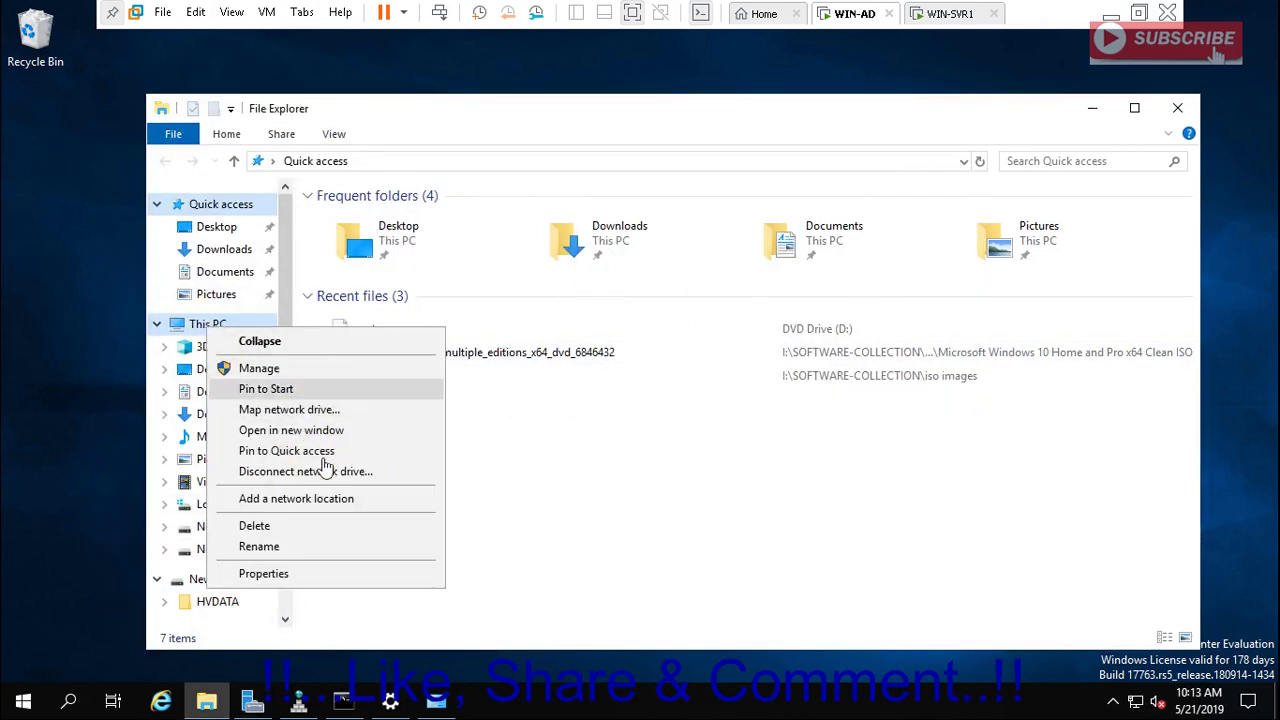
click(262, 368)
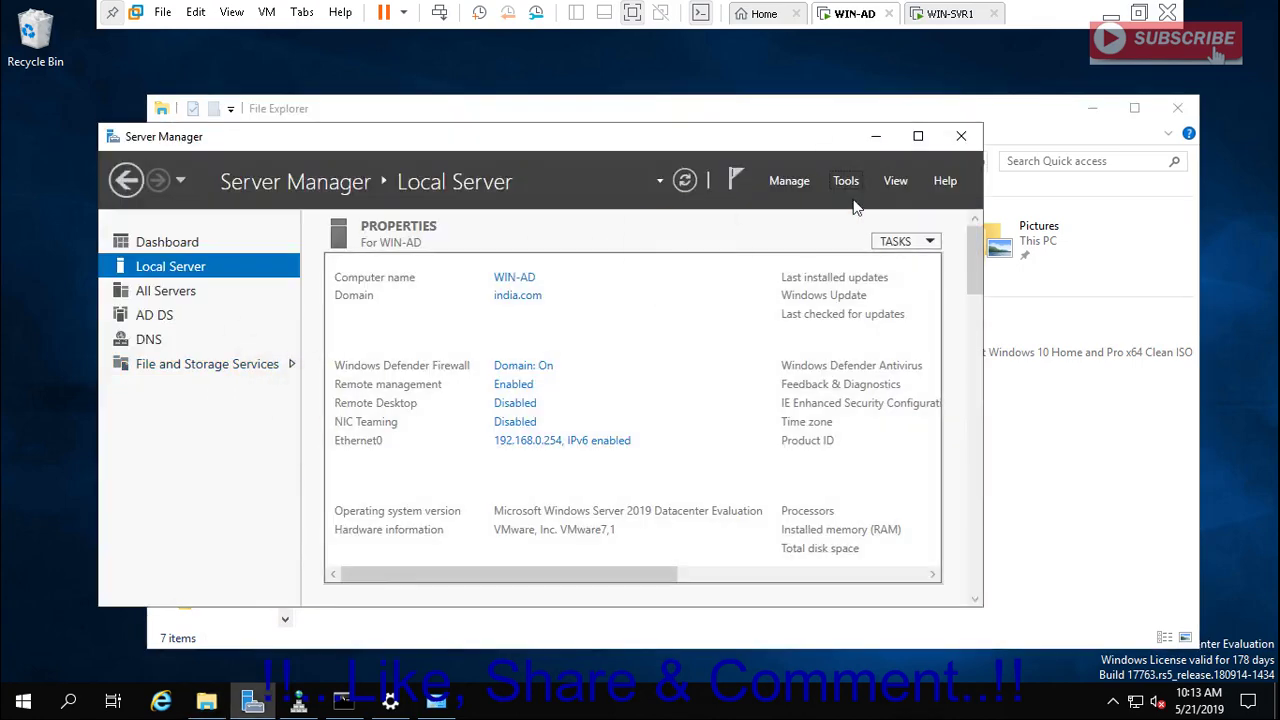
click(918, 136)
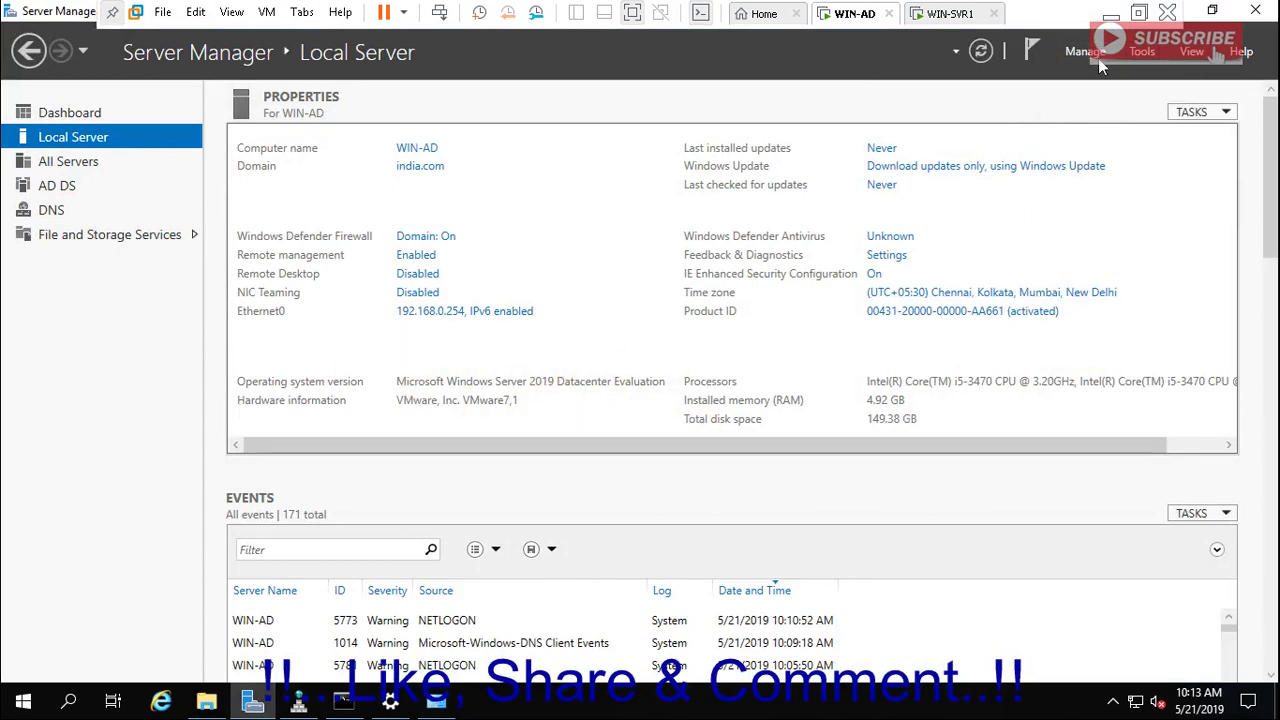
Step: Launch Windows Memory Diagnostic from the server's administrative tools and choose to restart now and check for problems
click(1143, 53)
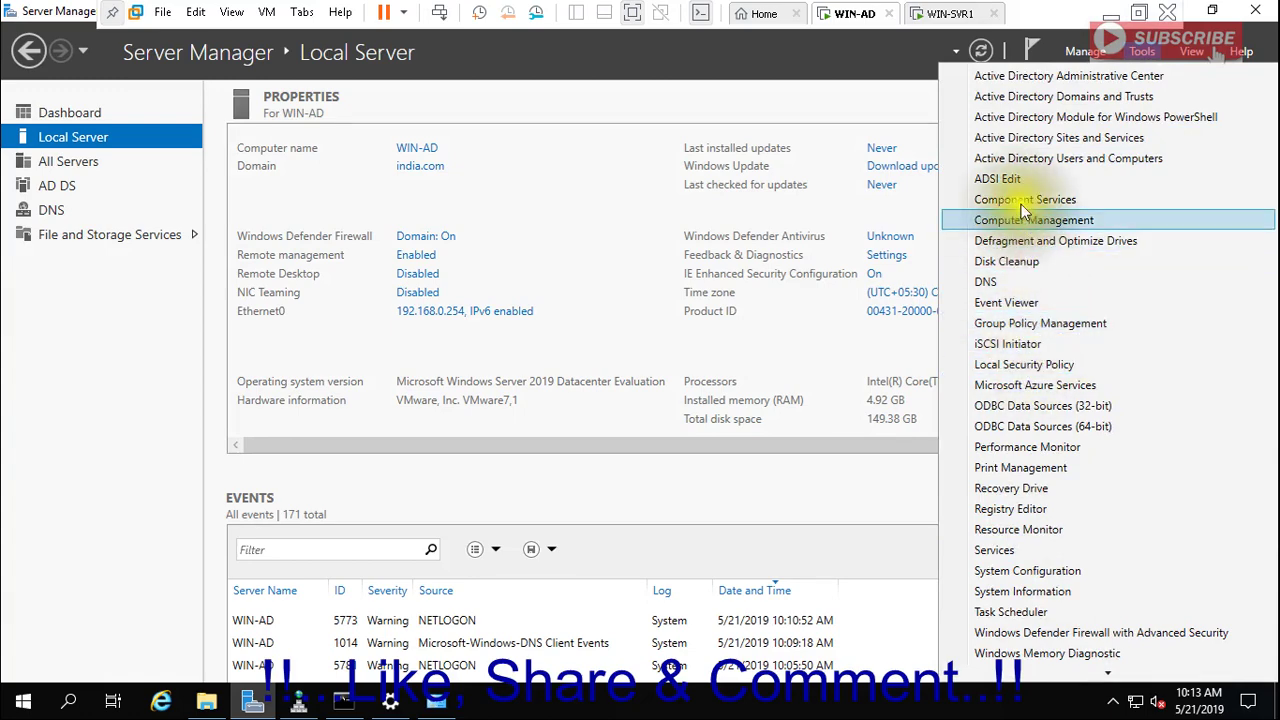
mouse_move(1107, 673)
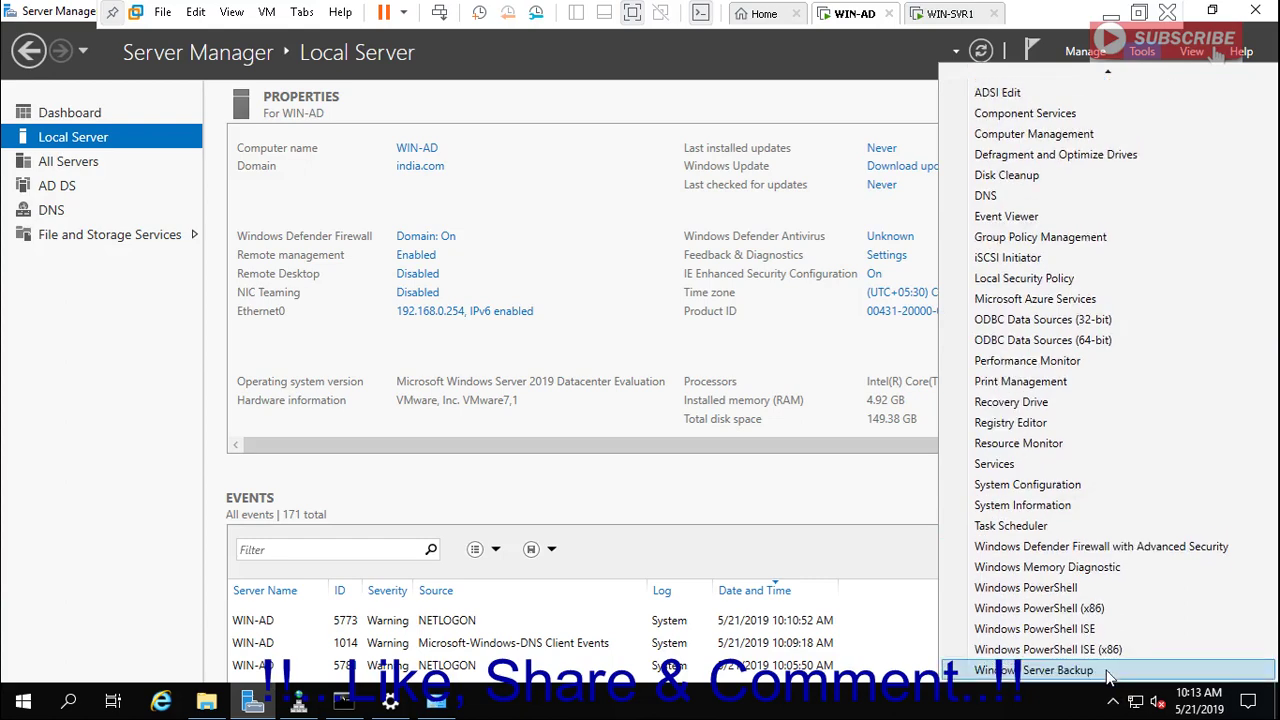
click(1067, 574)
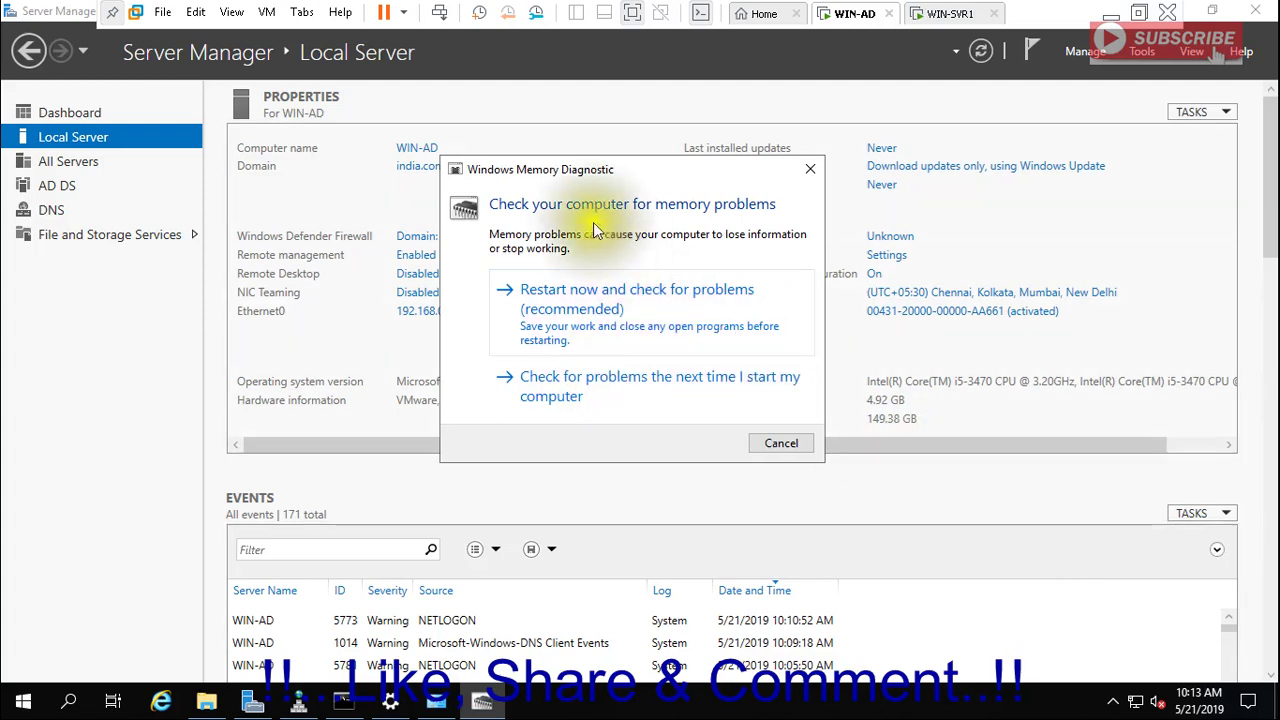
click(665, 307)
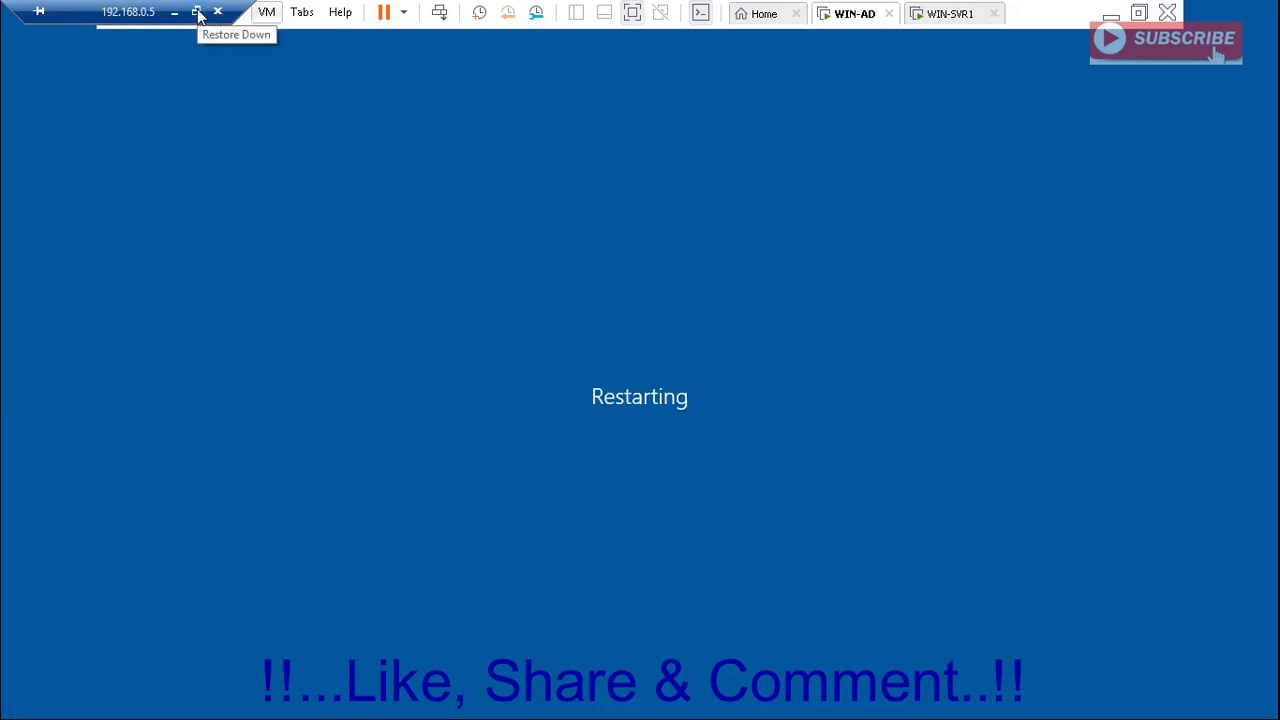
Step: Restore down the 192.168.0.5 remote desktop session window and maximize it again
click(197, 12)
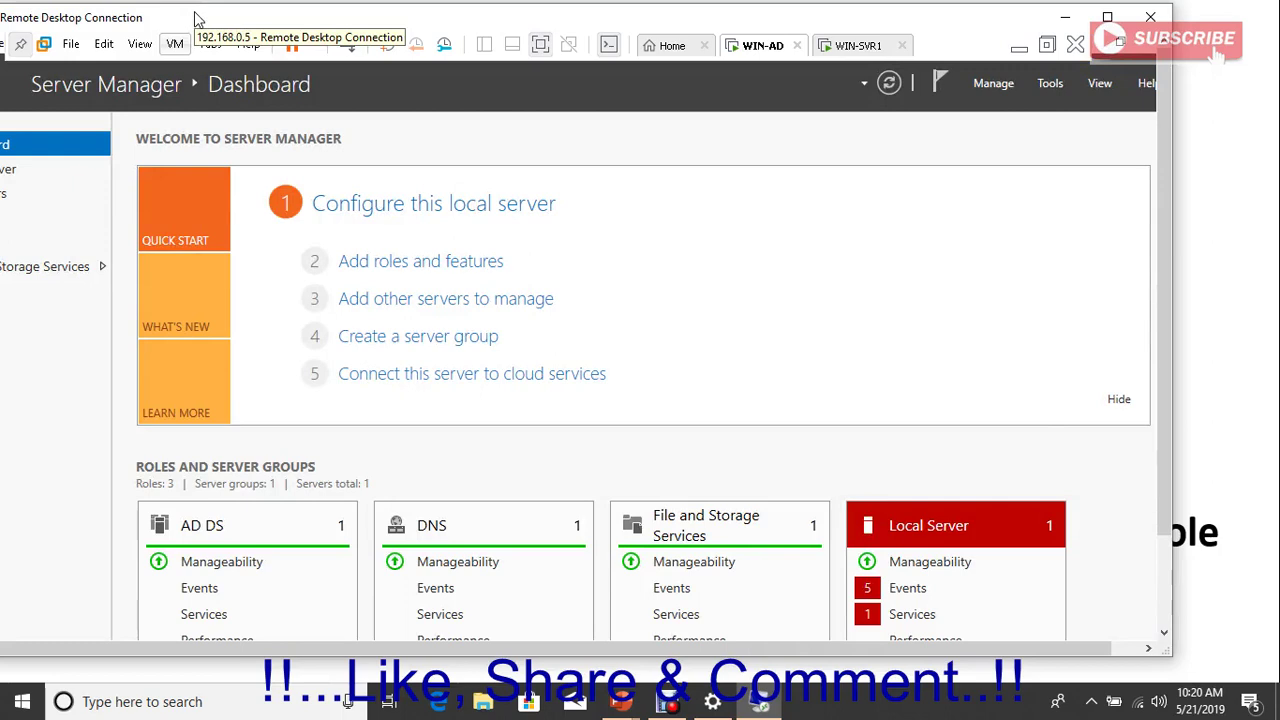
click(1107, 17)
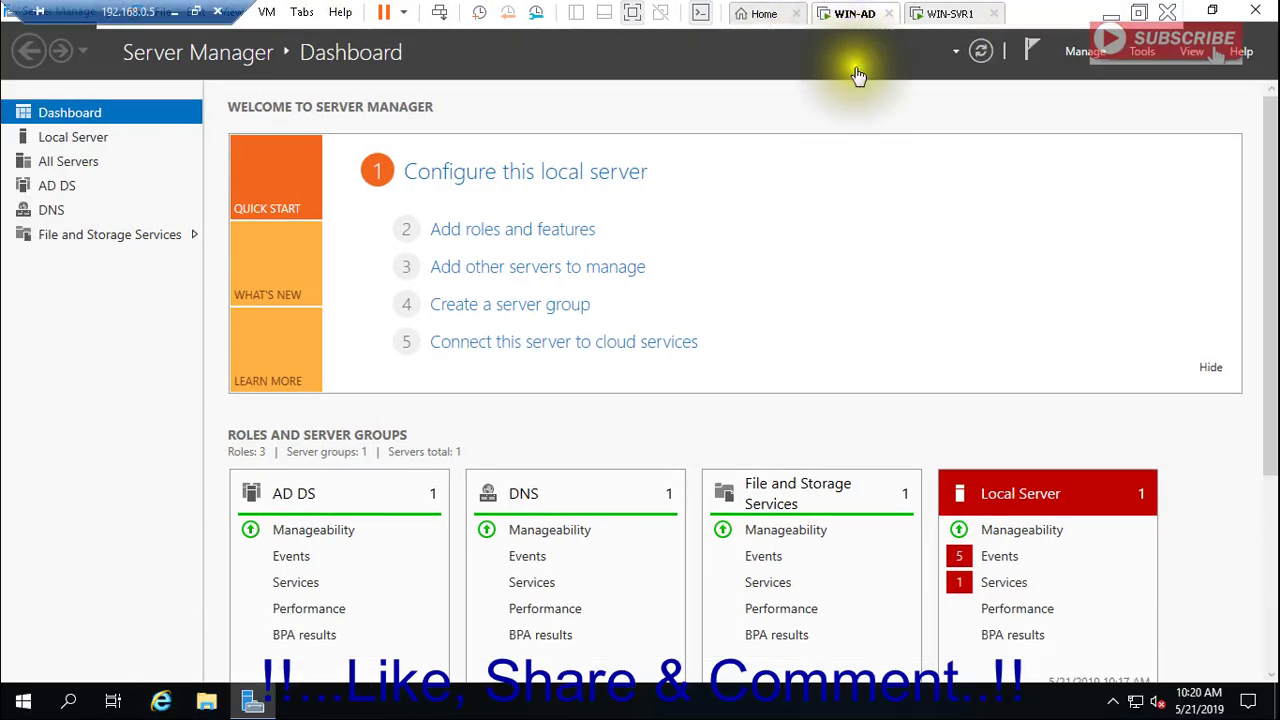
click(812, 145)
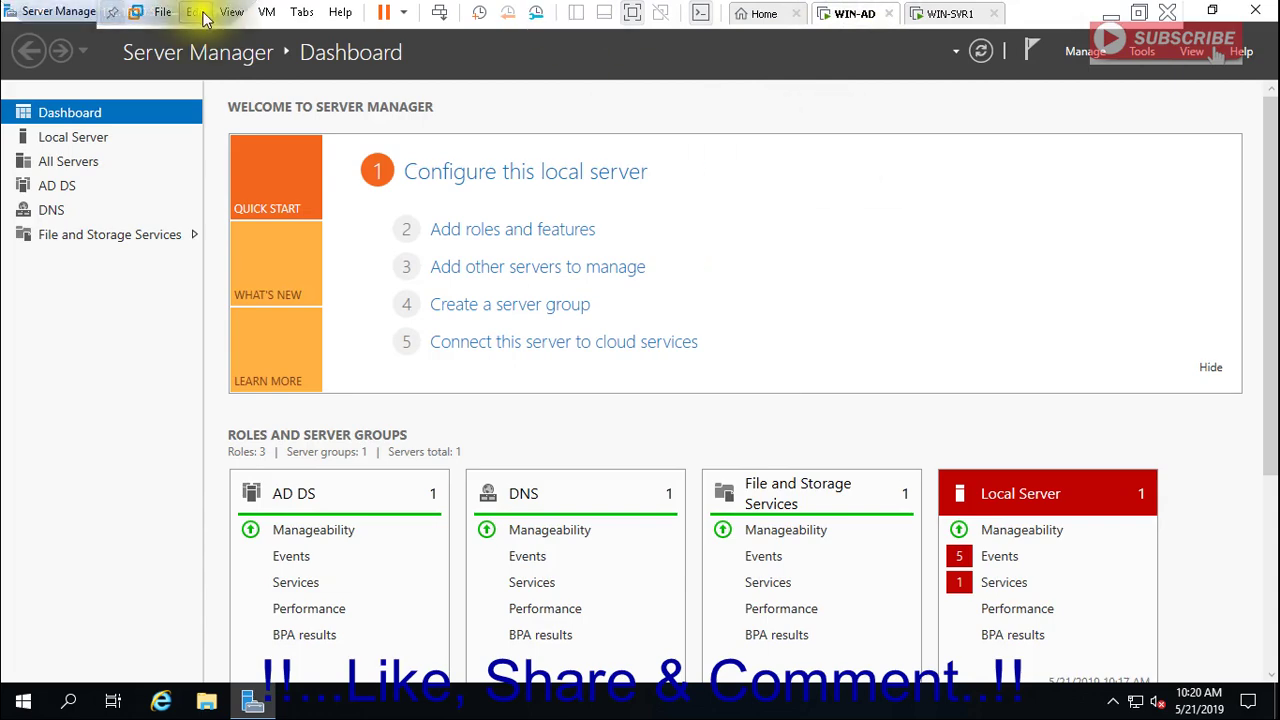
Step: Review the lab task list in the presentation and switch back to the remote desktop session showing WIN-AD
click(176, 14)
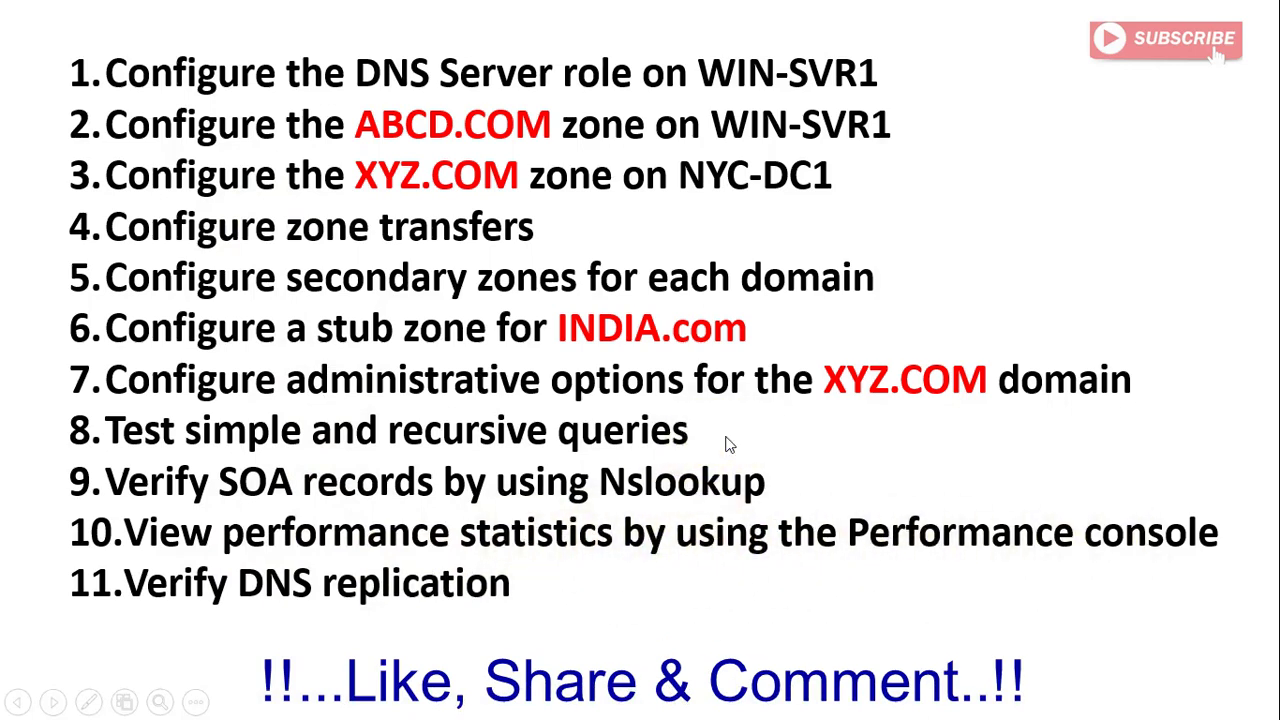
key(super)
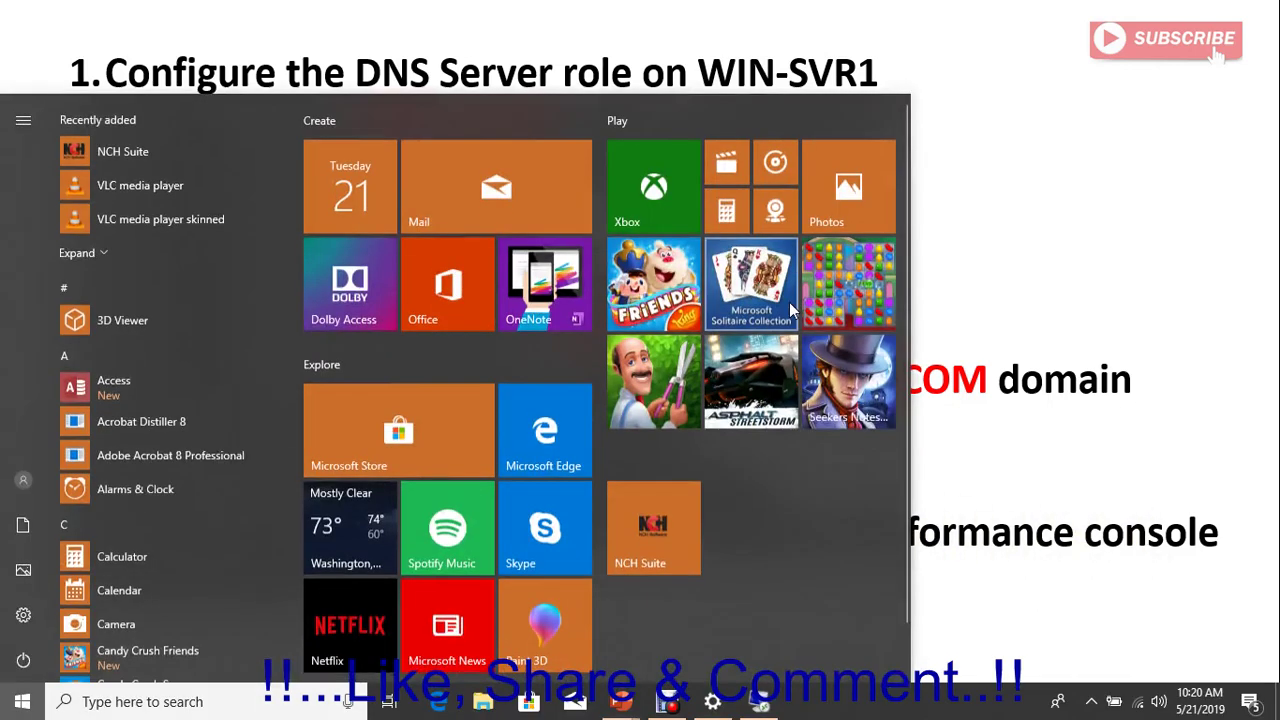
click(758, 701)
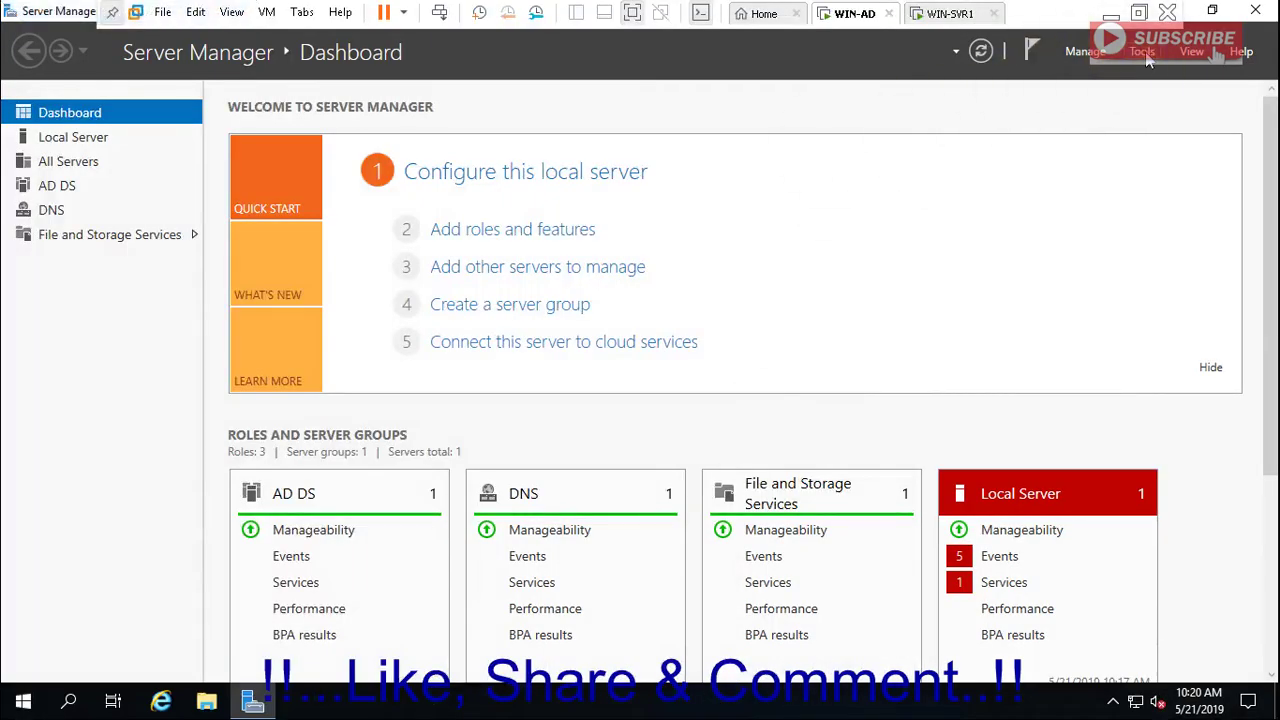
Step: Open the Performance Monitor console on WIN-AD and display the live Performance Monitor graph within Monitoring Tools
click(1142, 53)
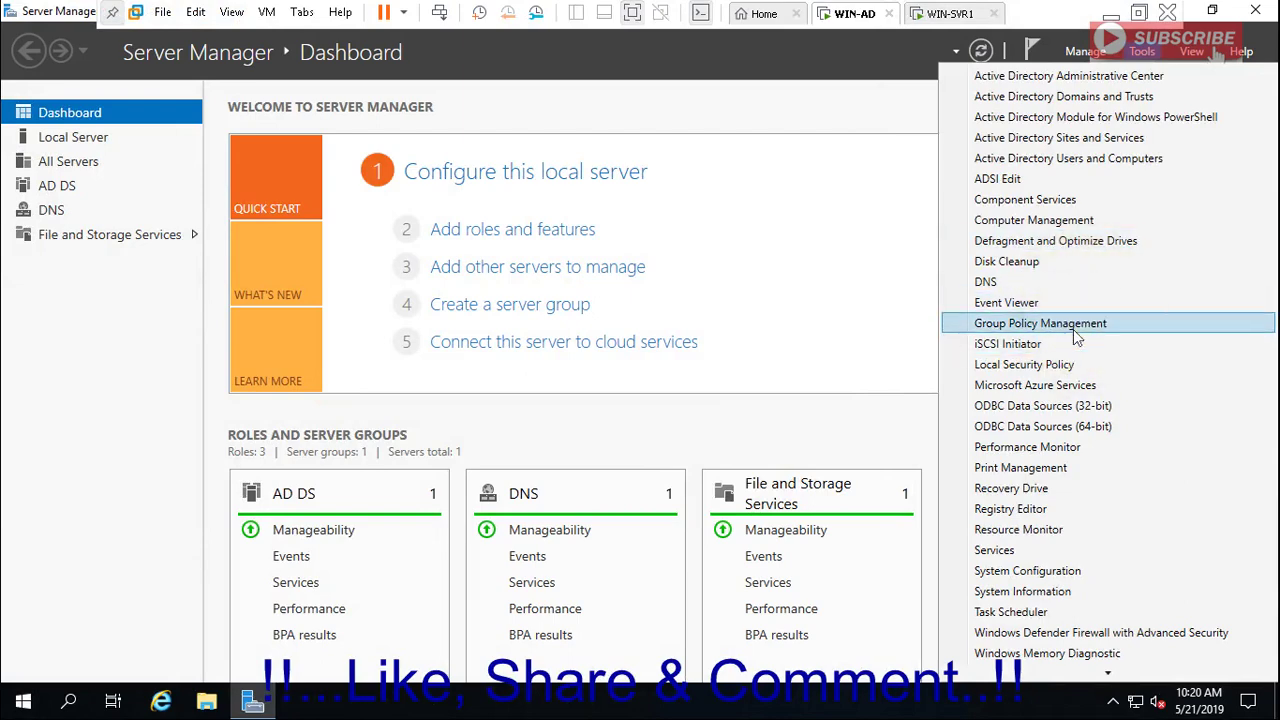
click(1044, 449)
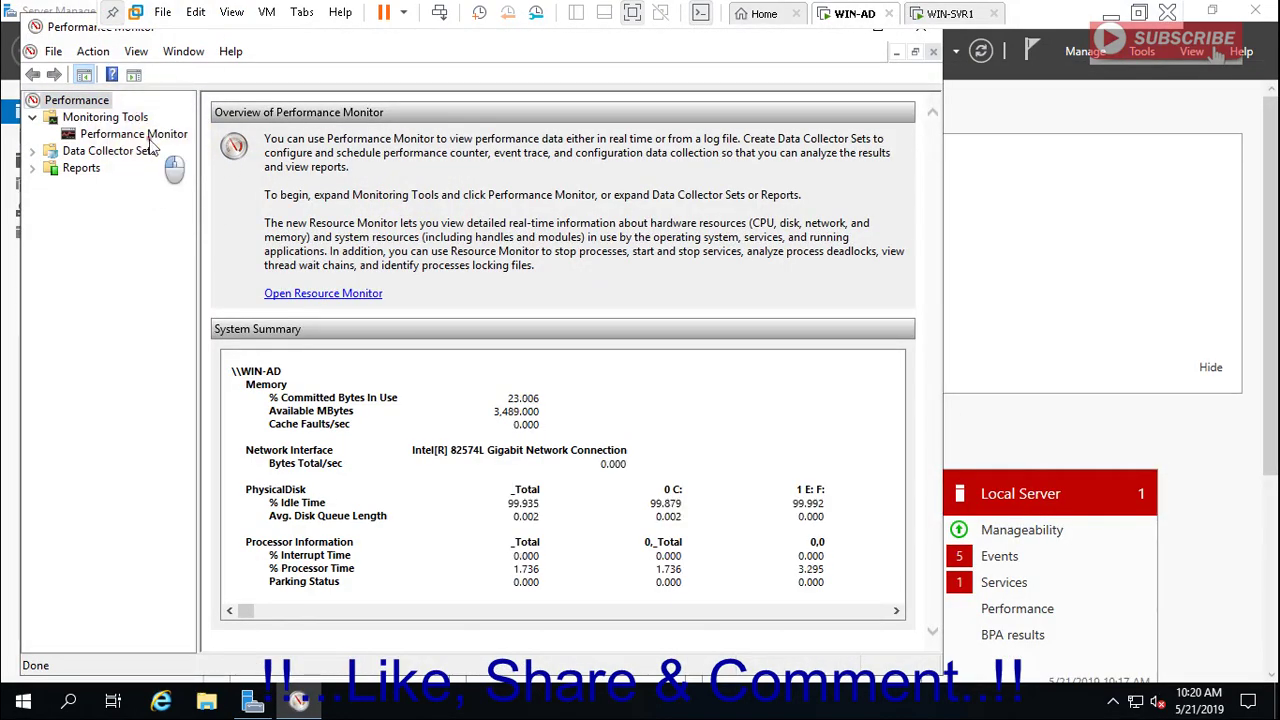
click(140, 134)
click(137, 123)
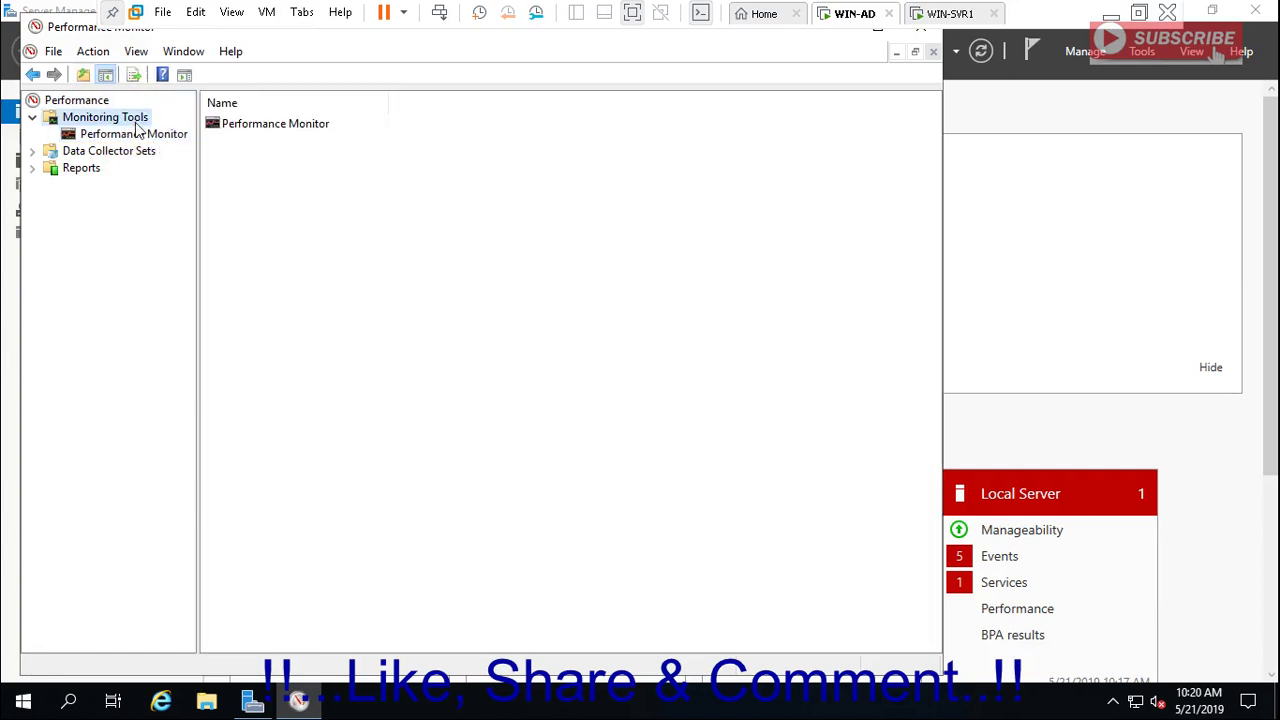
click(143, 140)
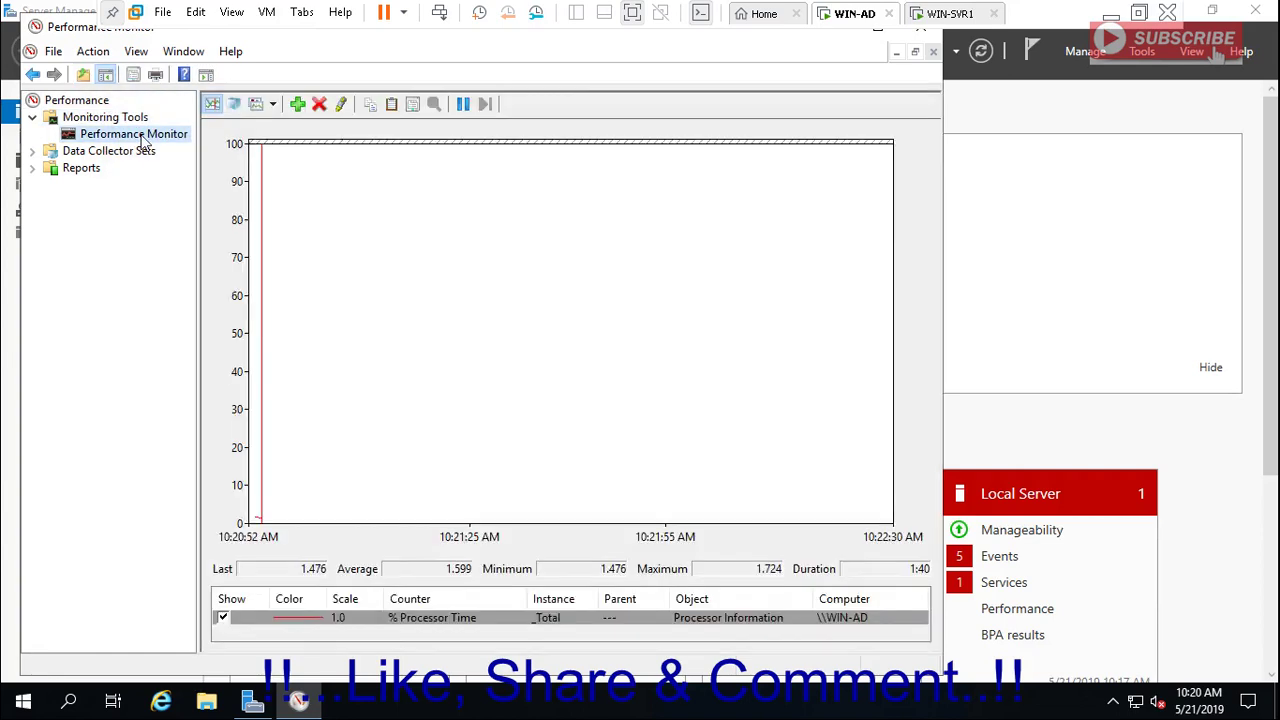
Step: Add the local computer's DNS counters TCP Query Received and TCP Query Received/sec to the performance graph
click(300, 106)
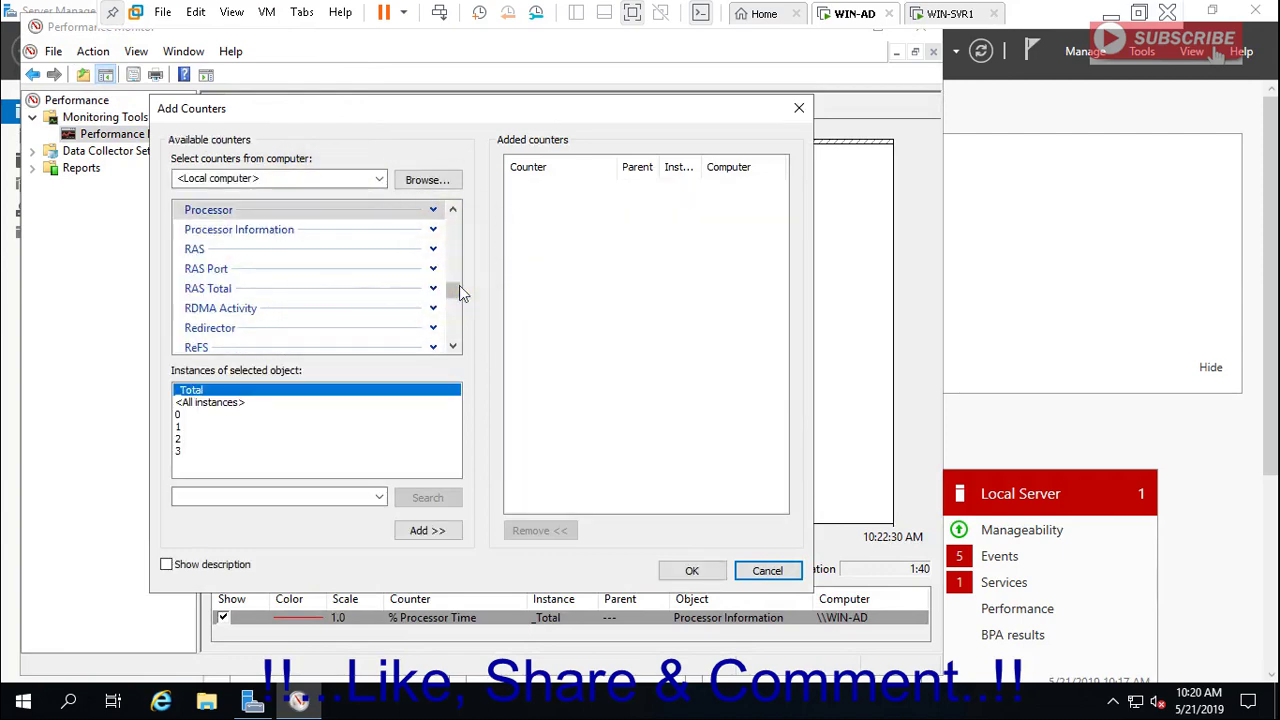
drag(457, 298, 451, 251)
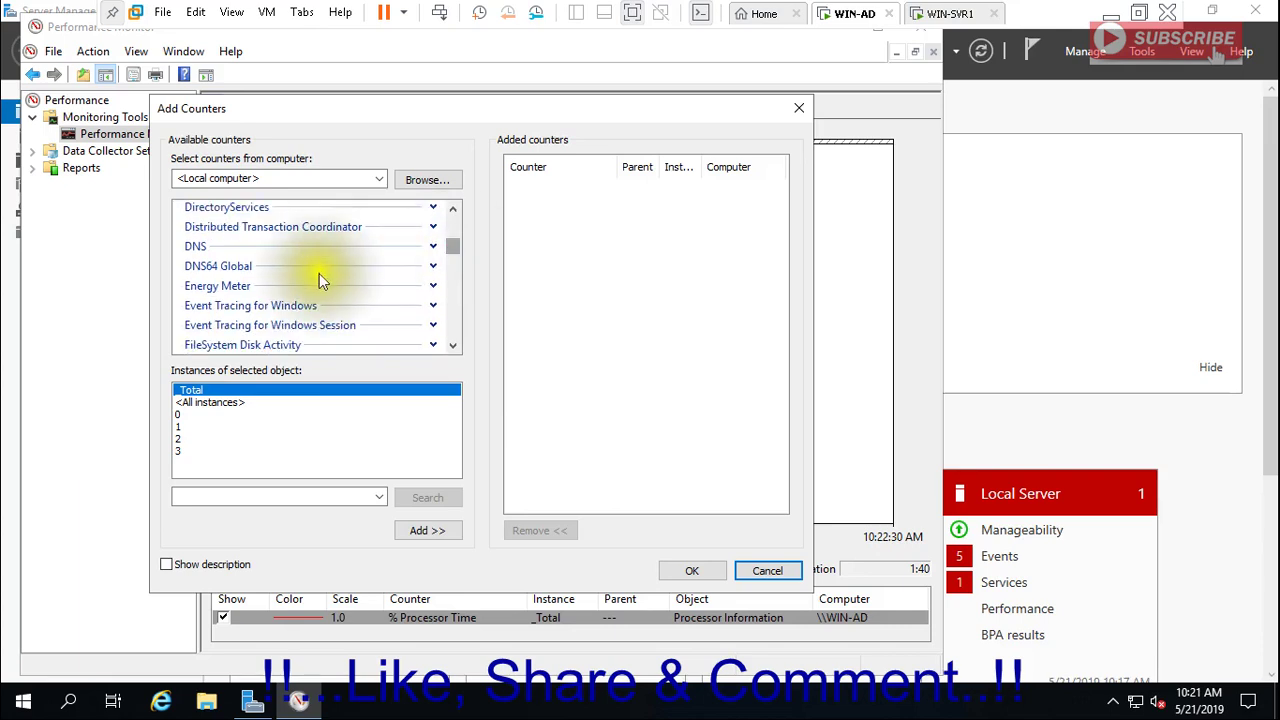
click(432, 246)
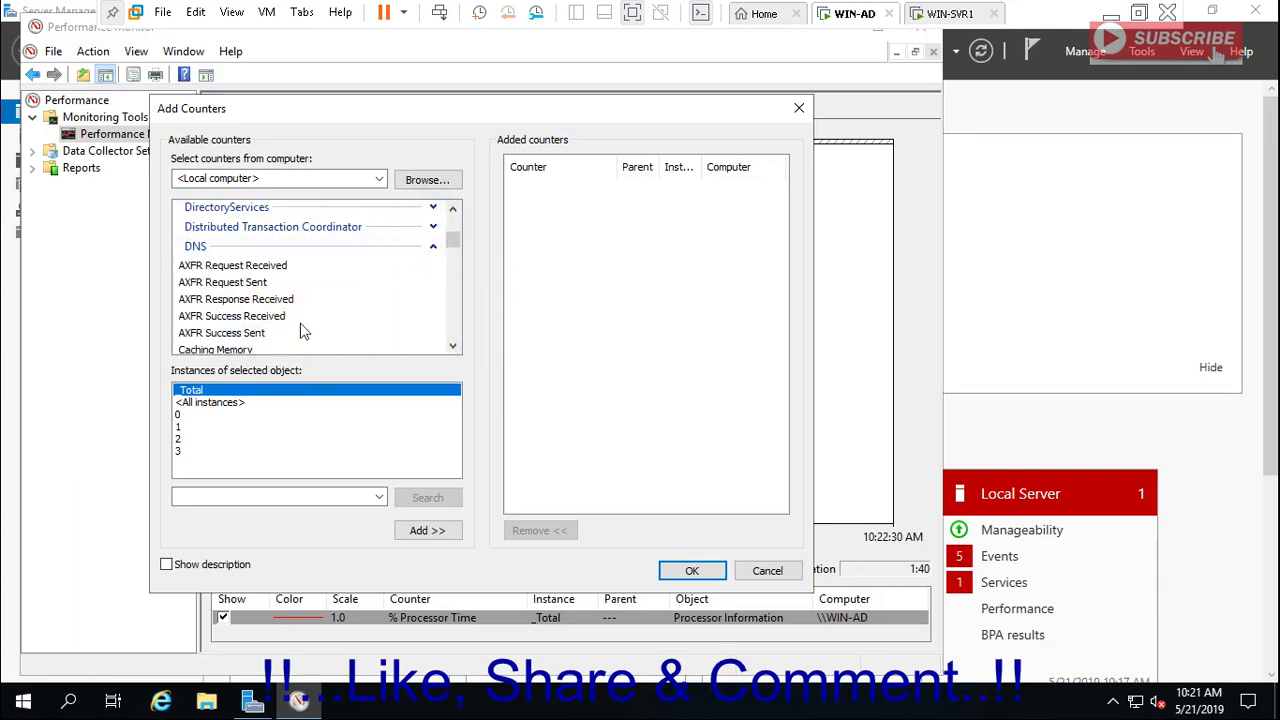
click(258, 317)
key(t)
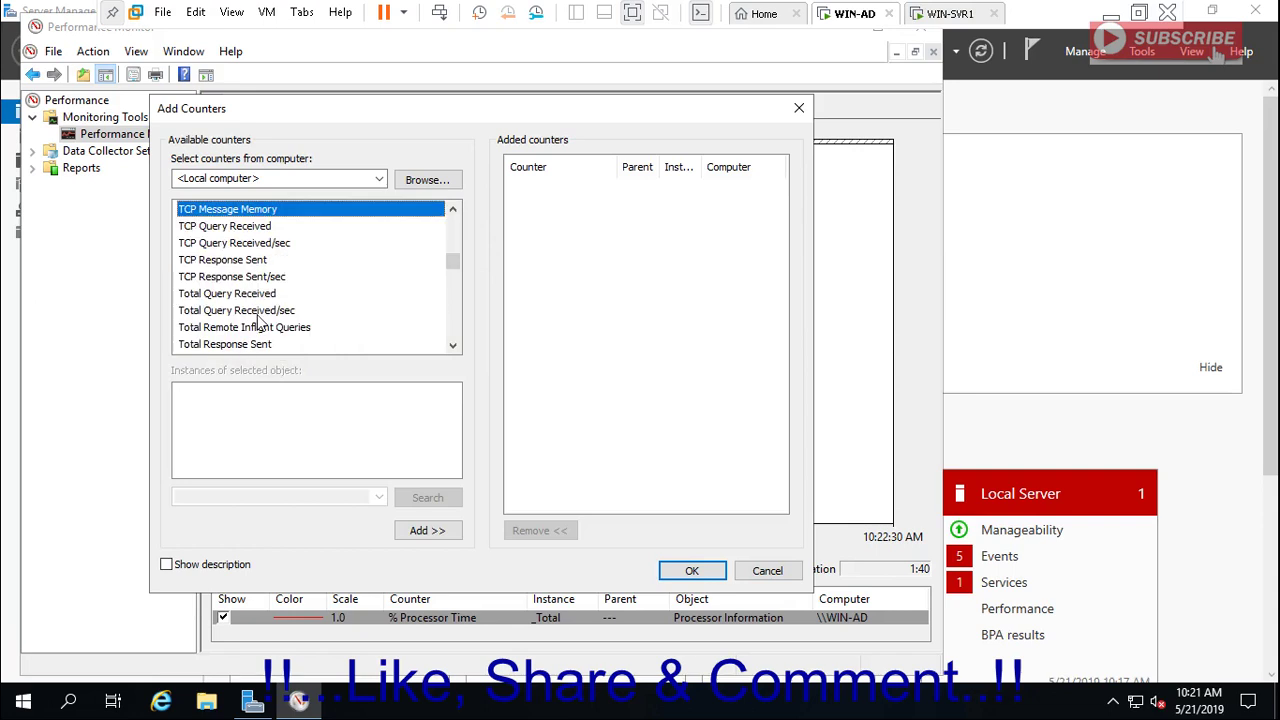
click(233, 228)
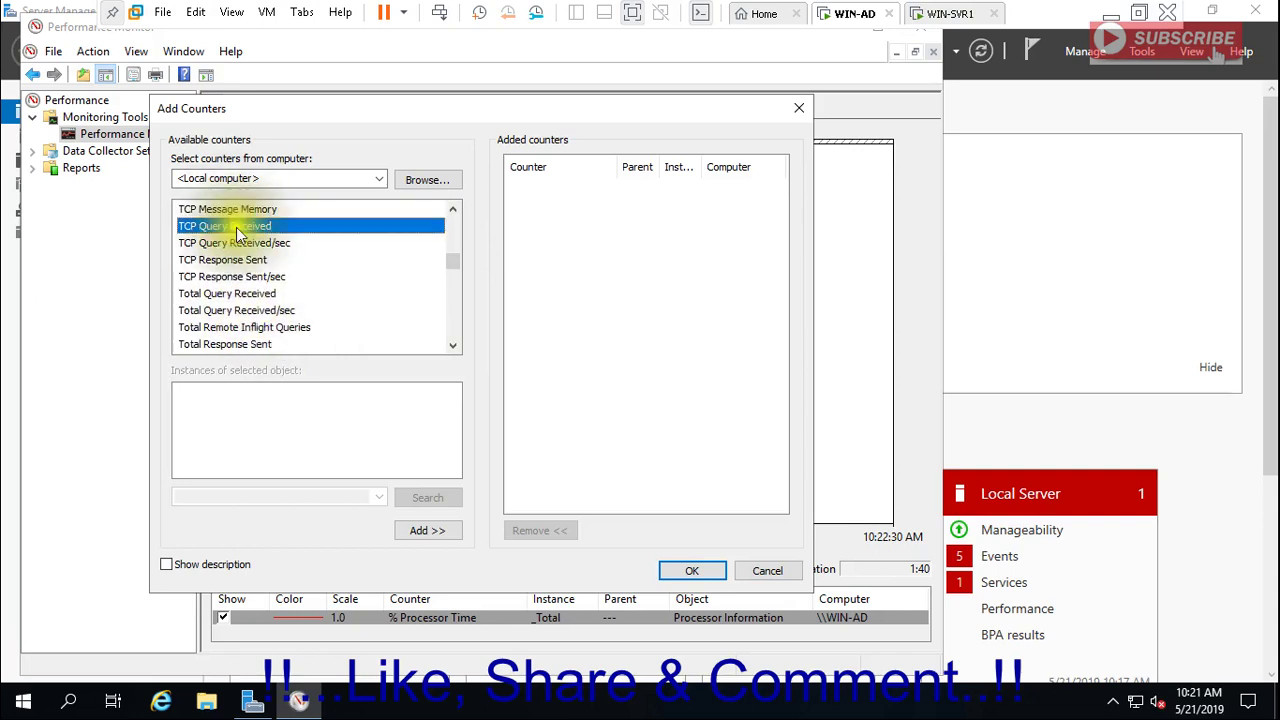
click(436, 534)
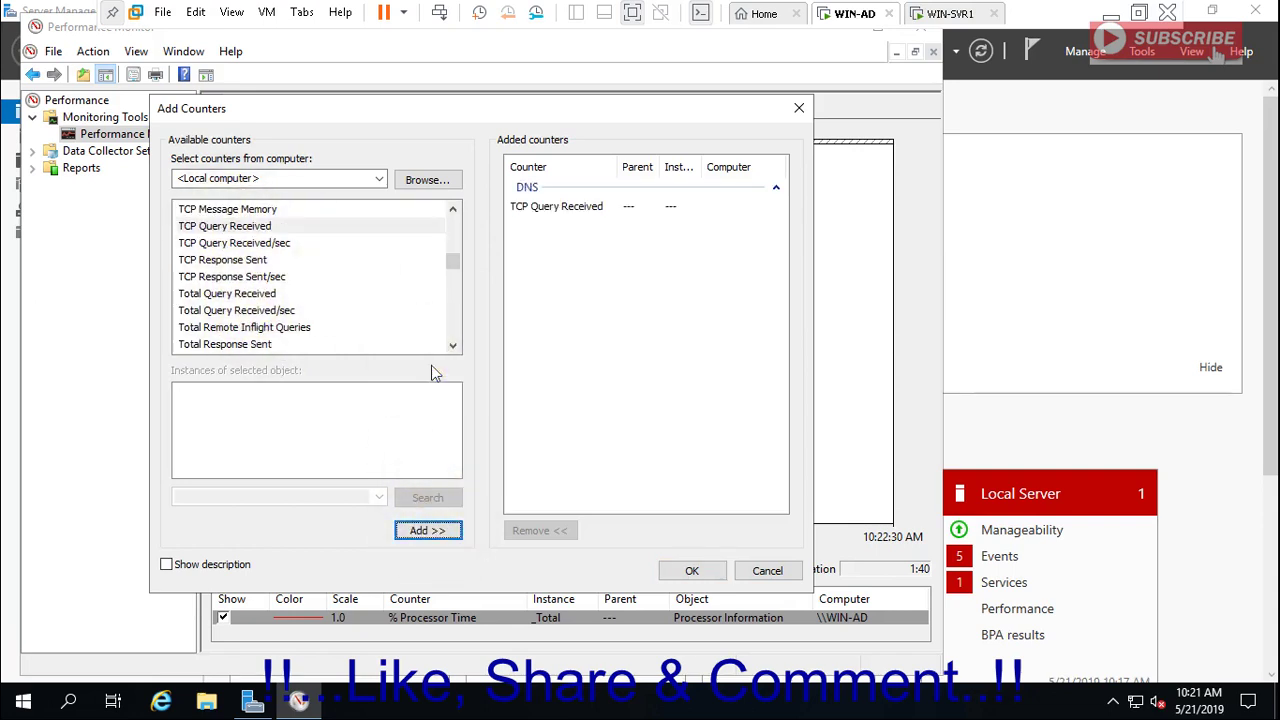
click(258, 243)
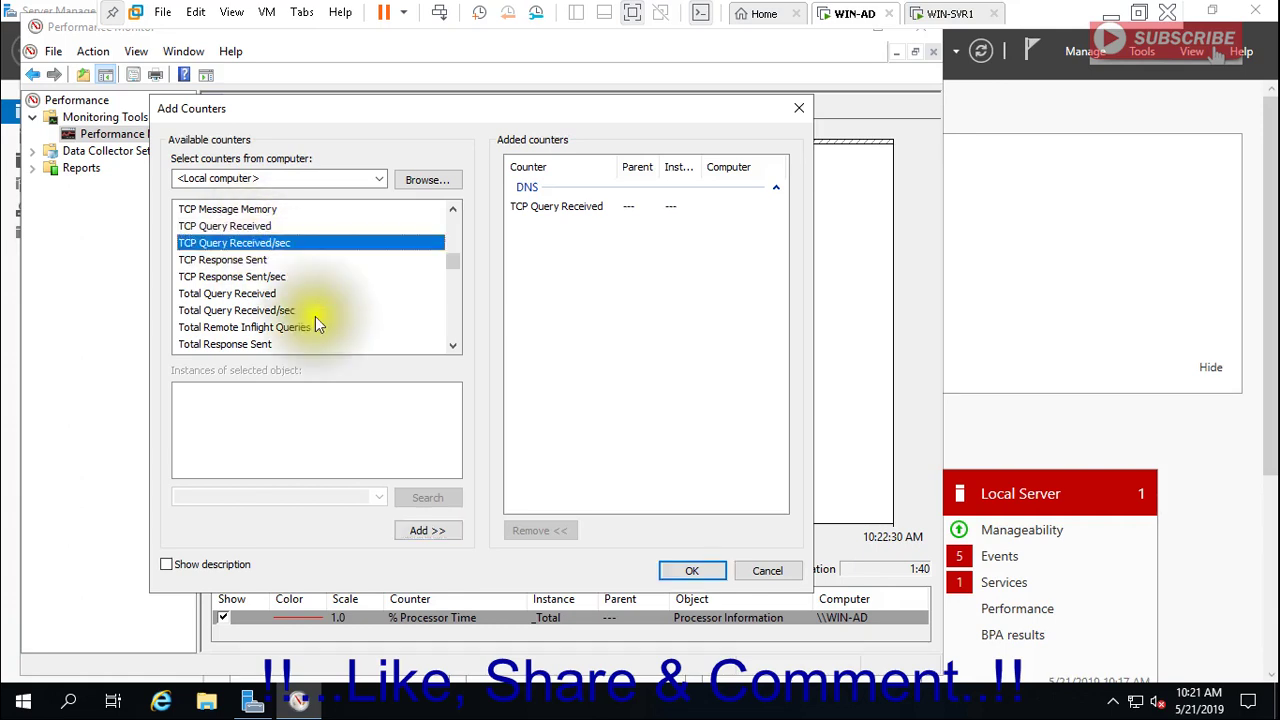
click(428, 531)
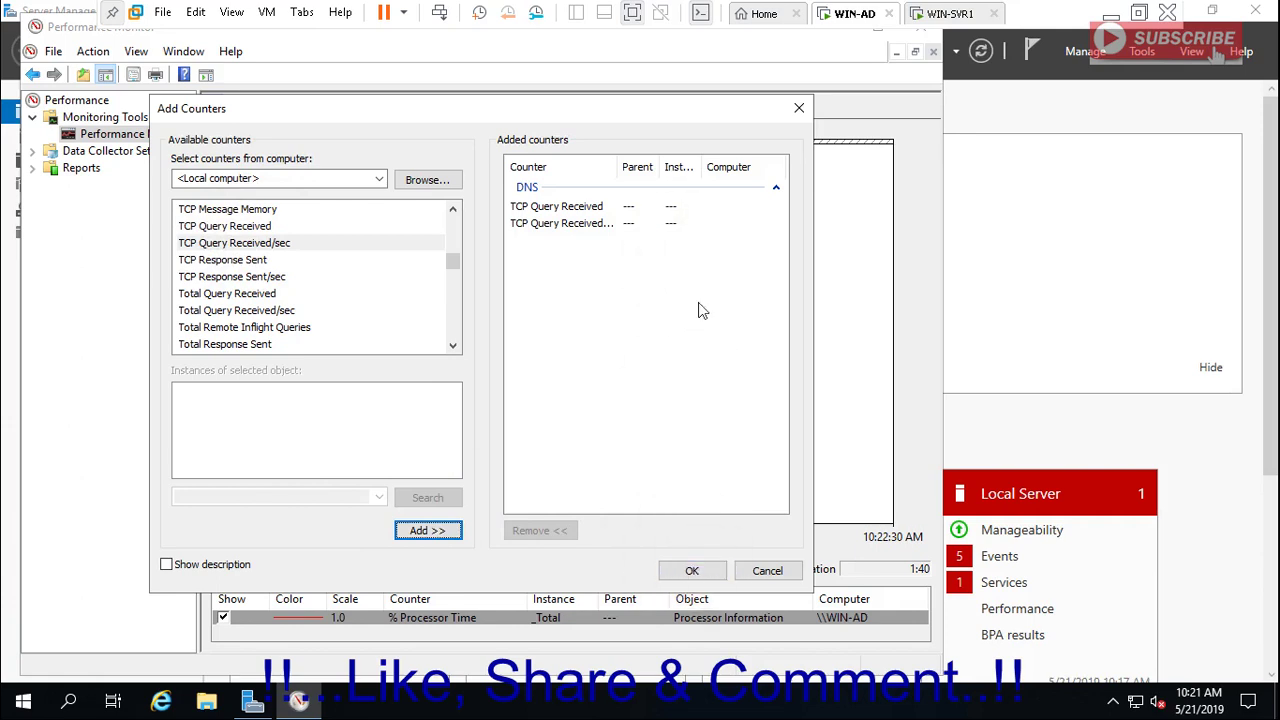
click(688, 568)
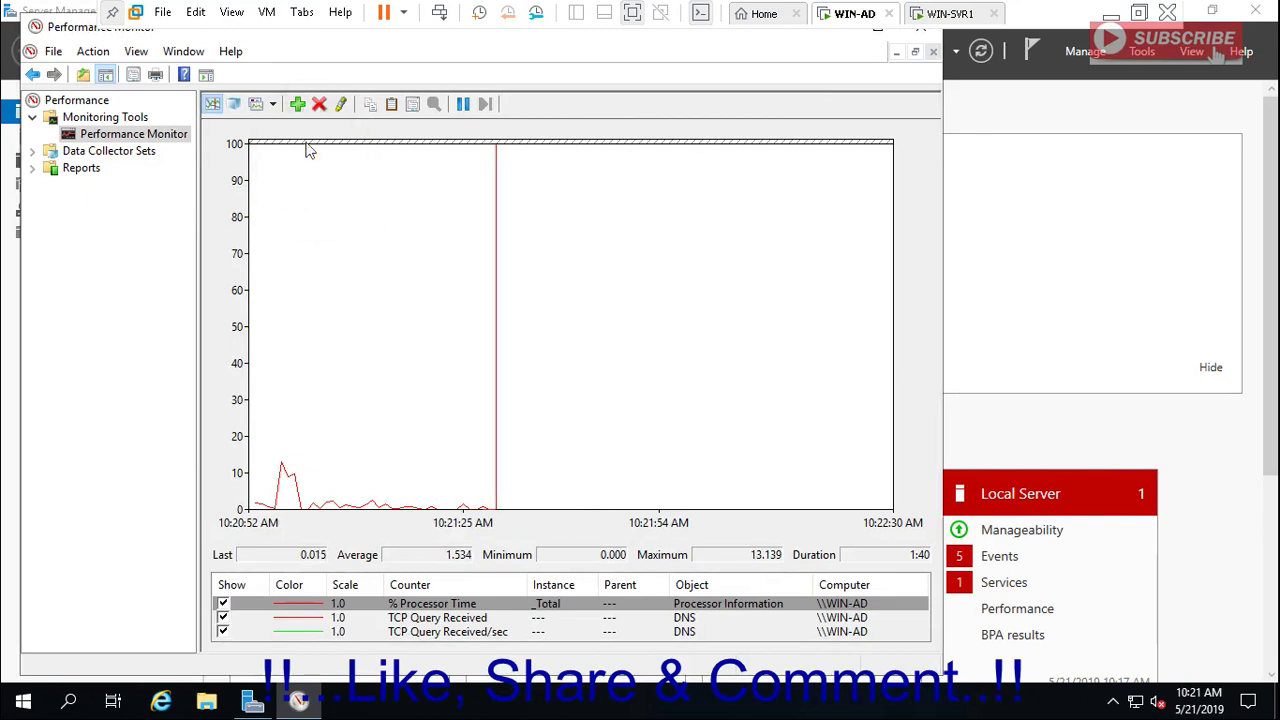
Step: Try to add the DNS counters TCP Query Received and TCP Query Received/sec from the local computer to the graph again
click(296, 108)
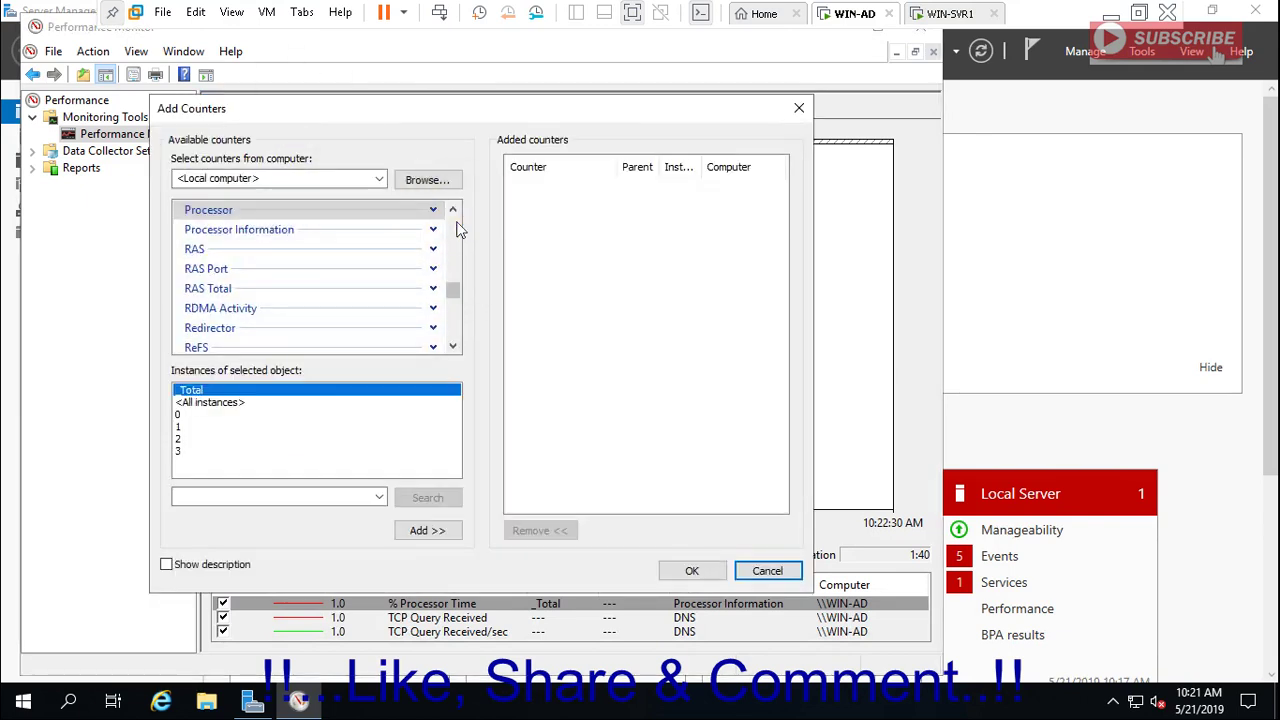
drag(458, 297, 450, 242)
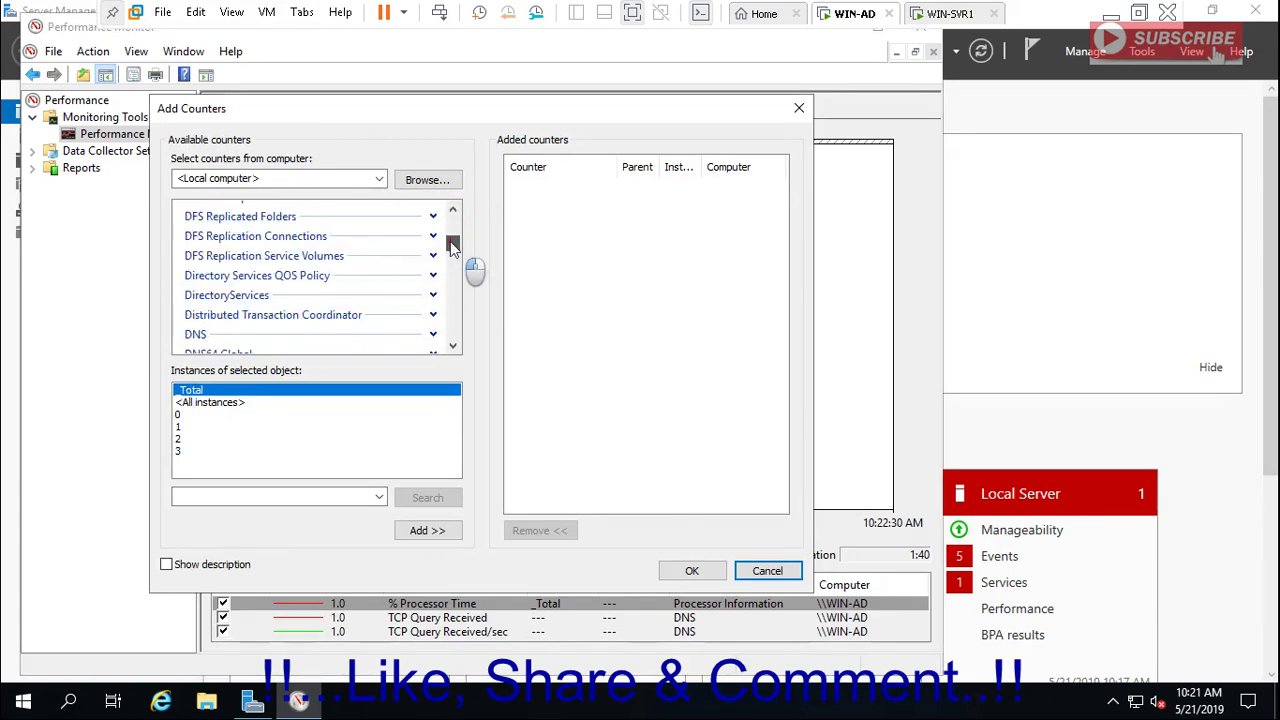
click(433, 334)
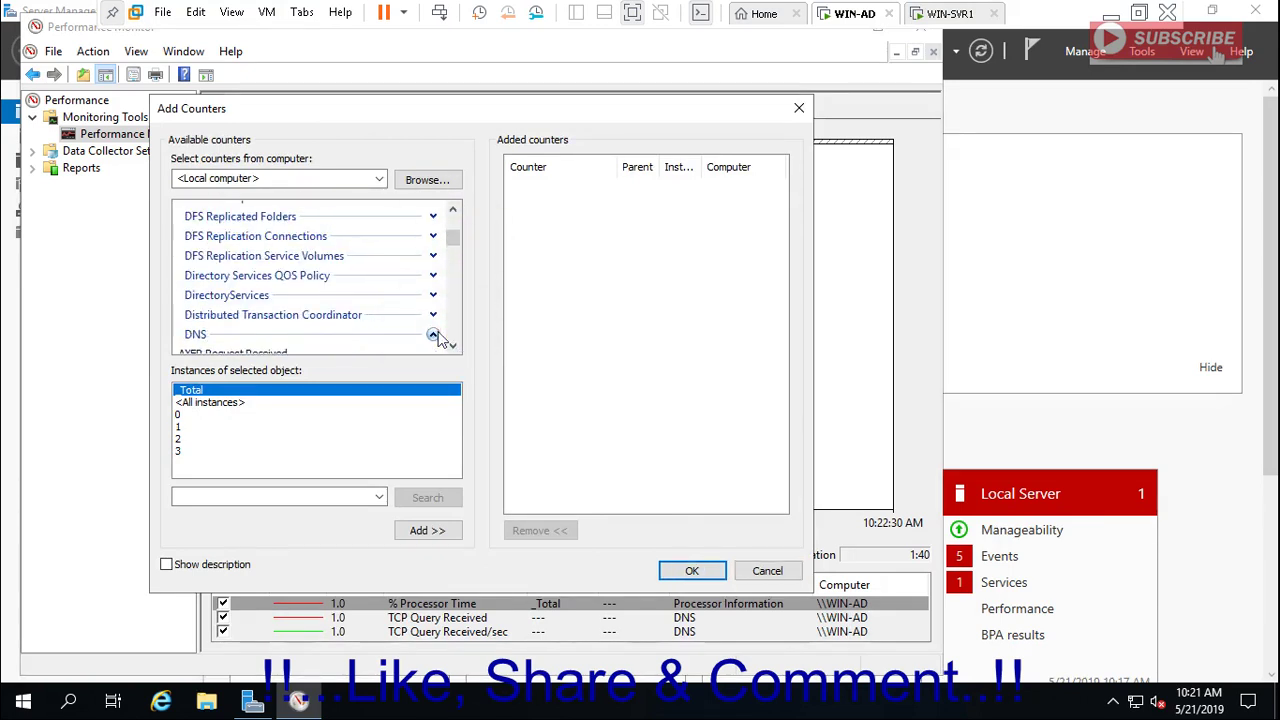
click(453, 346)
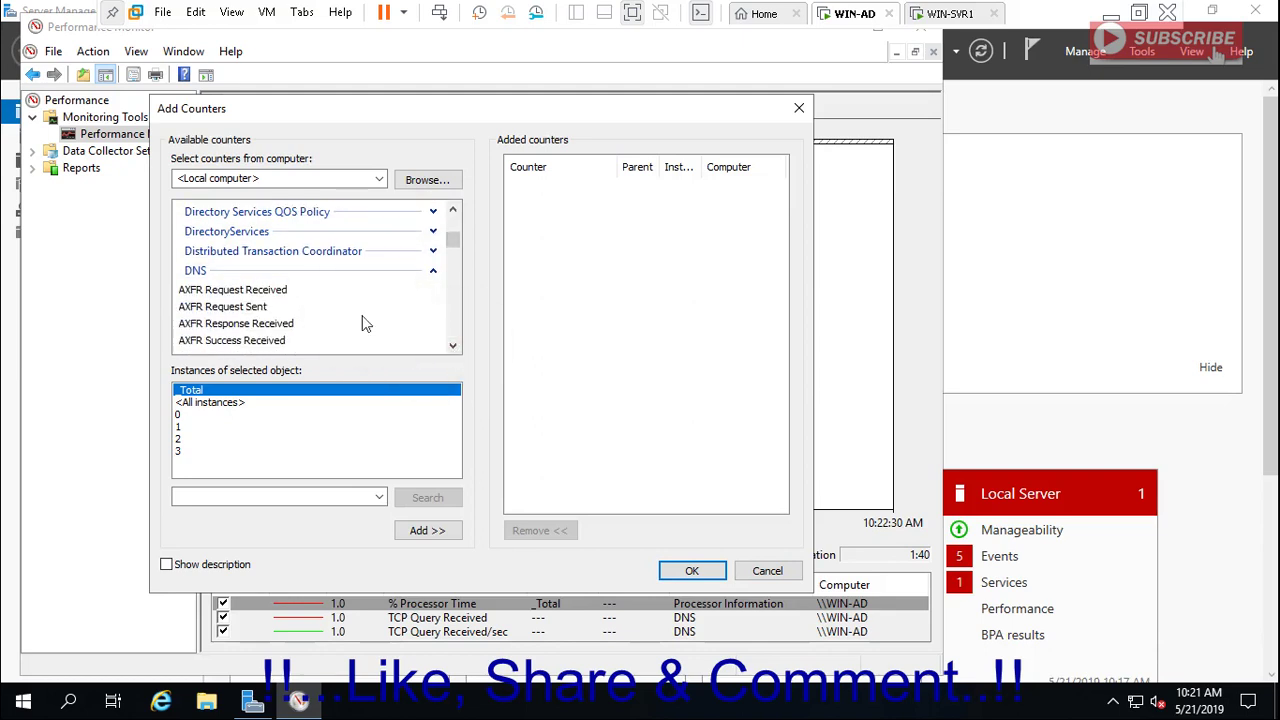
click(287, 323)
key(t)
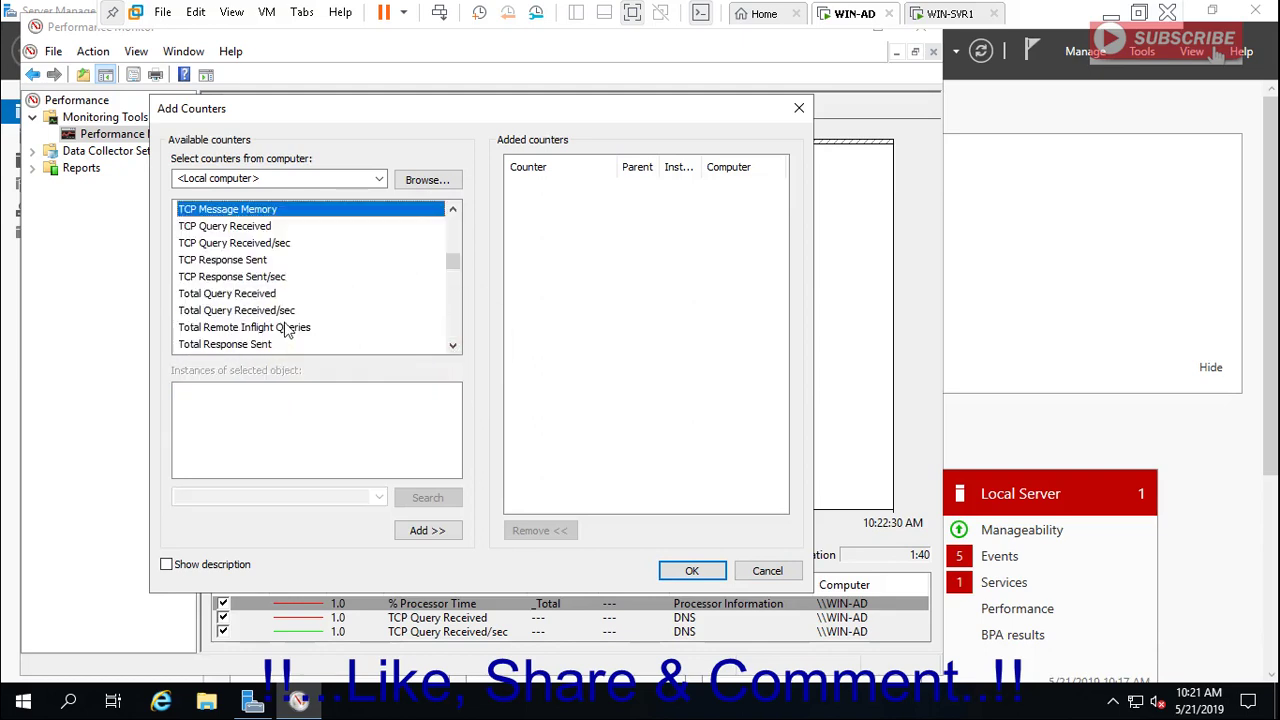
click(244, 230)
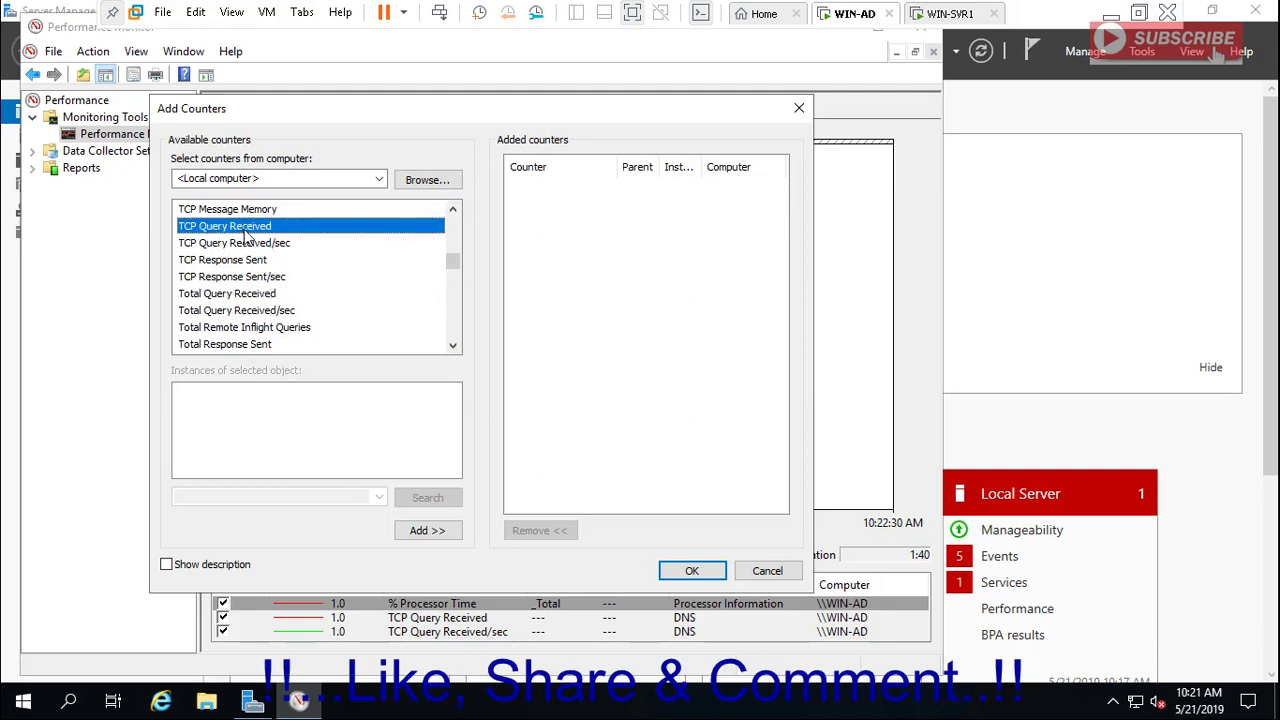
shift+click(250, 243)
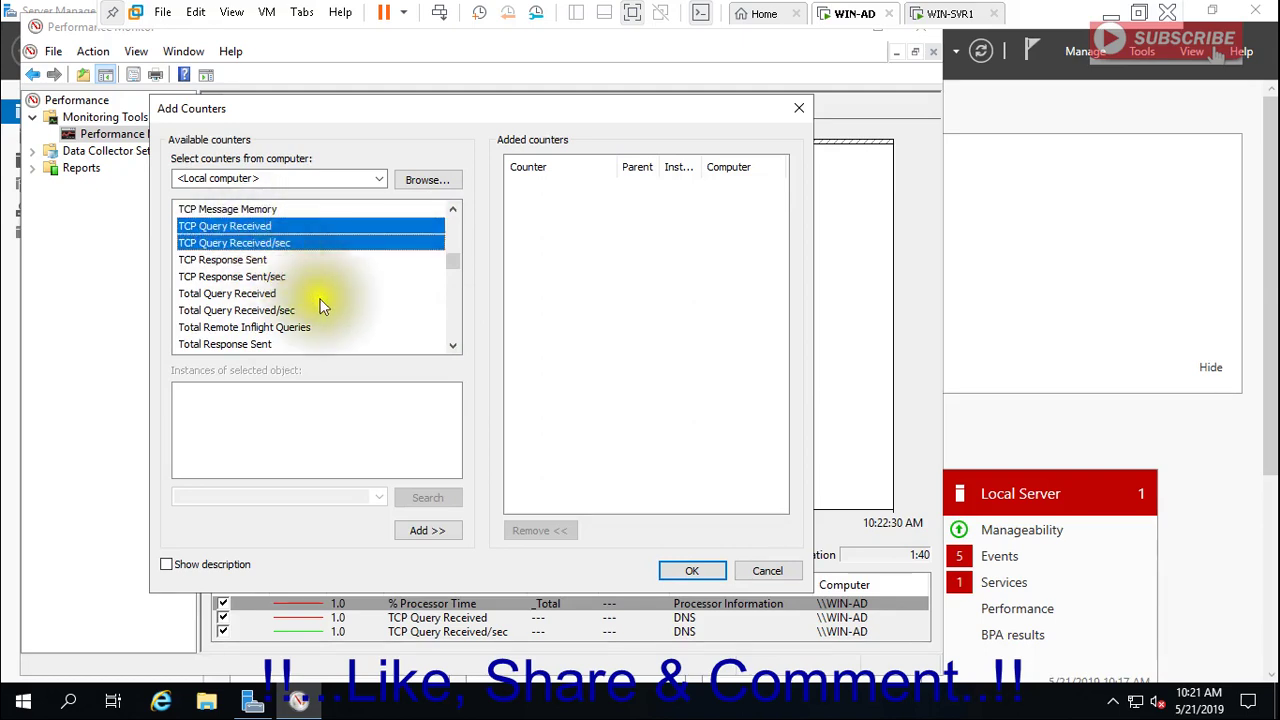
click(427, 528)
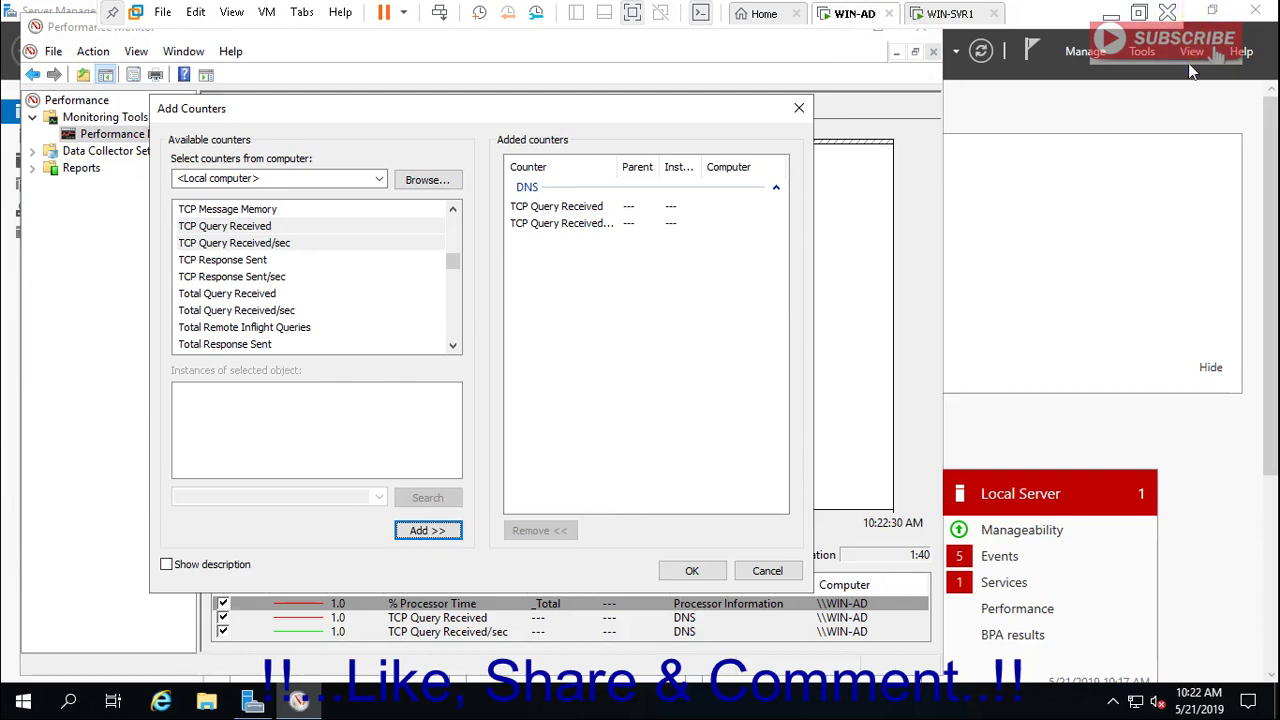
Step: Open DNS Manager from Server Manager and display the properties of the WIN-AD DNS server
click(1143, 52)
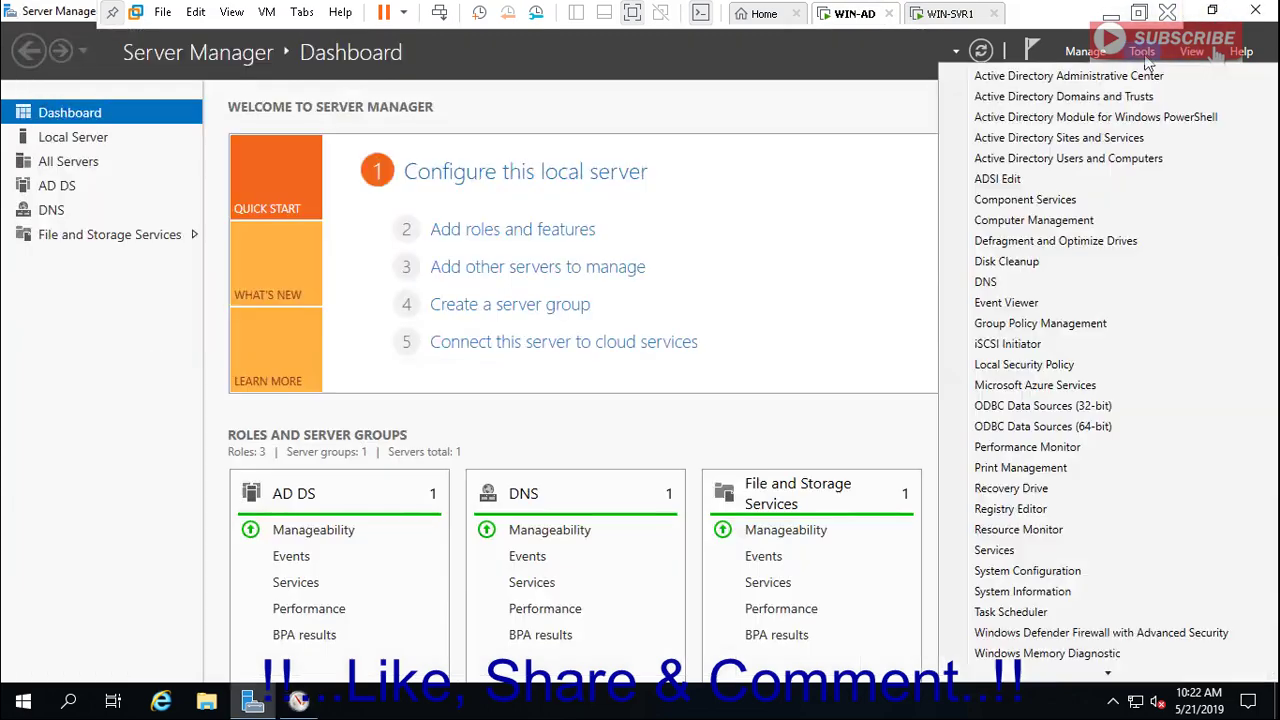
click(986, 282)
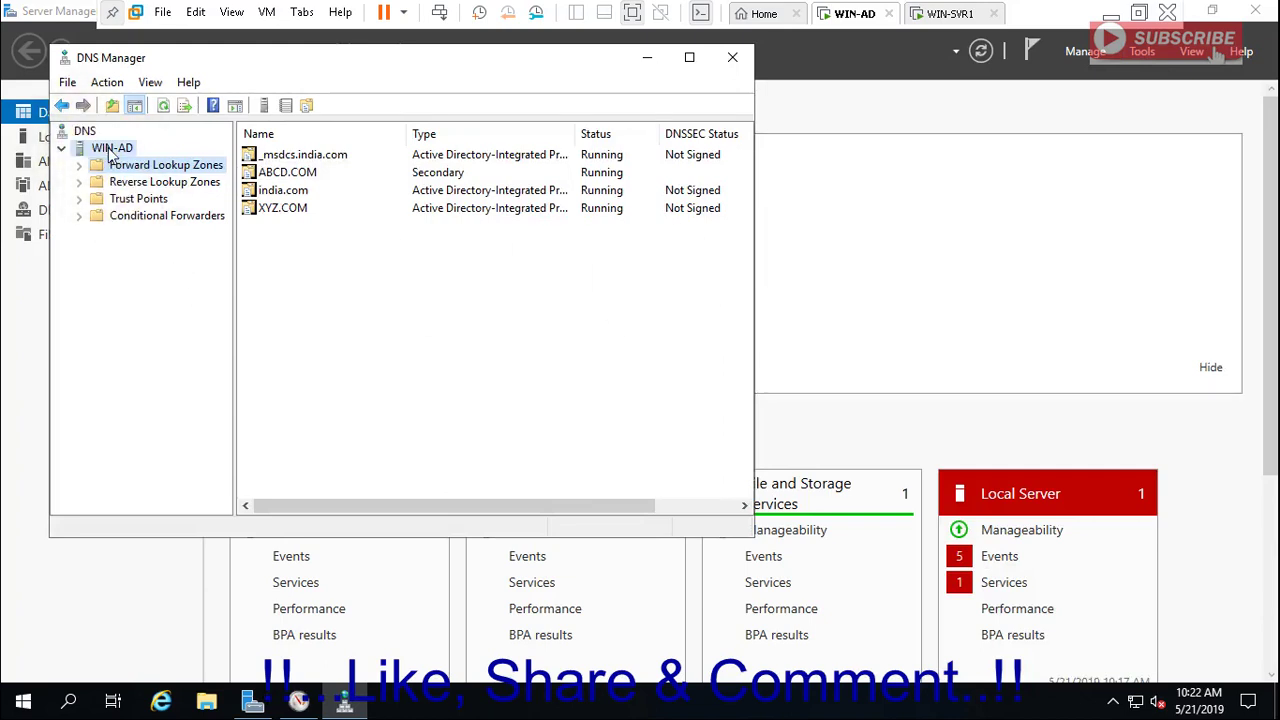
click(111, 150)
right_click(109, 149)
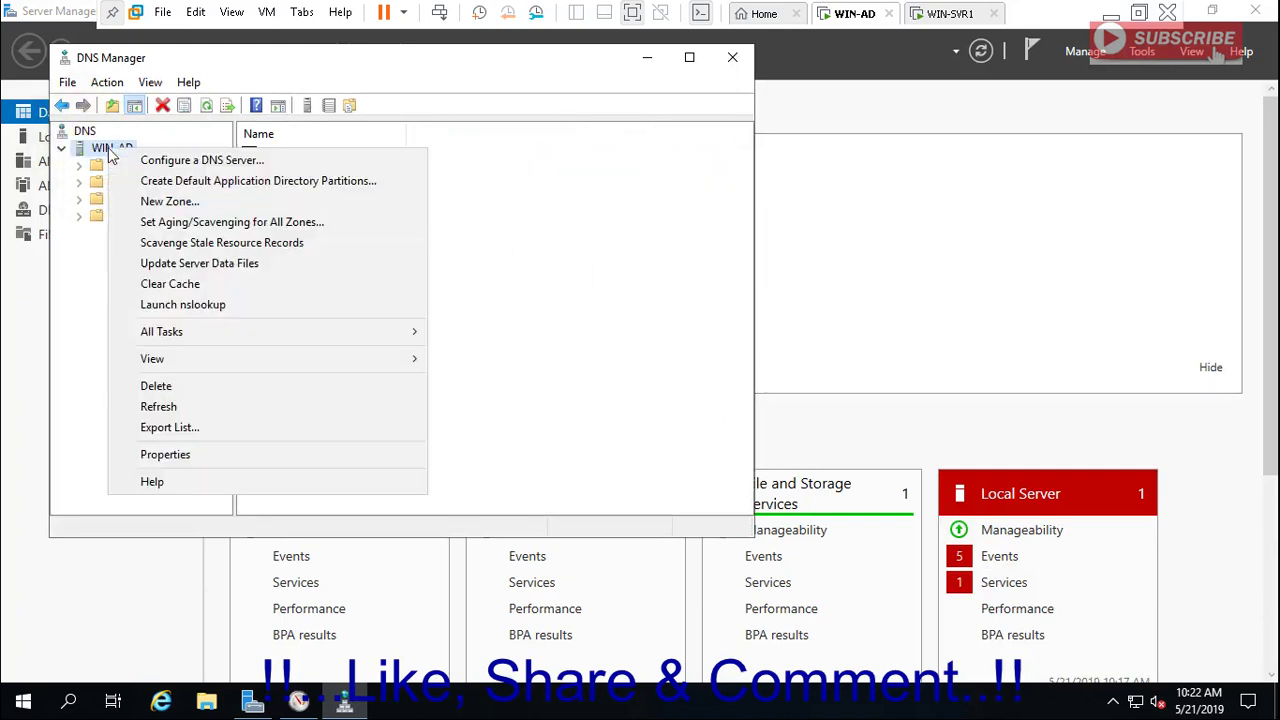
click(200, 455)
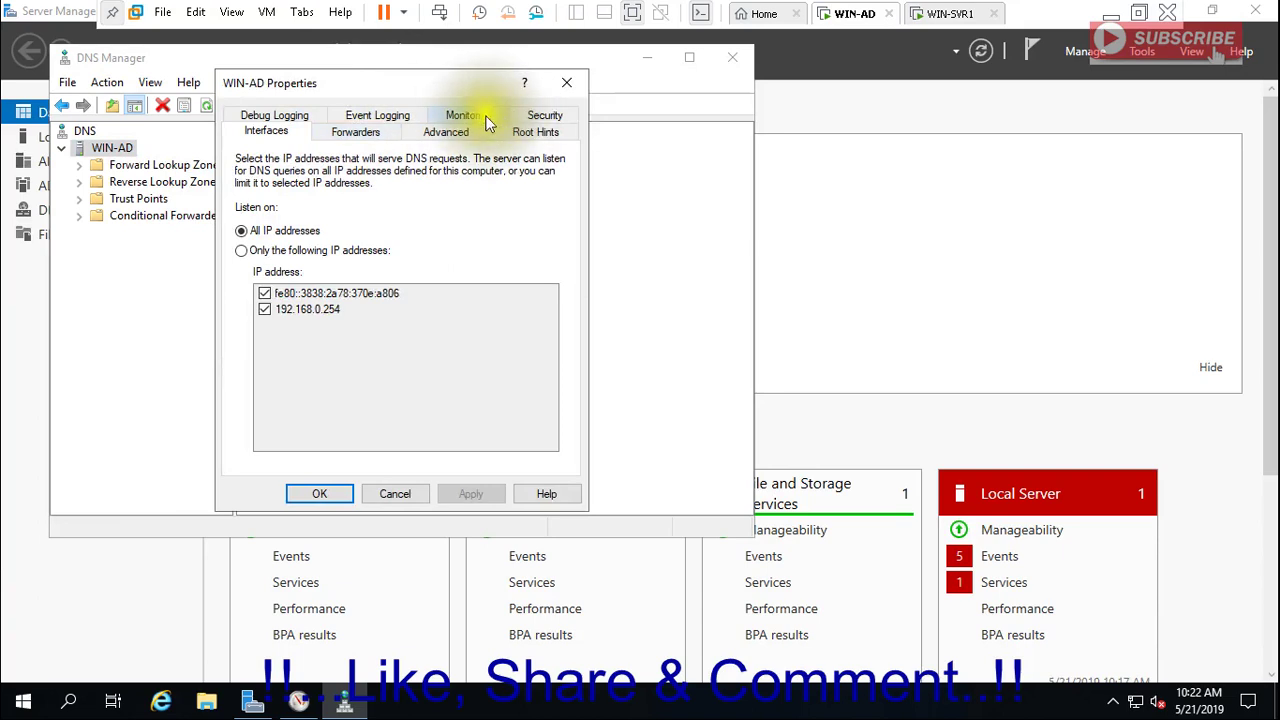
Step: Enable the simple and recursive query tests in the WIN-AD server's monitoring settings and run them immediately
click(466, 116)
click(242, 217)
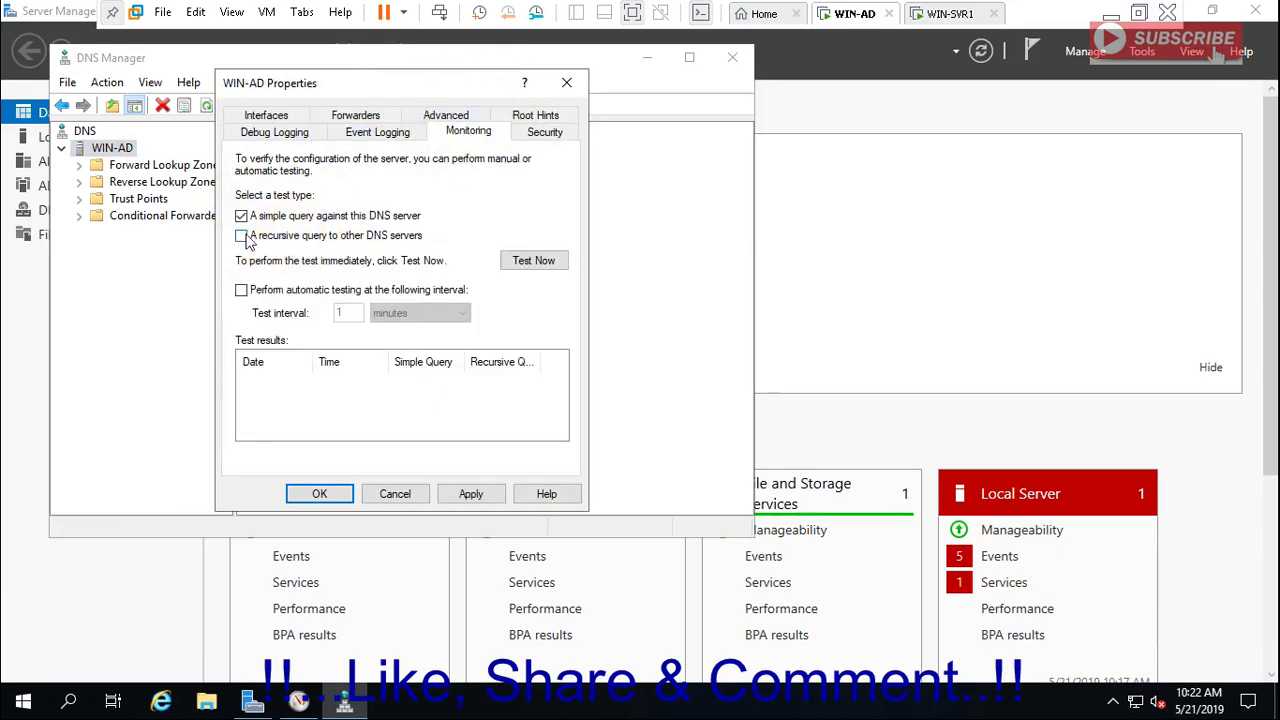
click(242, 237)
click(531, 262)
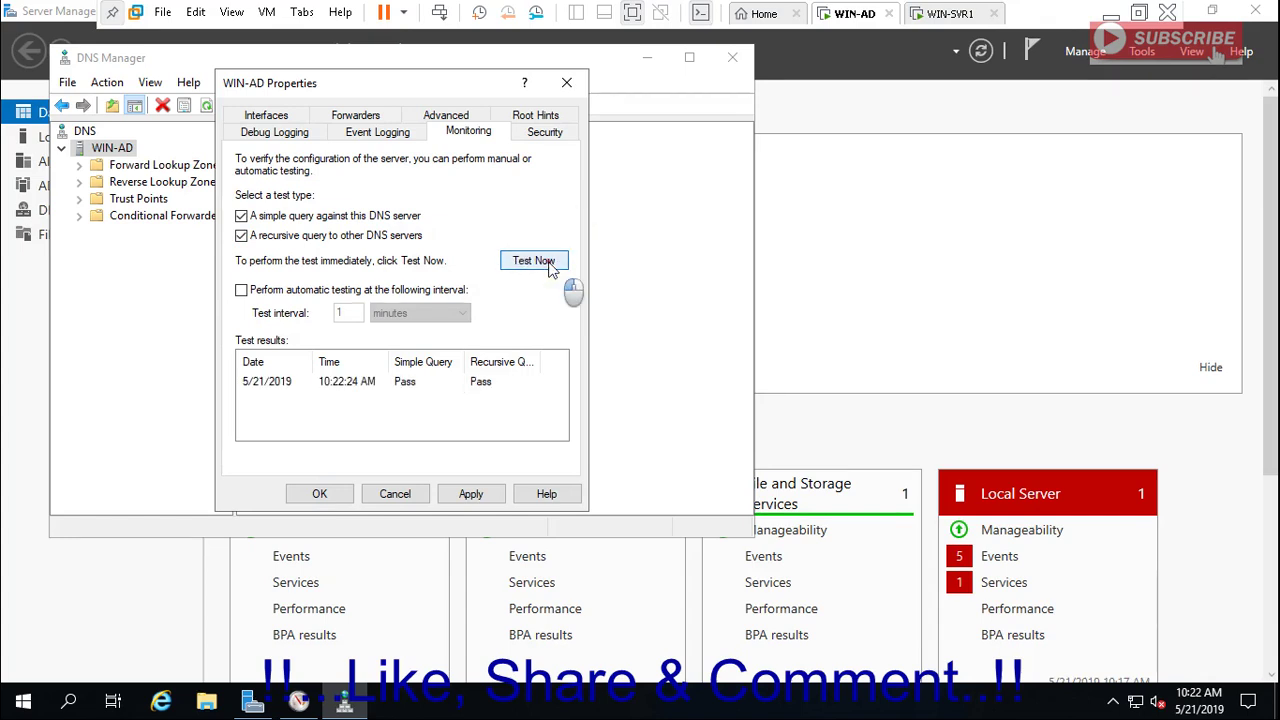
Step: Rerun the simple and recursive query tests many times to generate DNS queries, and look through the test results
click(540, 262)
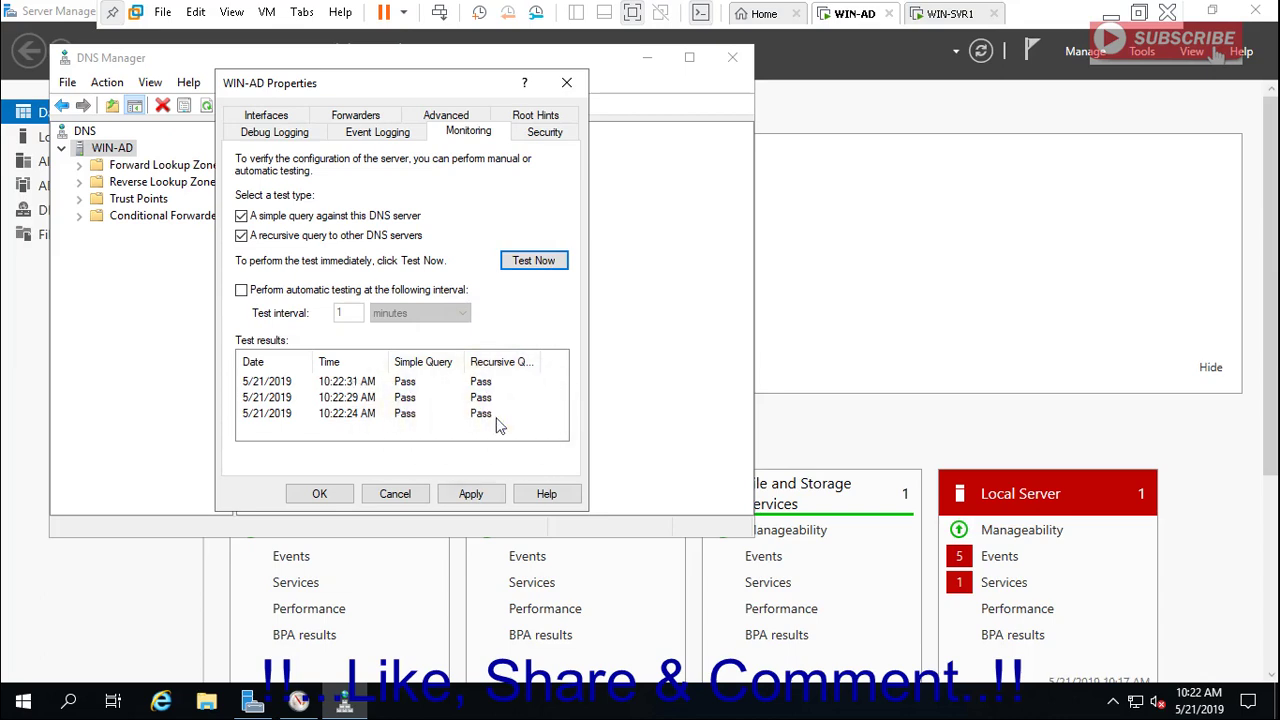
click(534, 260)
click(534, 260)
click(534, 260)
click(534, 260)
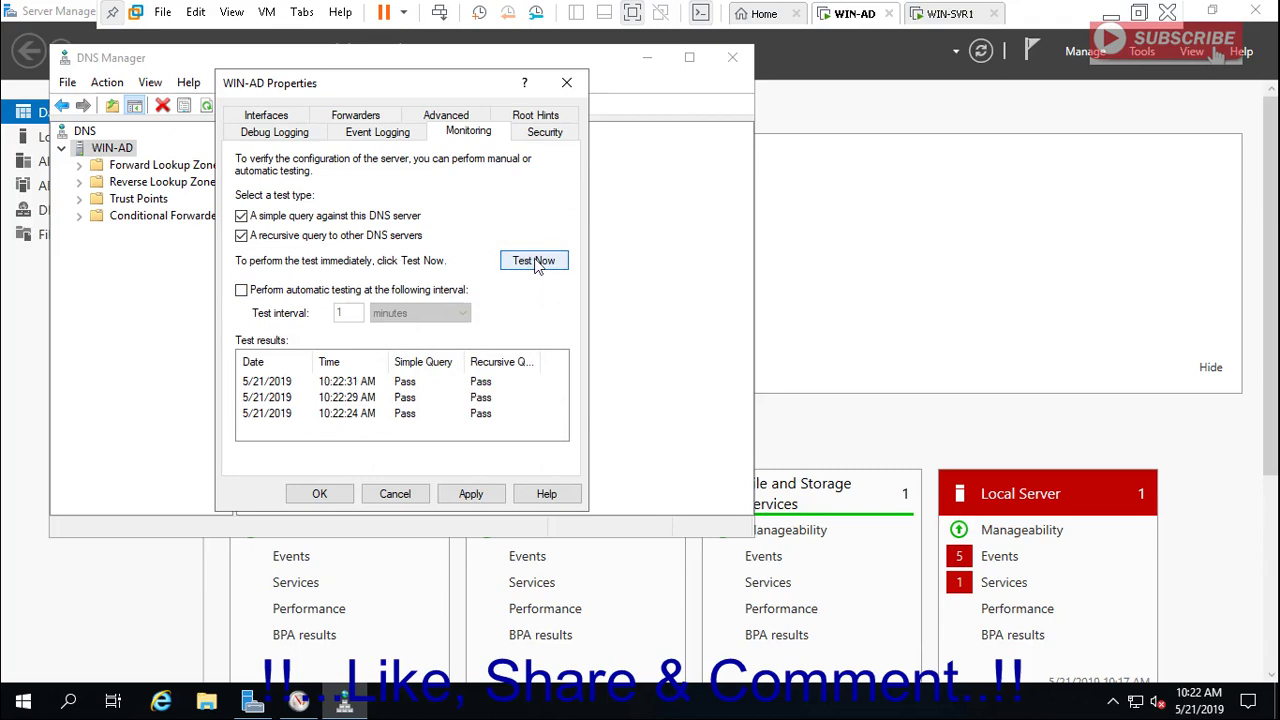
click(534, 260)
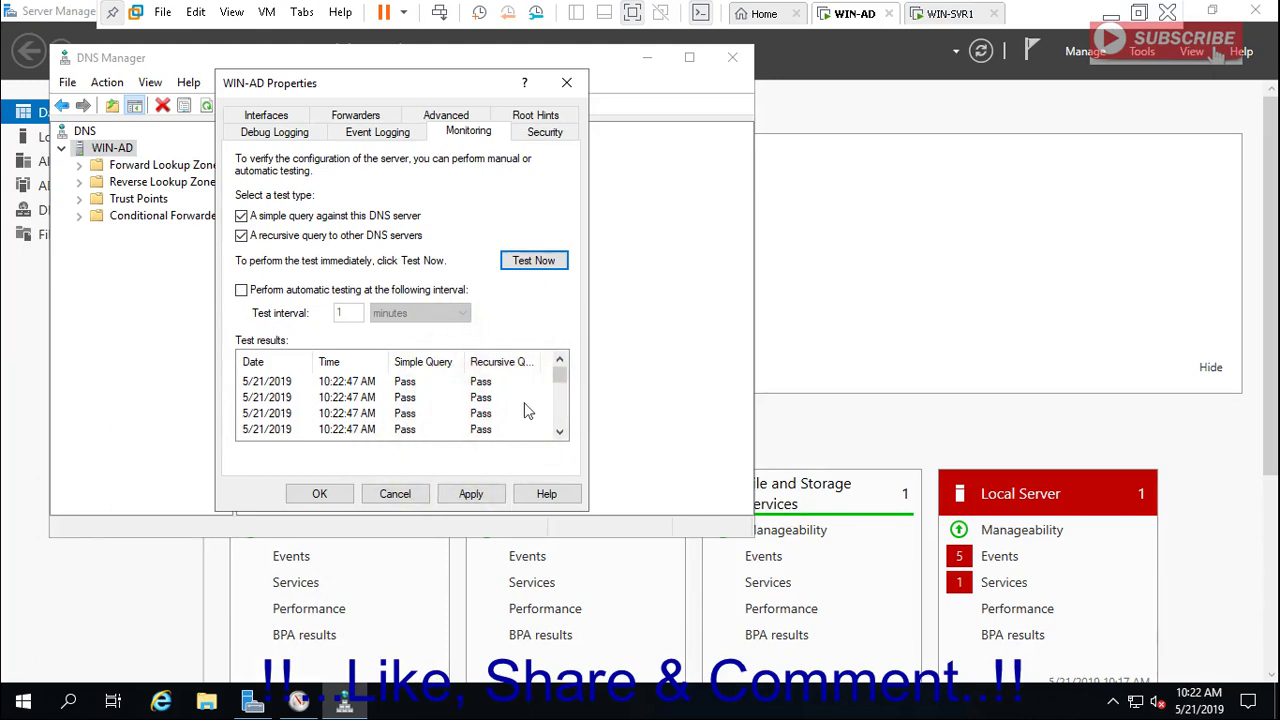
click(561, 432)
click(561, 432)
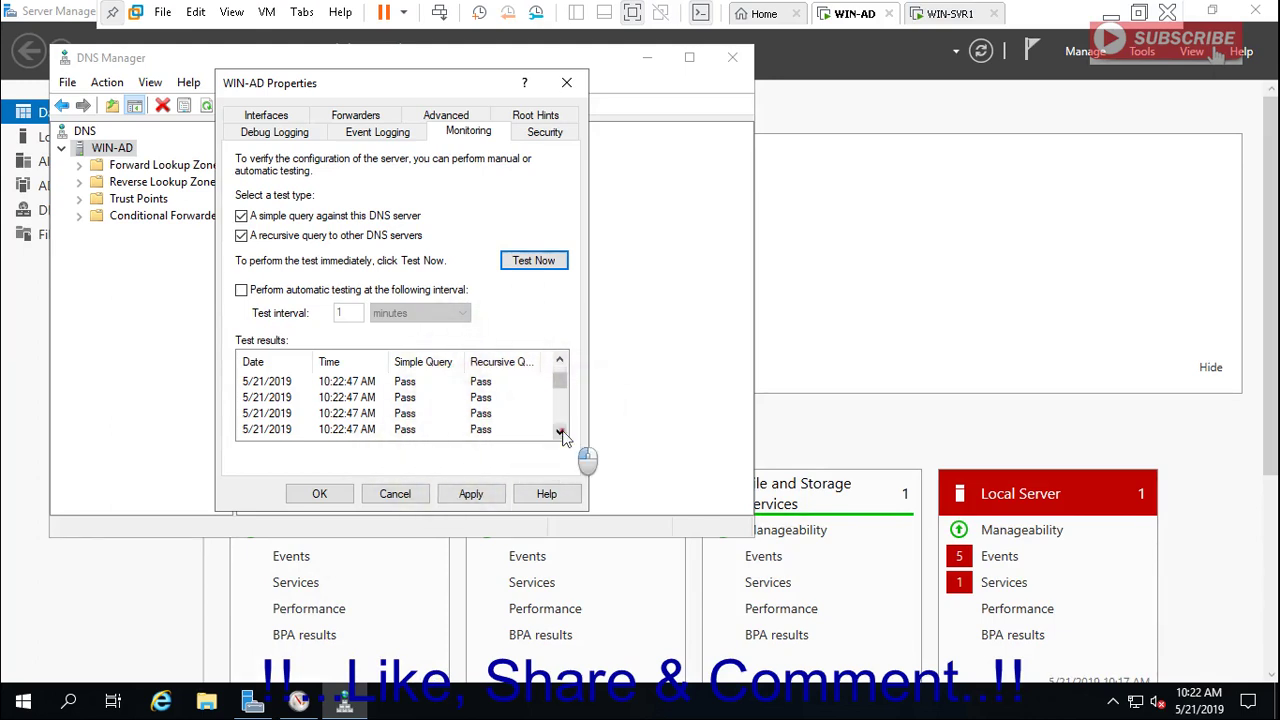
click(534, 264)
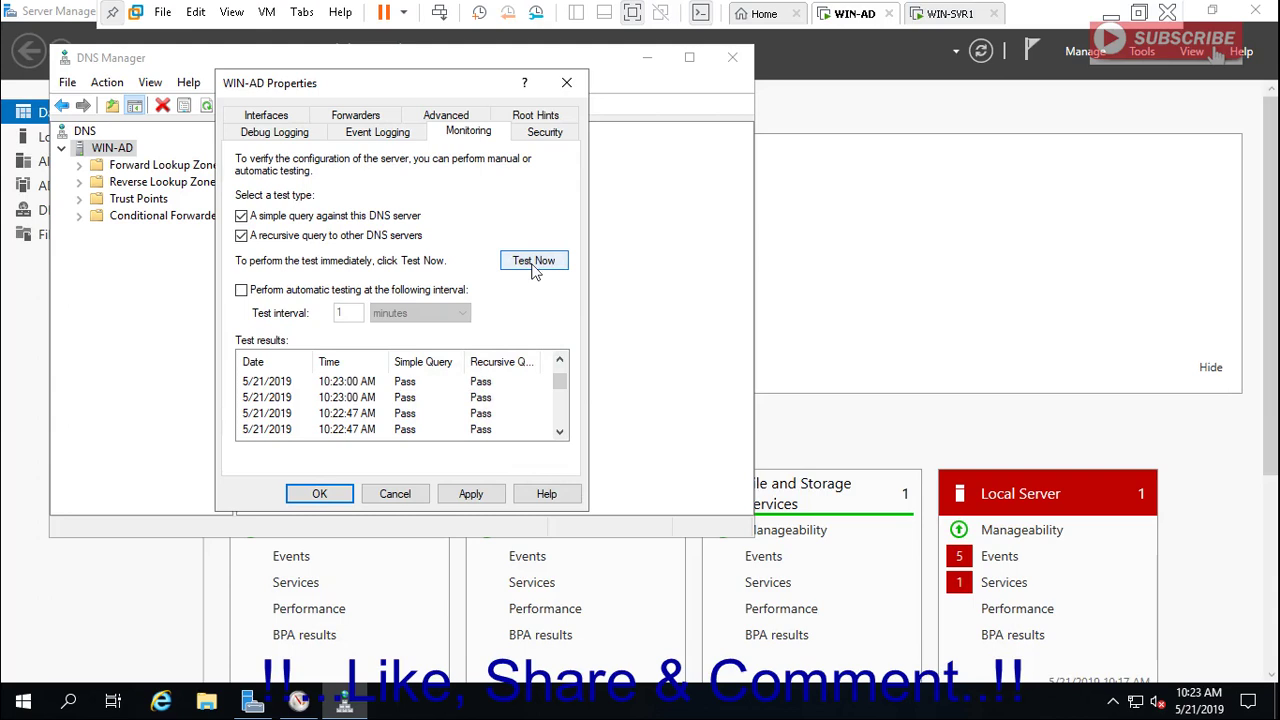
click(536, 264)
click(540, 263)
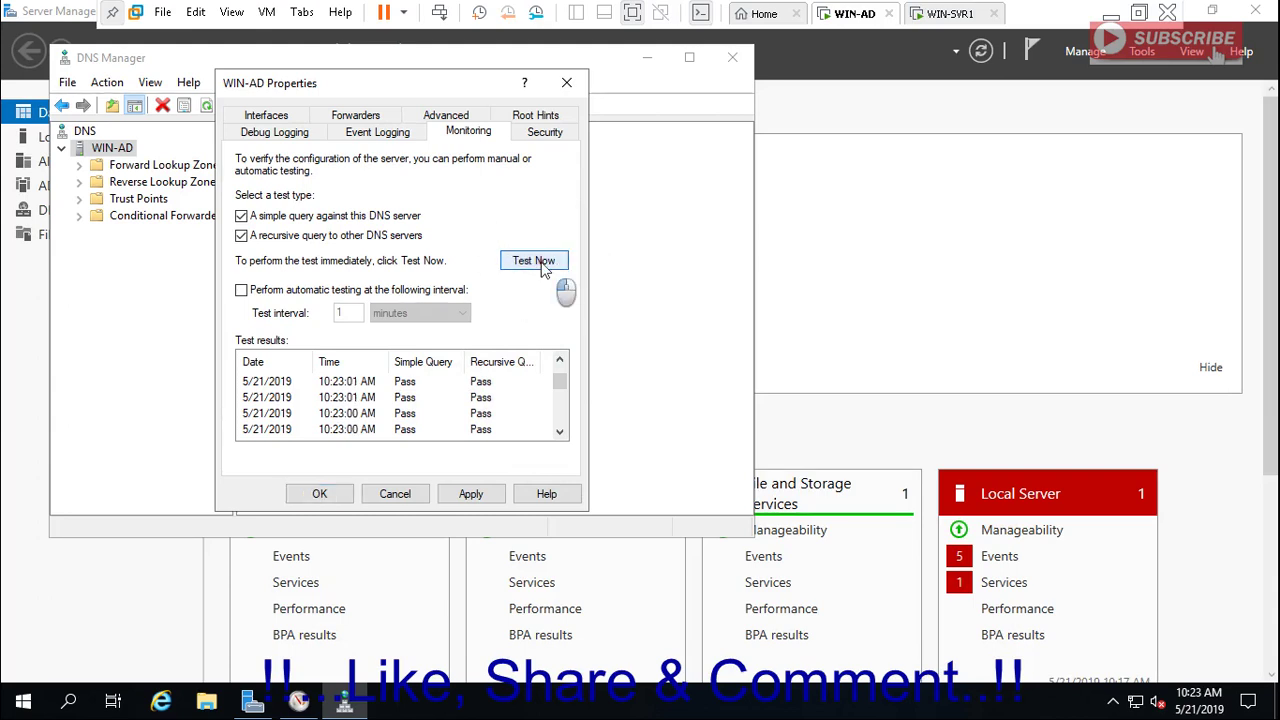
click(534, 261)
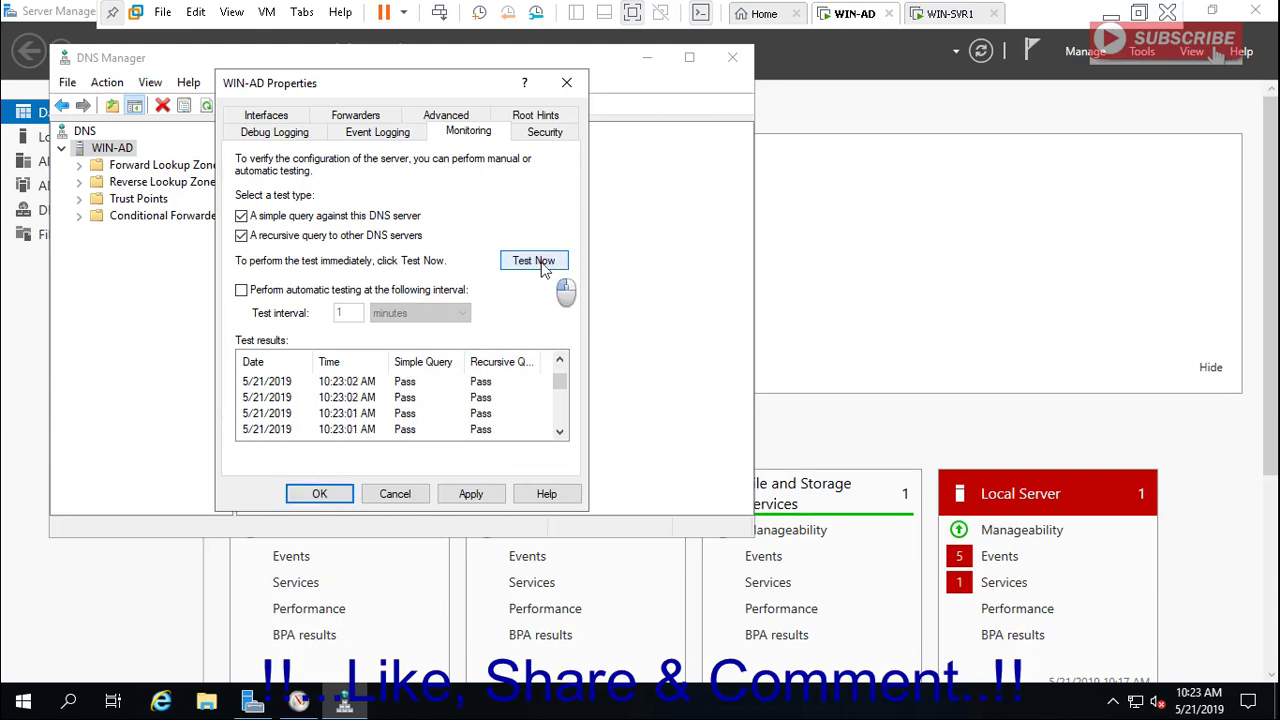
click(534, 261)
Step: Switch back to Performance Monitor, confirm the pending DNS counters and dismiss the notice to return to the graph
click(298, 700)
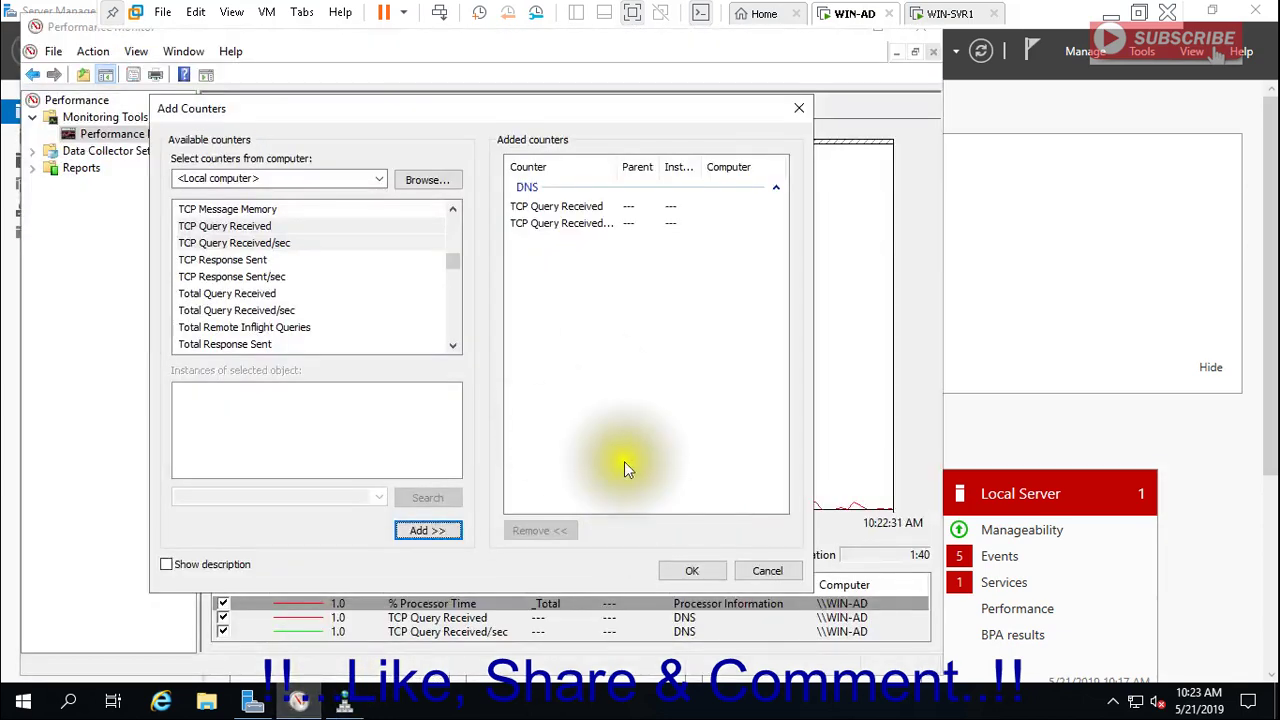
click(561, 210)
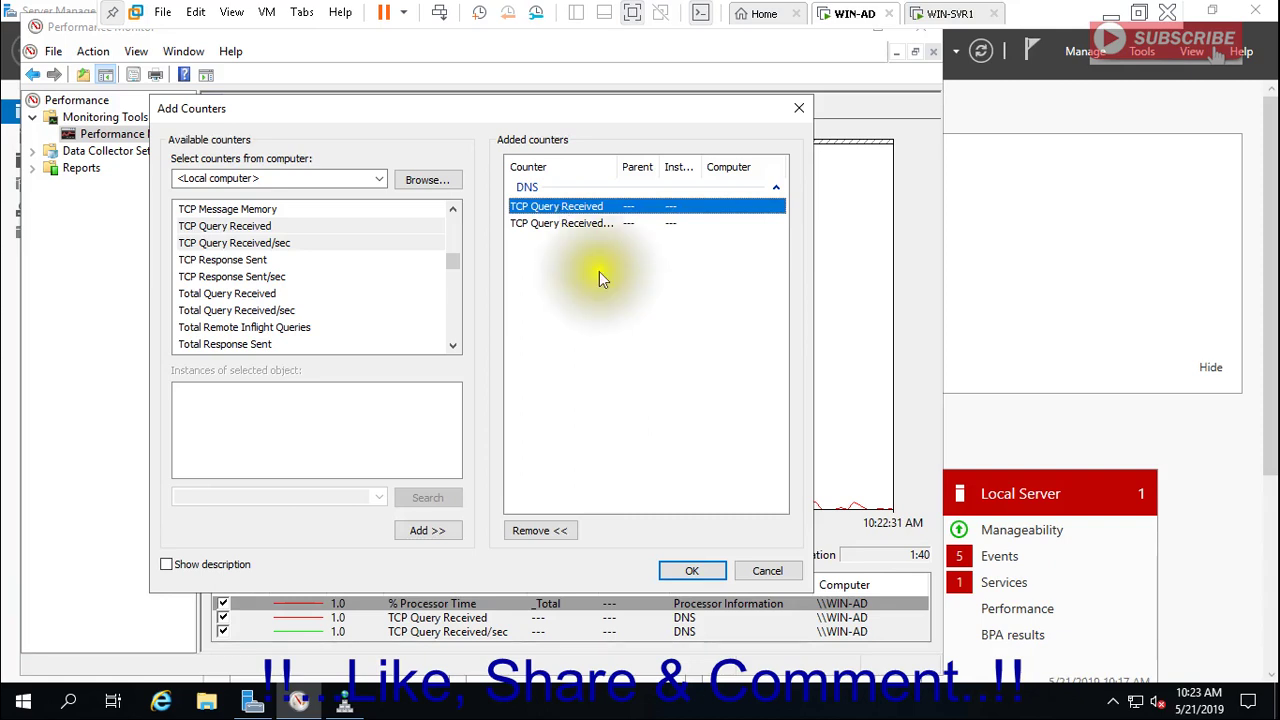
click(696, 574)
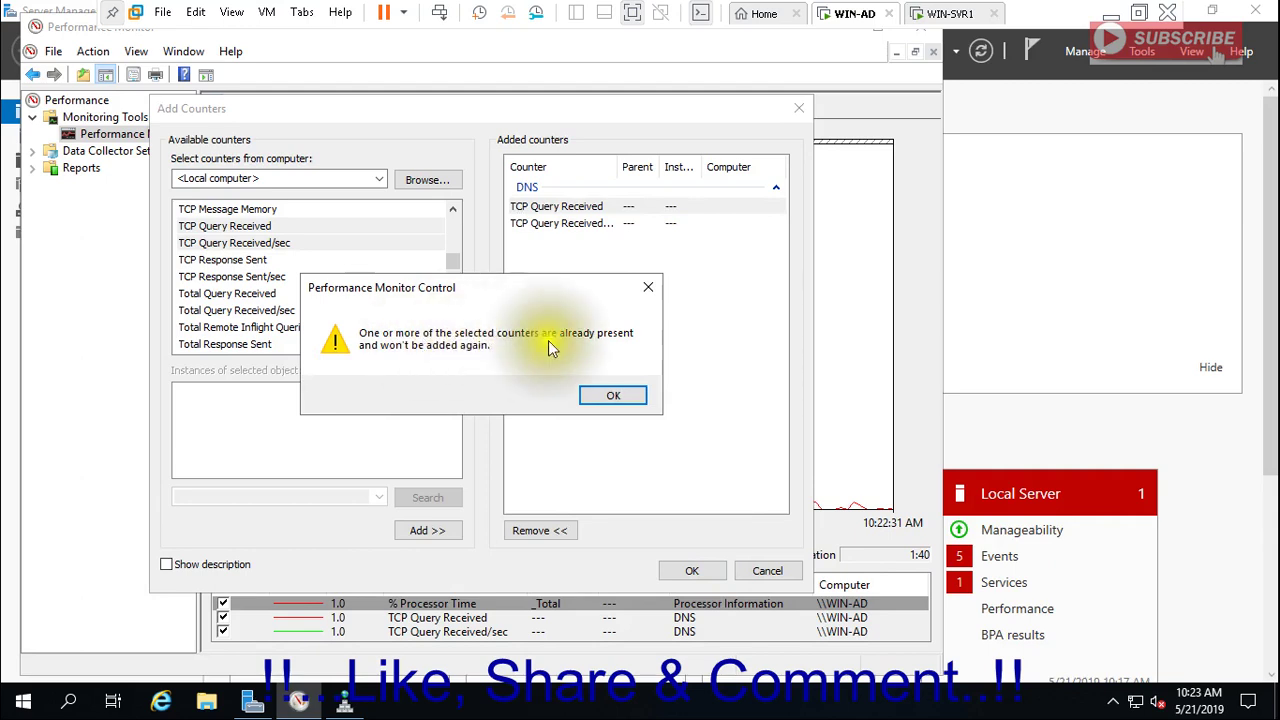
click(614, 390)
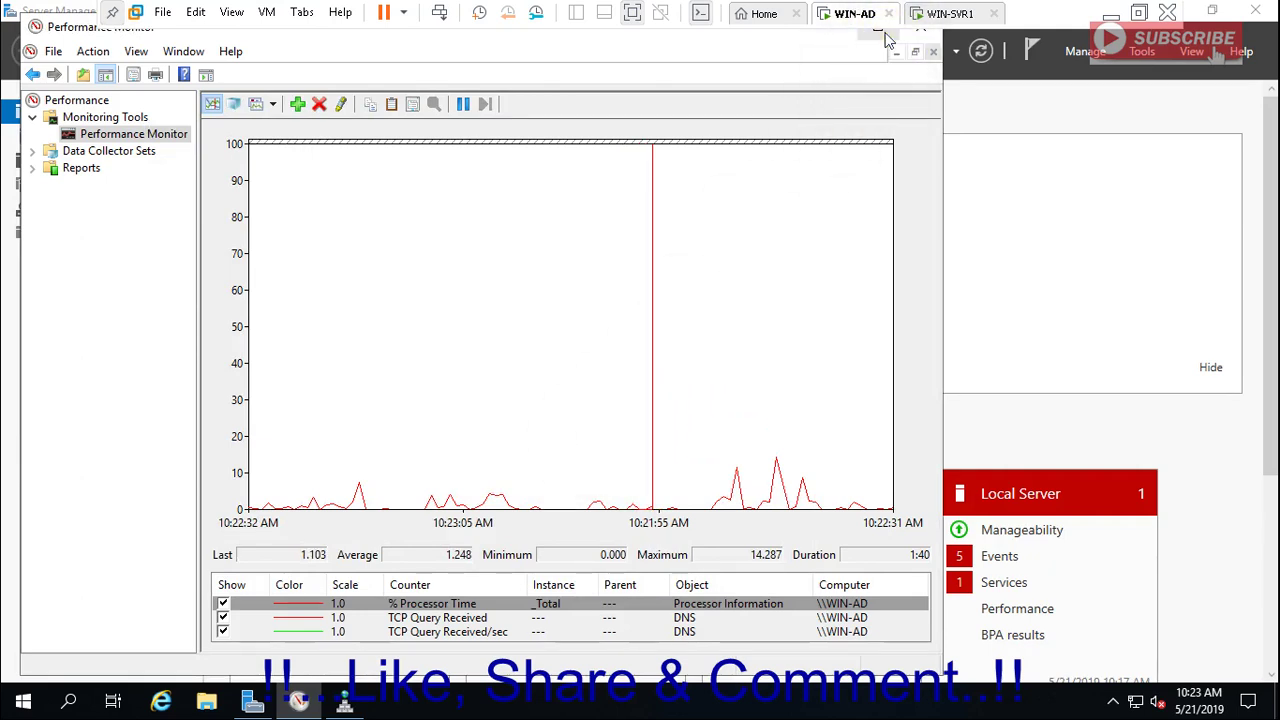
Step: Maximize the Performance Monitor window and examine the TCP Query Received and TCP Query Received/sec counters' statistics in turn
click(898, 28)
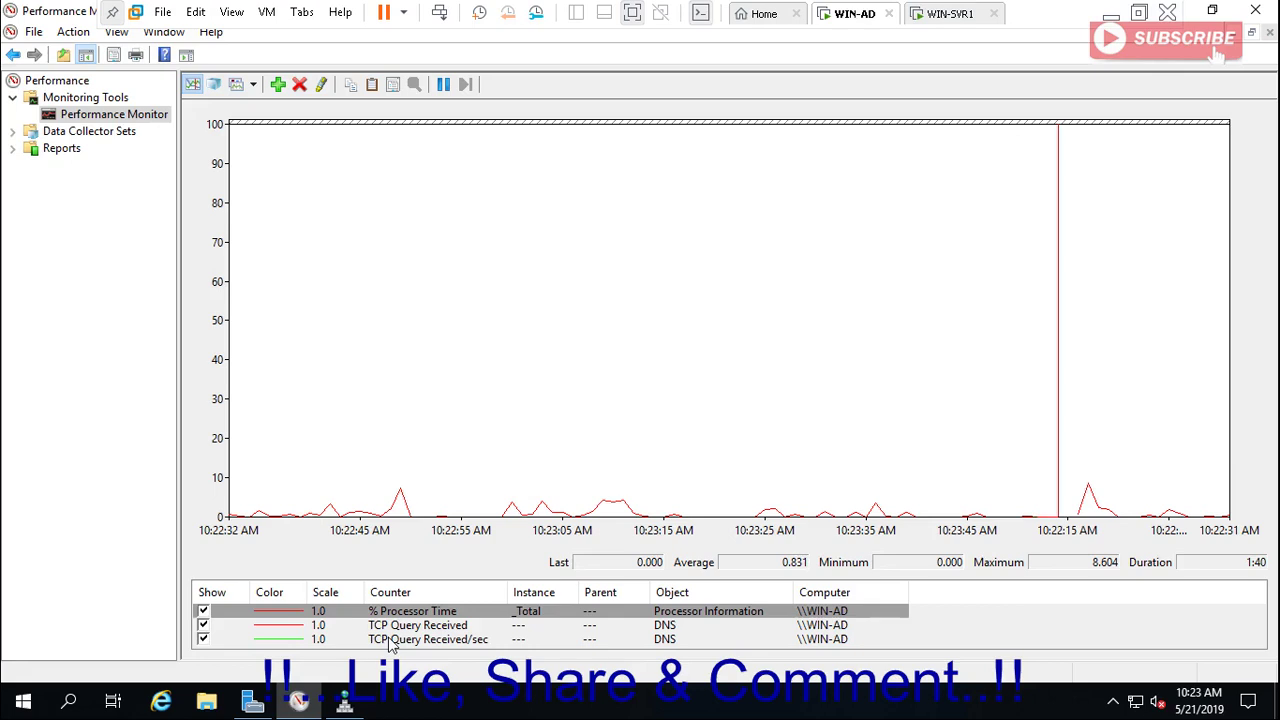
click(363, 494)
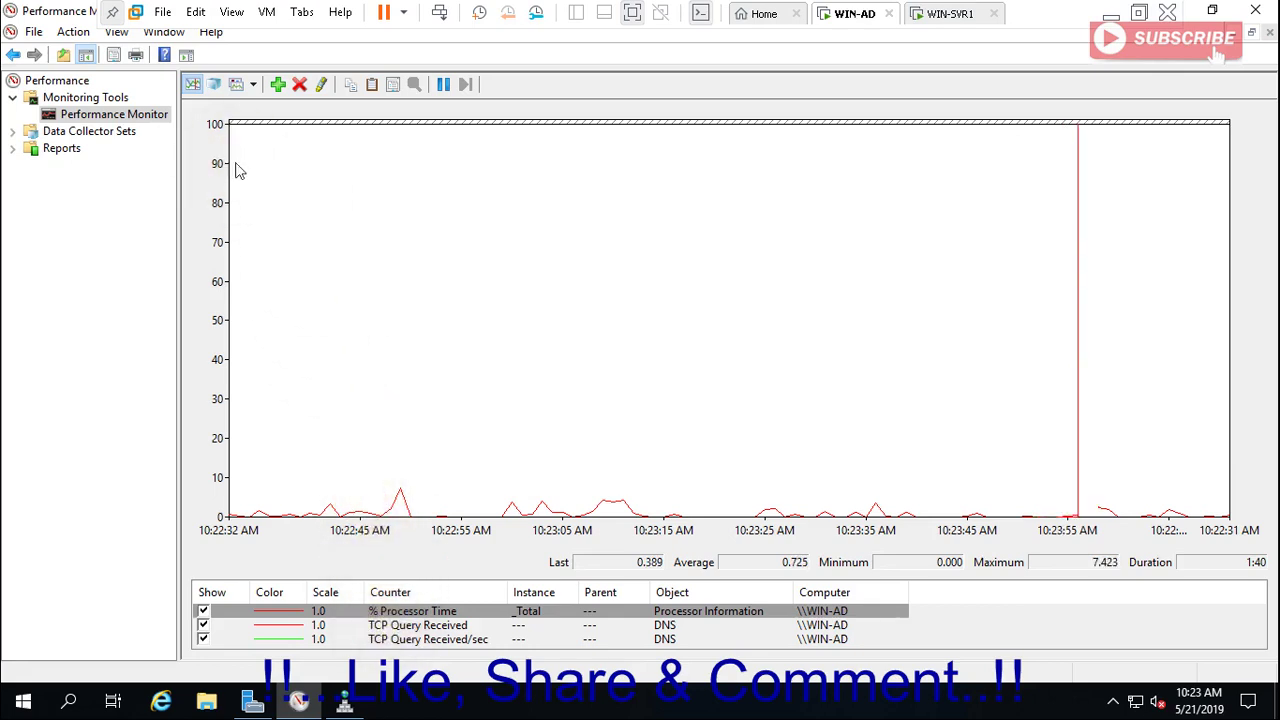
right_click(150, 120)
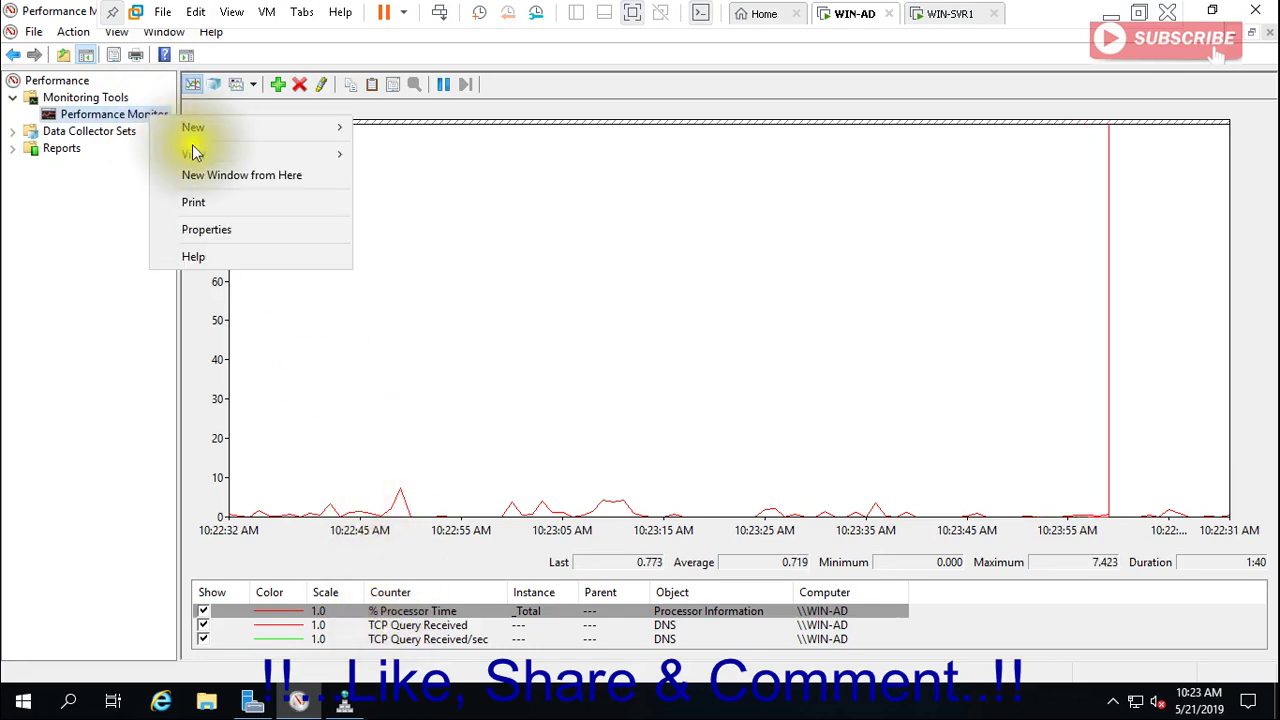
click(463, 302)
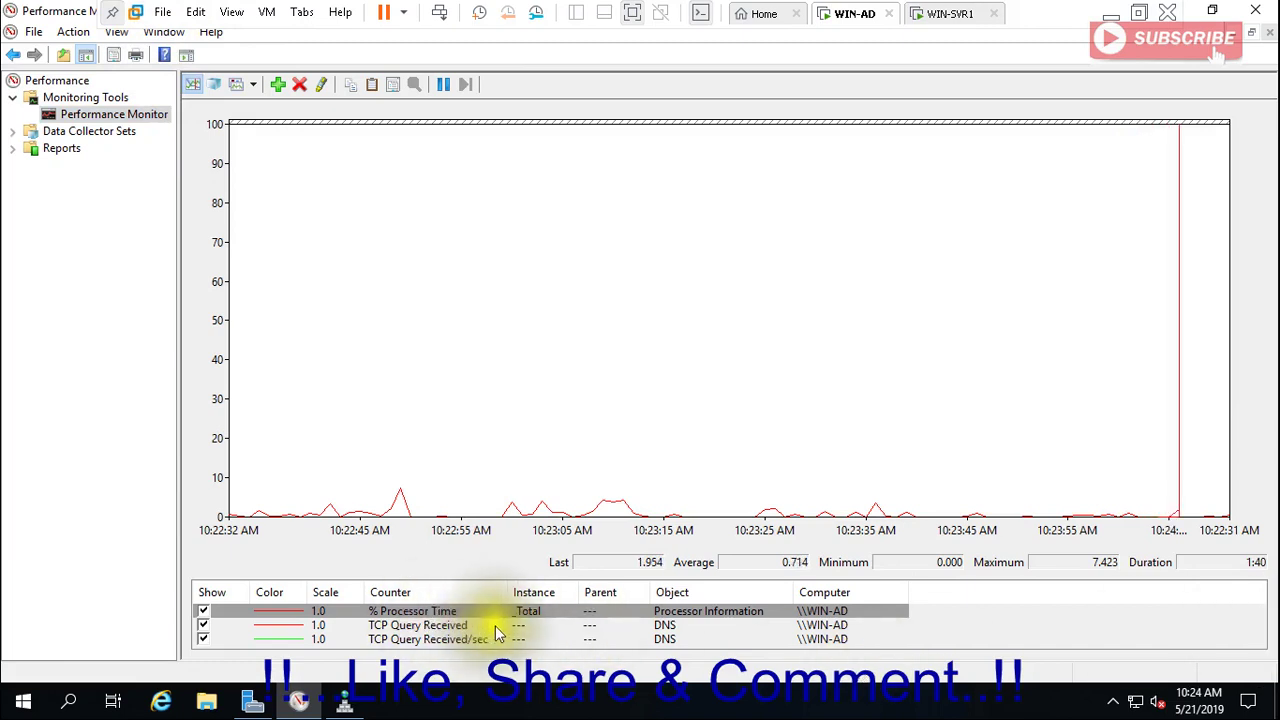
click(446, 627)
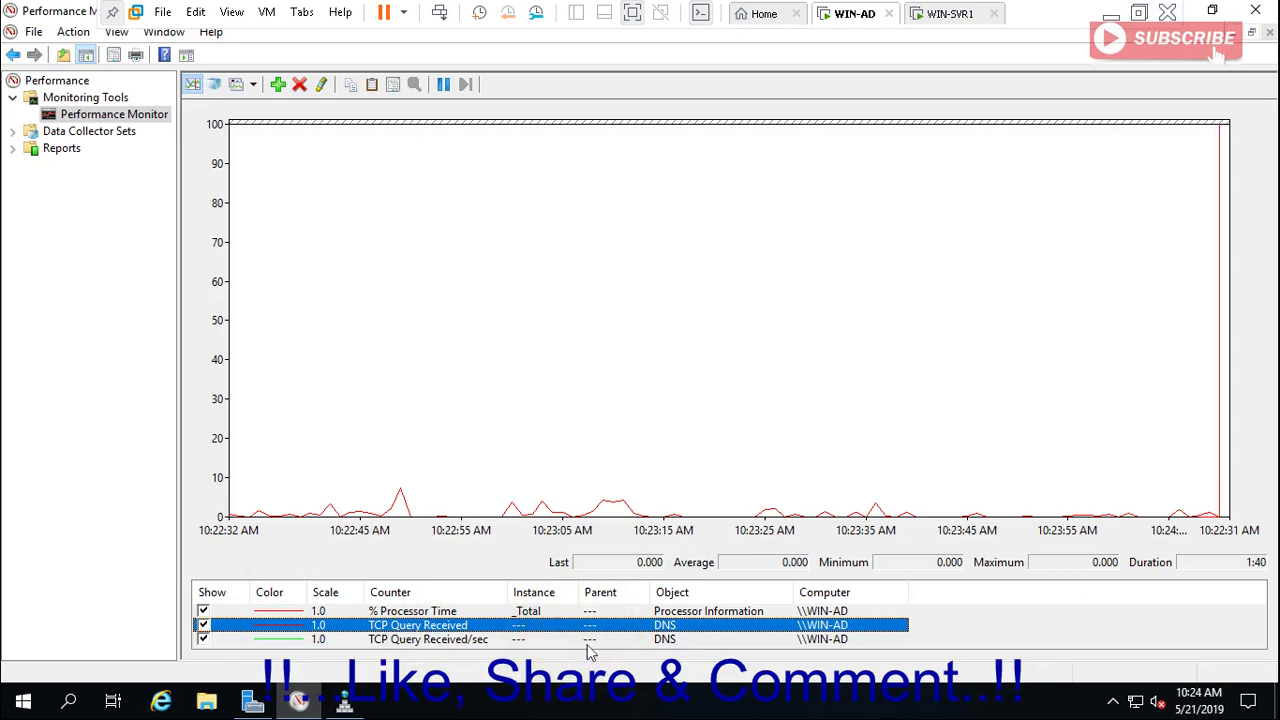
click(474, 639)
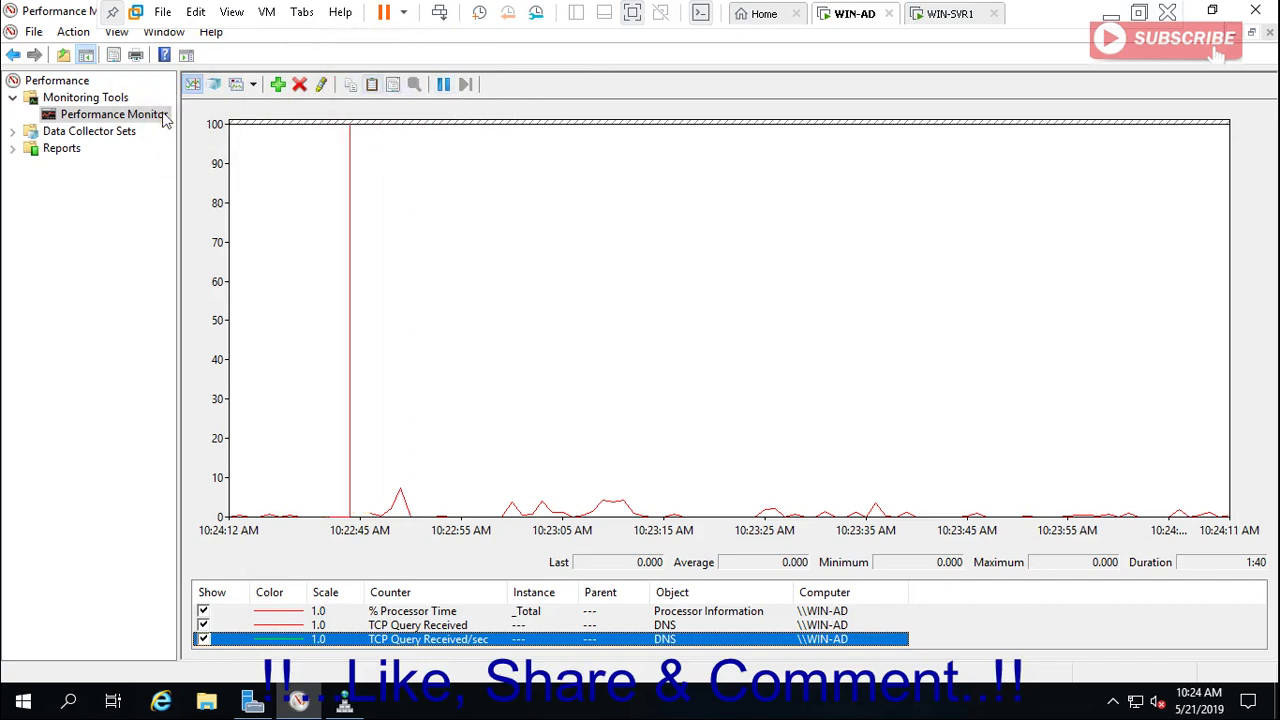
Step: Check the Performance overview with its system summary and return to the live Performance Monitor graph
click(71, 97)
click(60, 81)
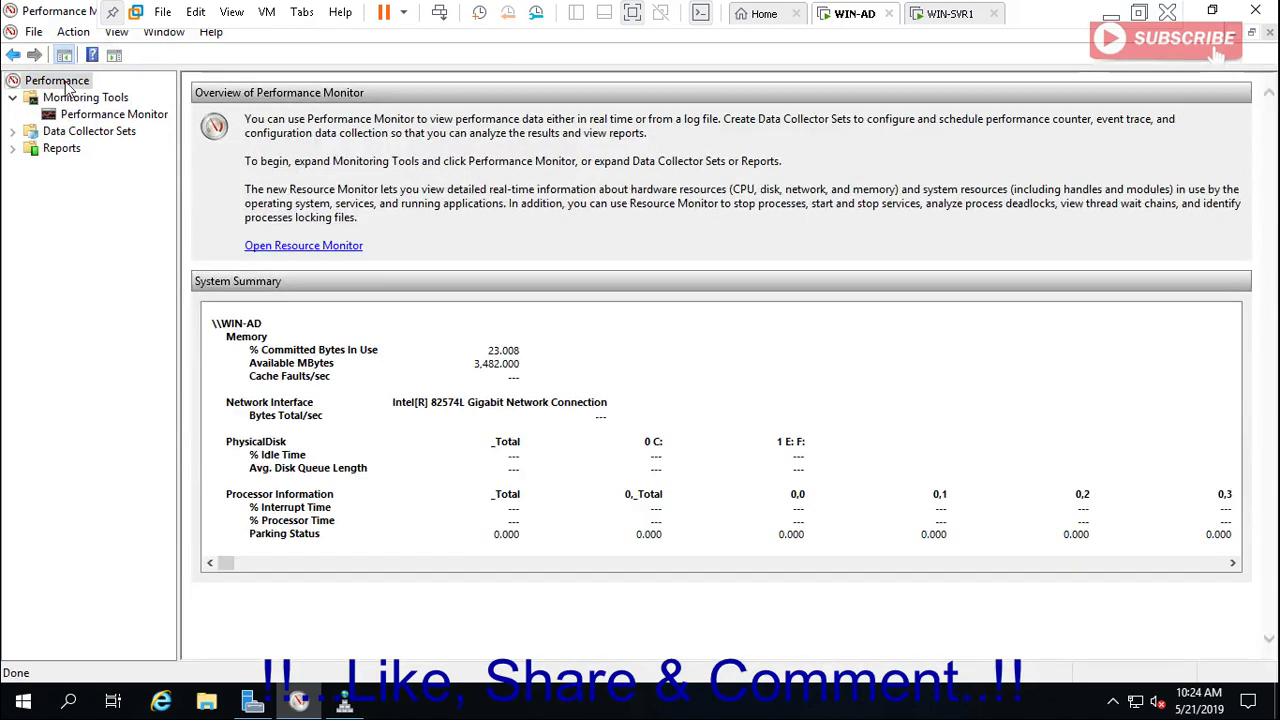
right_click(64, 84)
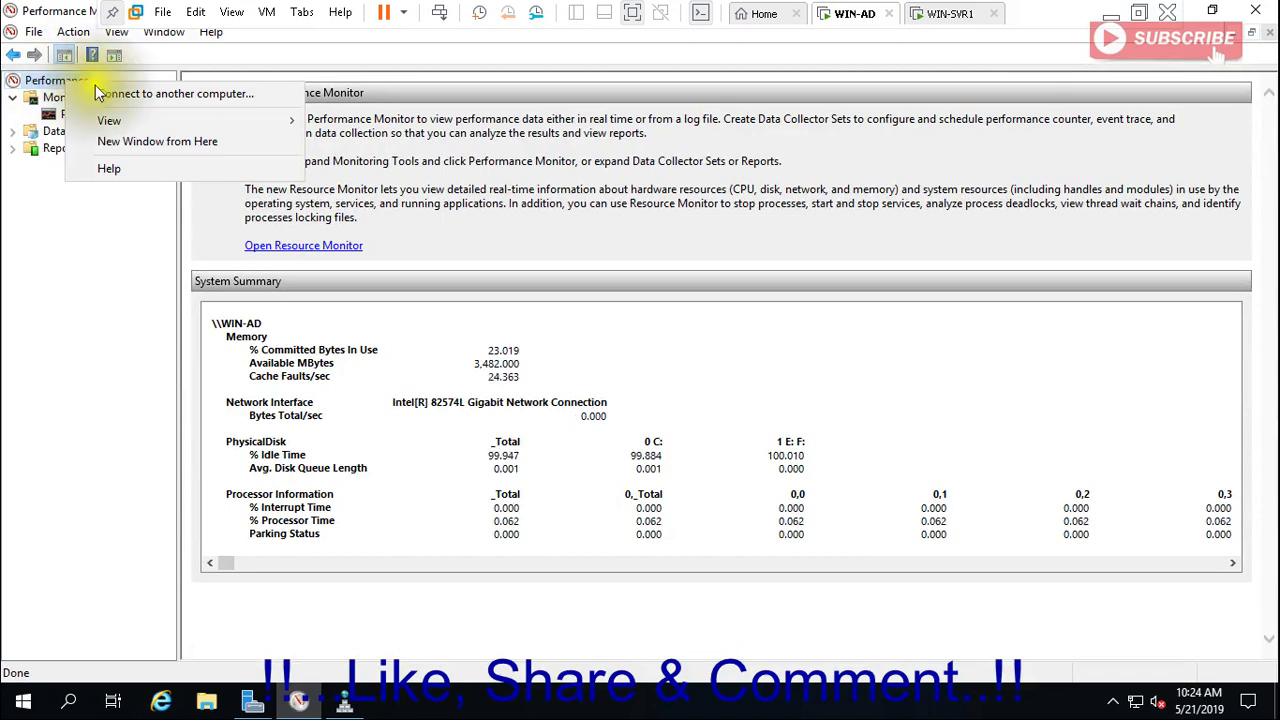
click(58, 122)
click(62, 116)
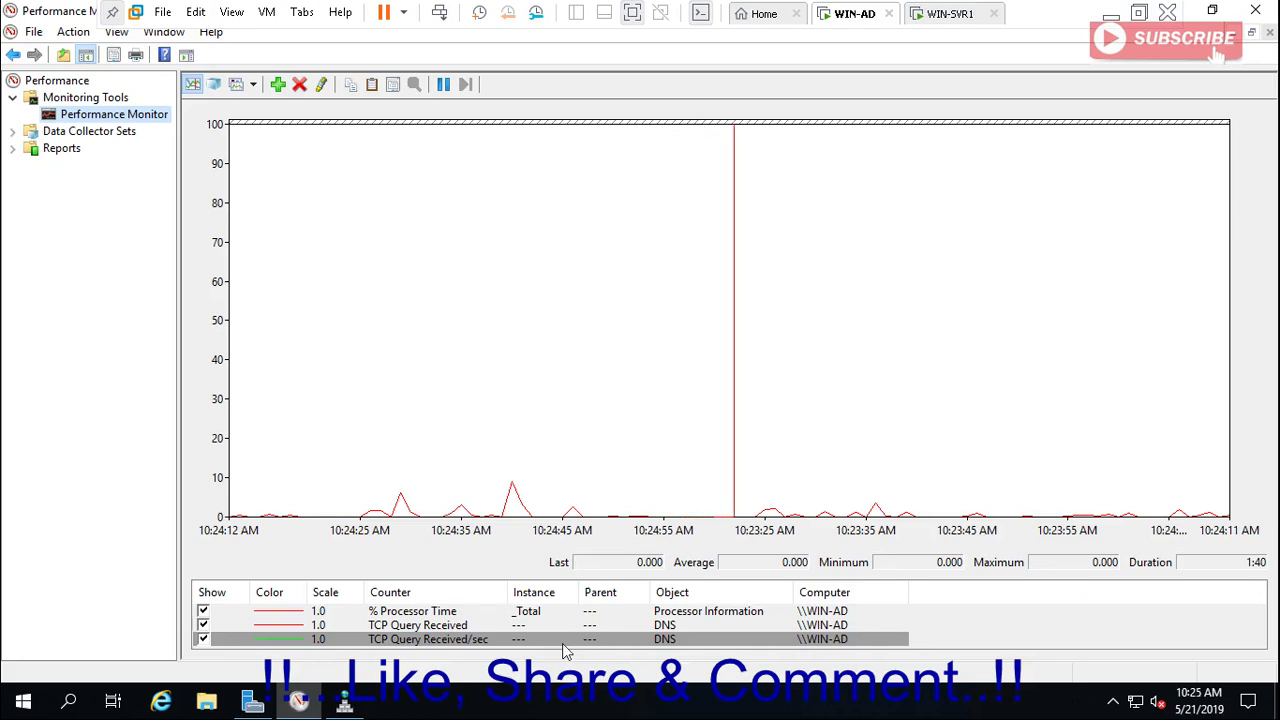
Step: Open a Command Prompt and try to run dnslint /s 192.168.0.2524 /d xyz.com
key(super+r)
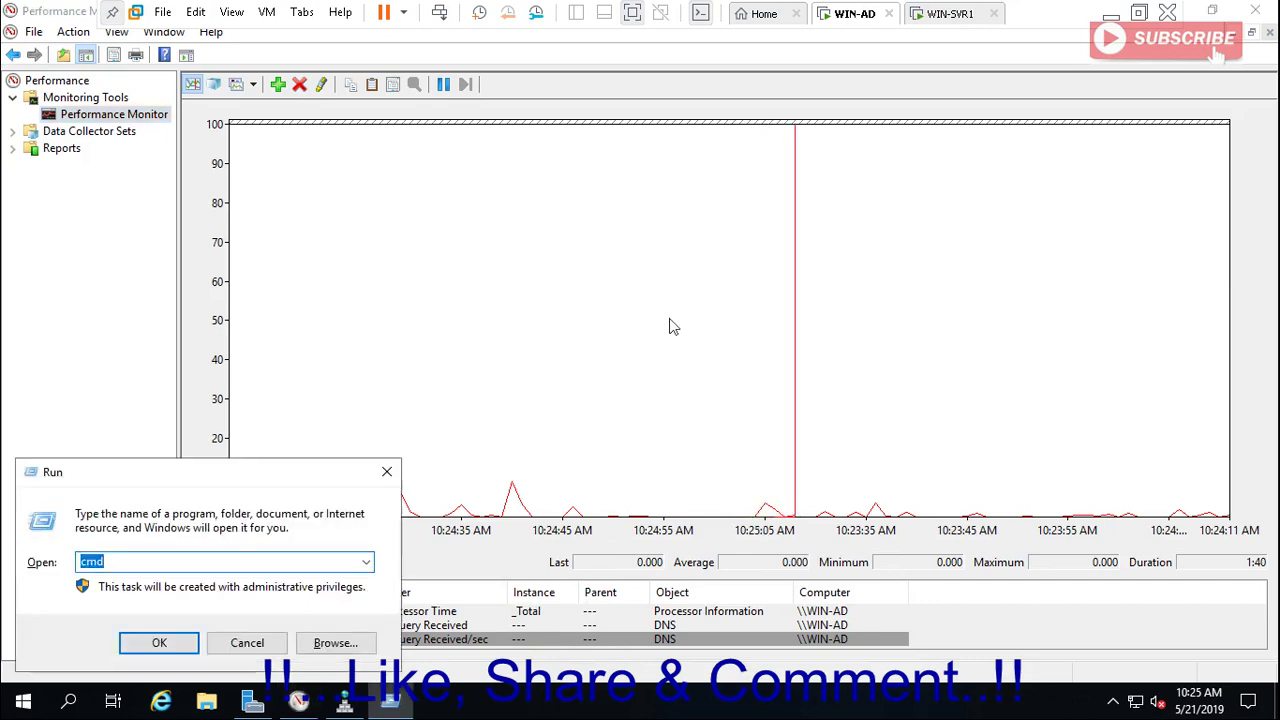
key(Return)
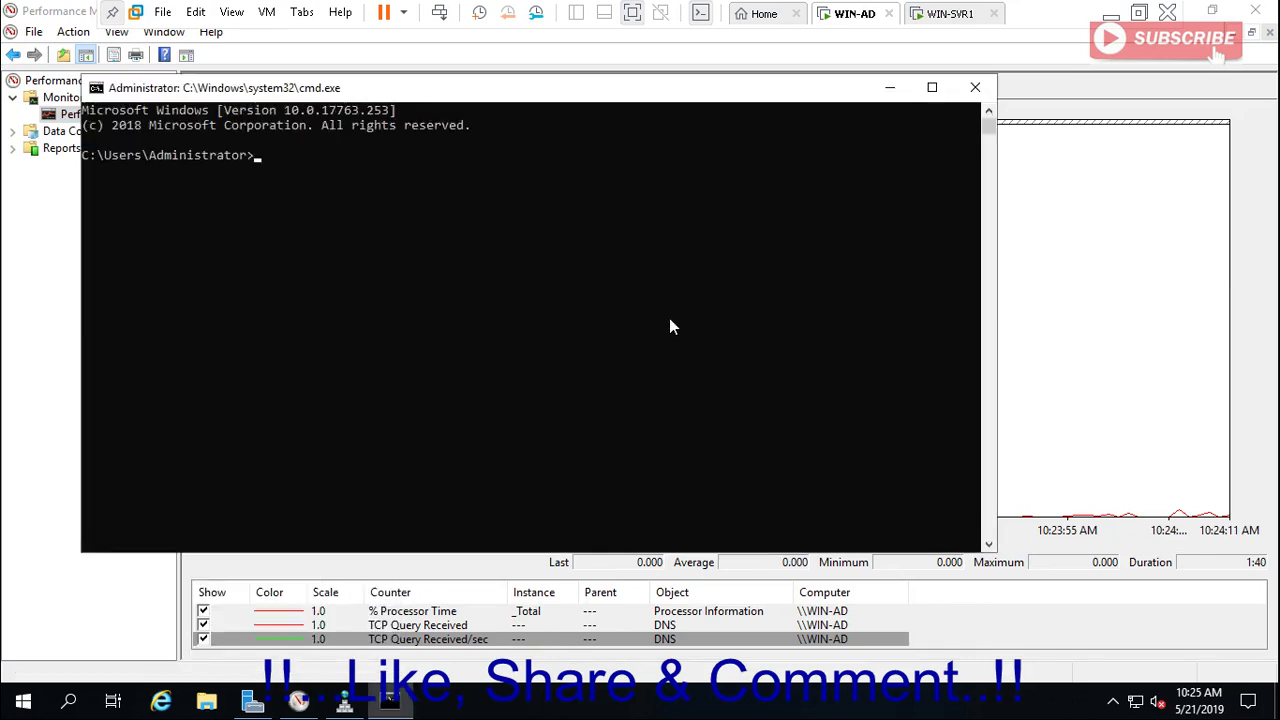
click(669, 322)
click(640, 323)
text(dnslint /s 192.168.)
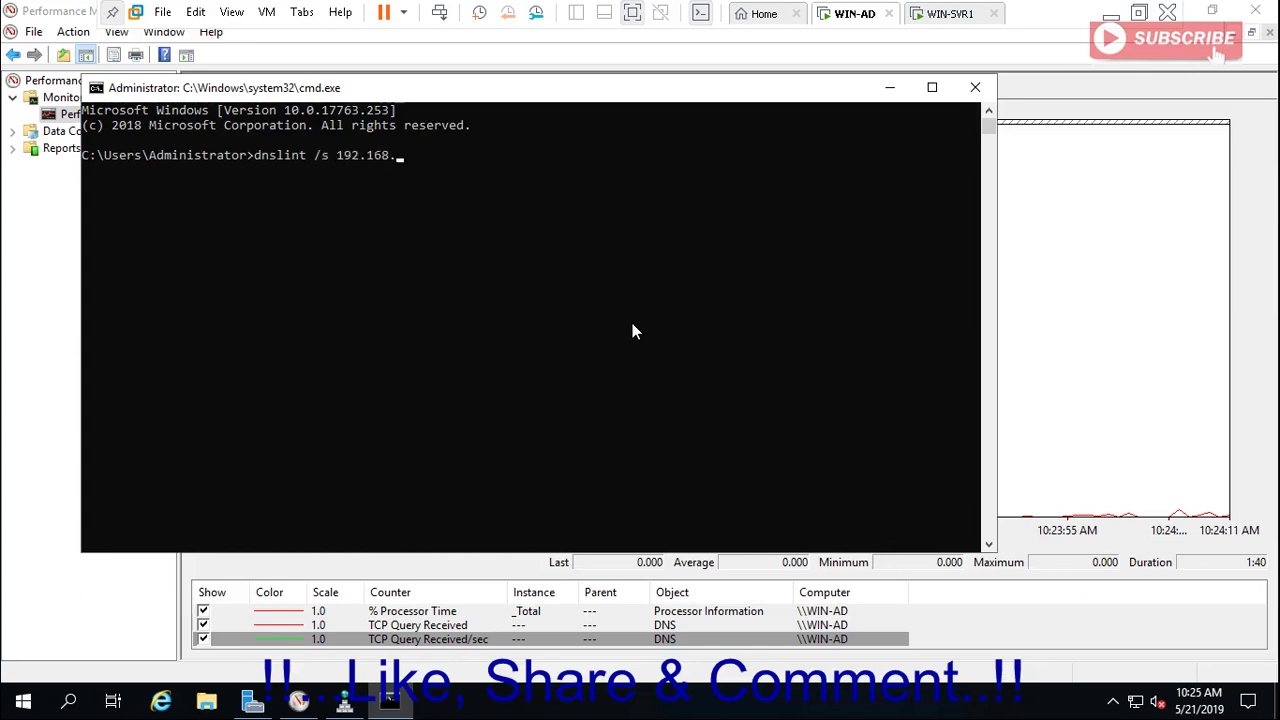
text(0.2524 /d x)
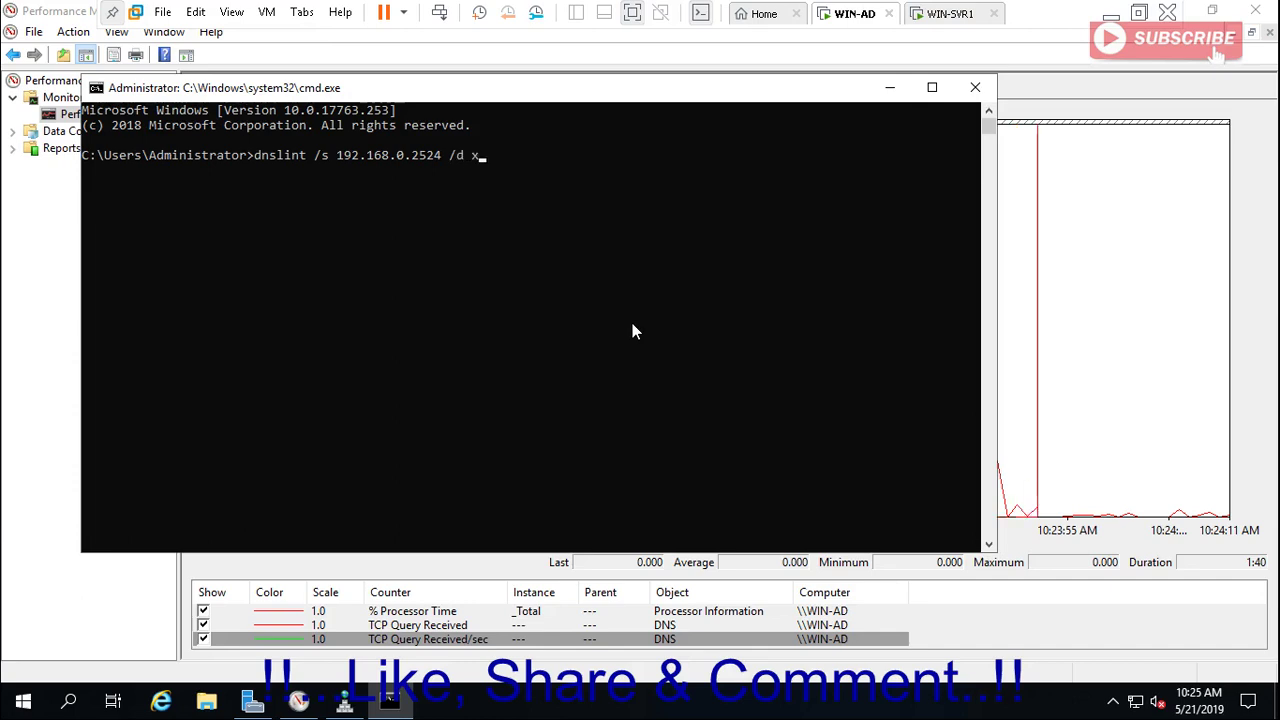
text(yz.com)
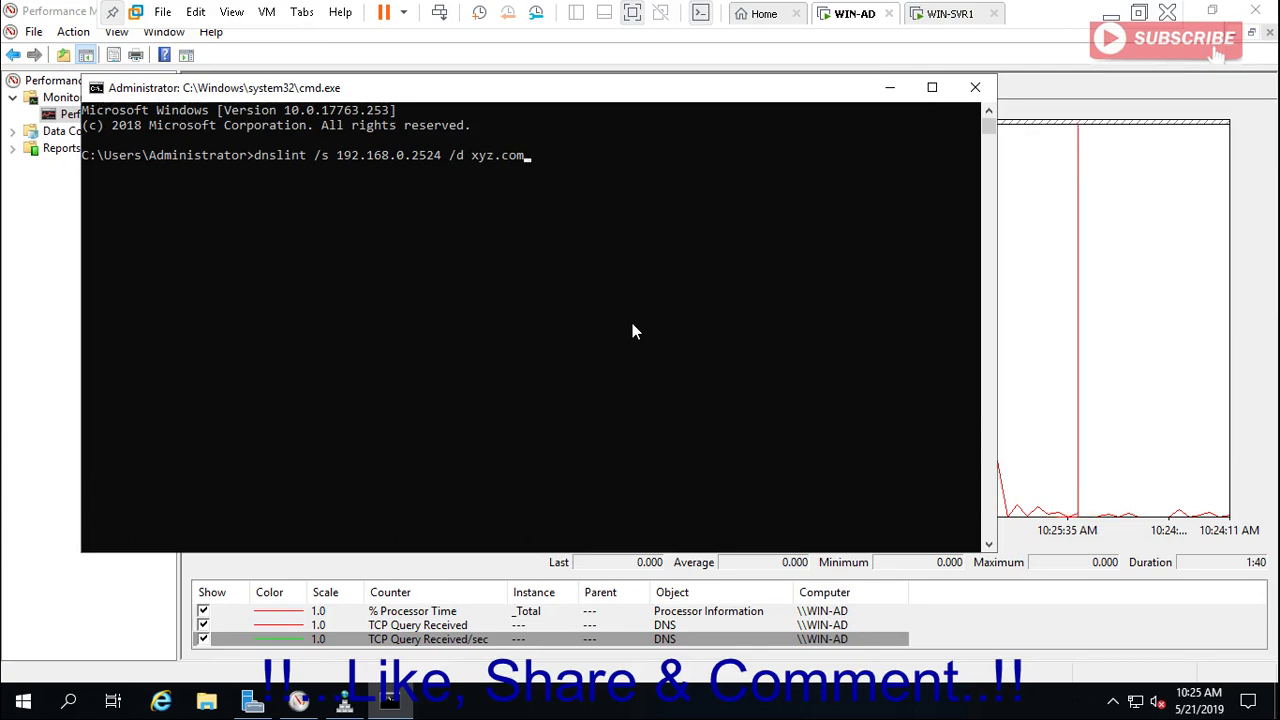
key(Return)
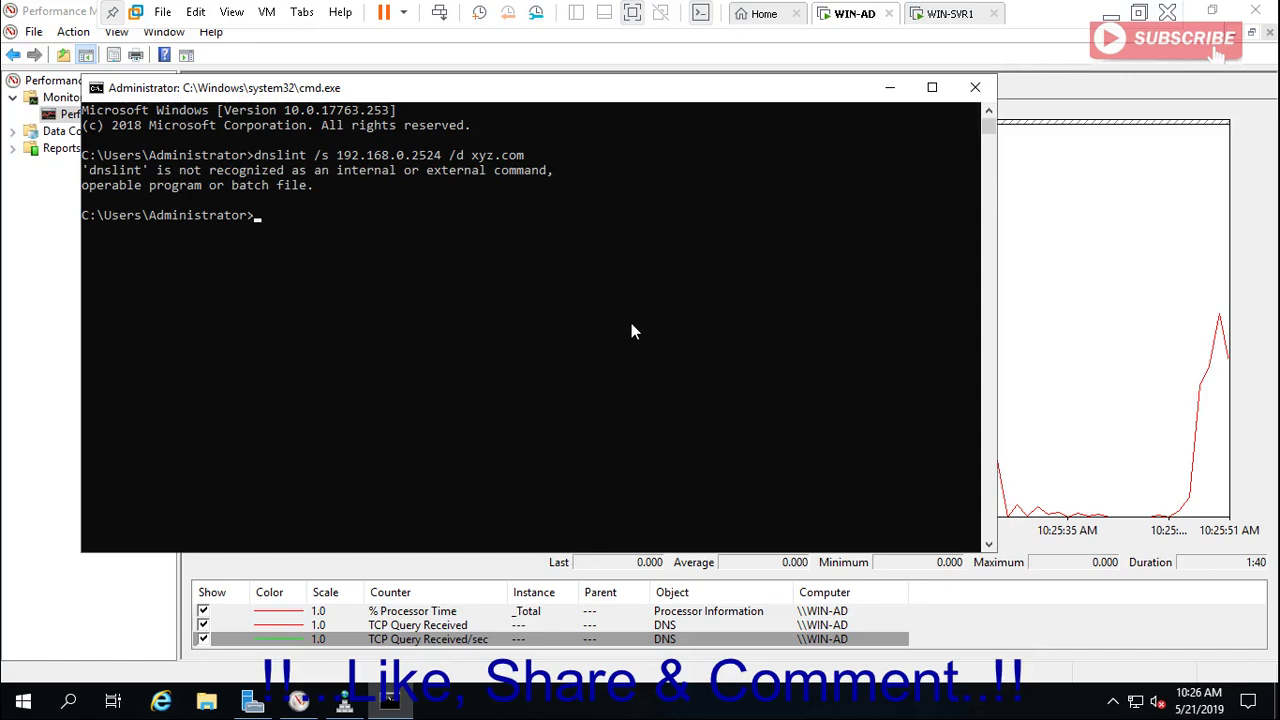
Step: Try running dnslint twice without any arguments, and close the Command Prompt to return to the Performance Monitor graph
key(Up)
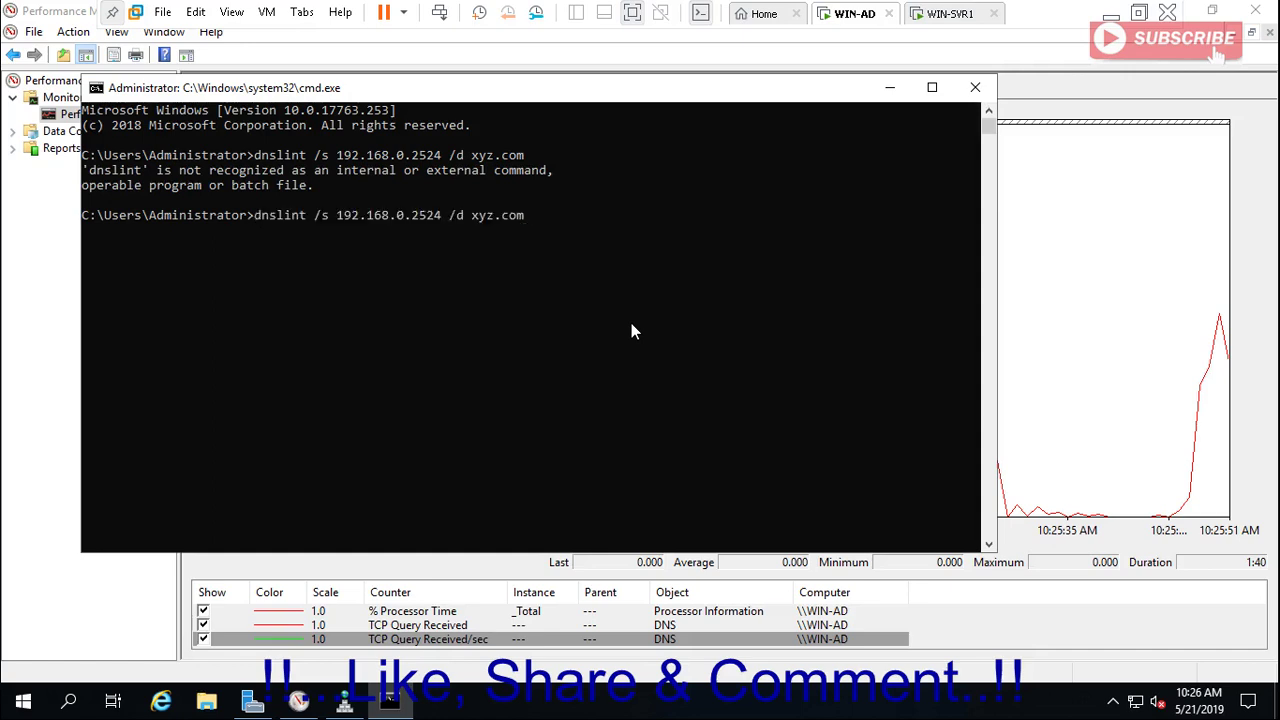
key(BackSpace)
key(BackSpace)
key(BackSpace)
key(BackSpace)
key(BackSpace)
key(BackSpace)
key(BackSpace)
key(BackSpace)
key(BackSpace)
key(BackSpace)
key(BackSpace)
key(BackSpace)
key(BackSpace)
key(BackSpace)
key(BackSpace)
key(BackSpace)
key(BackSpace)
key(BackSpace)
key(BackSpace)
key(BackSpace)
key(BackSpace)
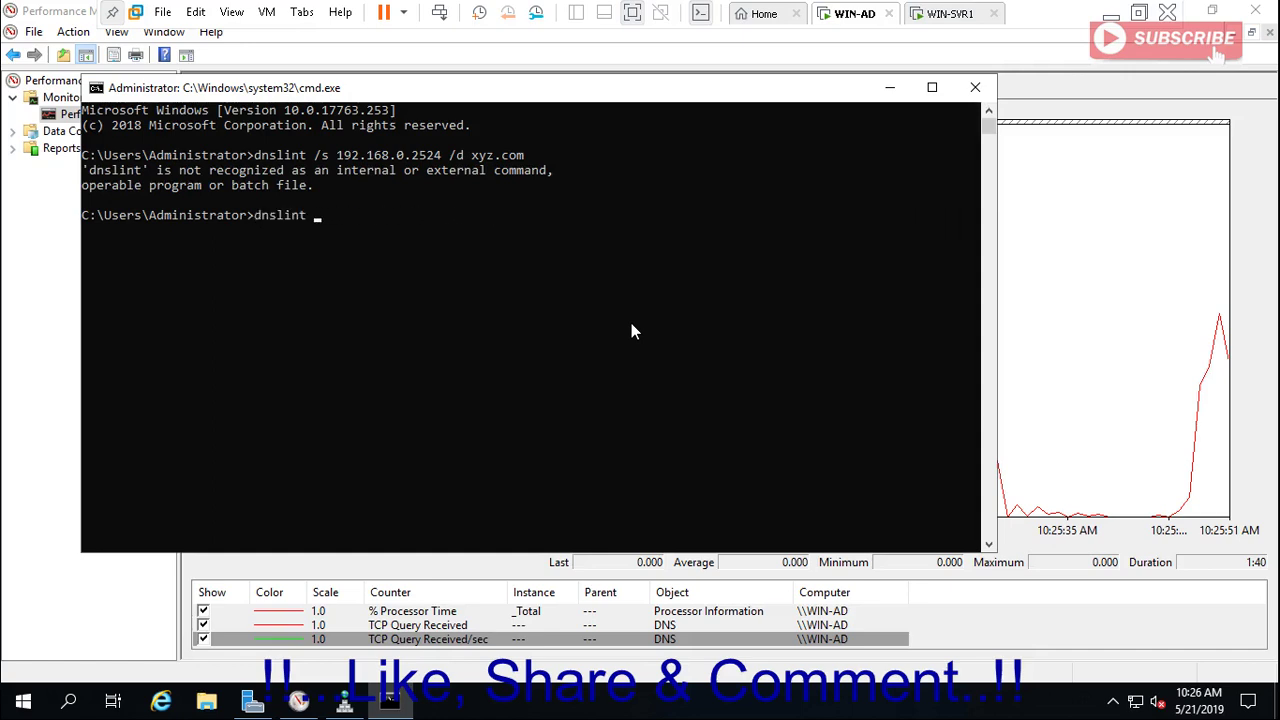
key(Return)
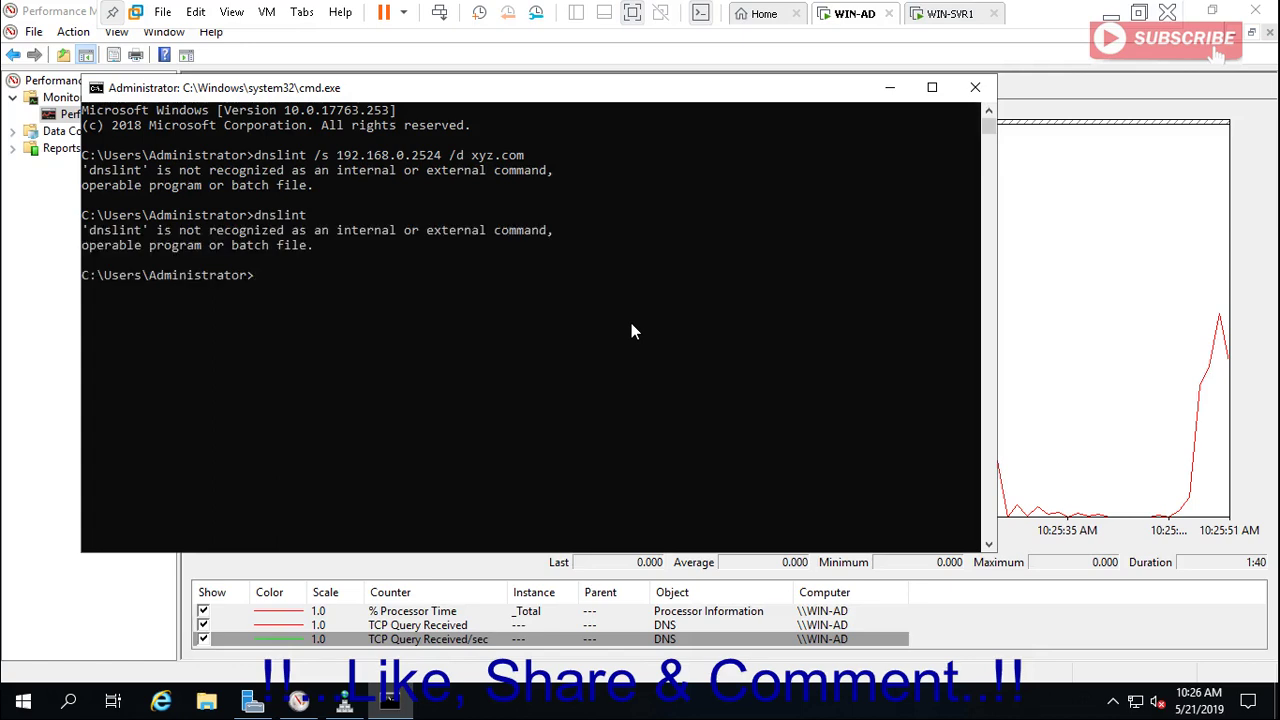
text(dnslint)
key(Return)
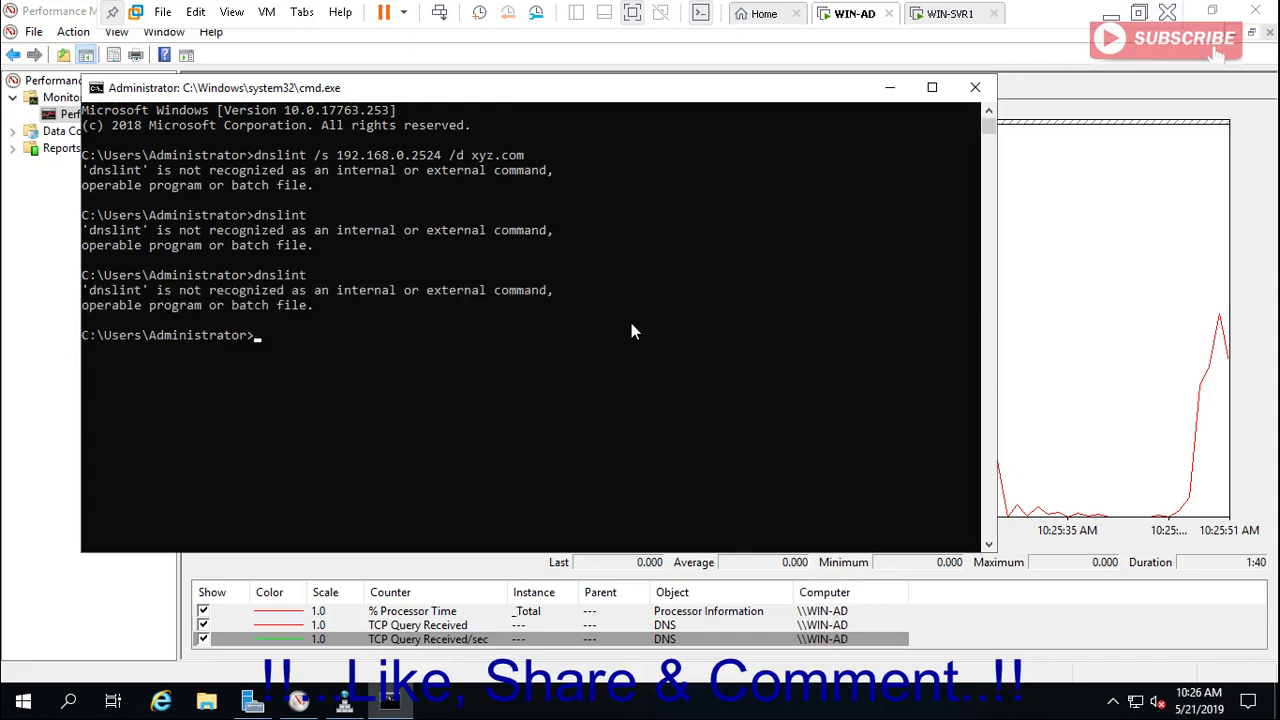
click(660, 295)
click(761, 222)
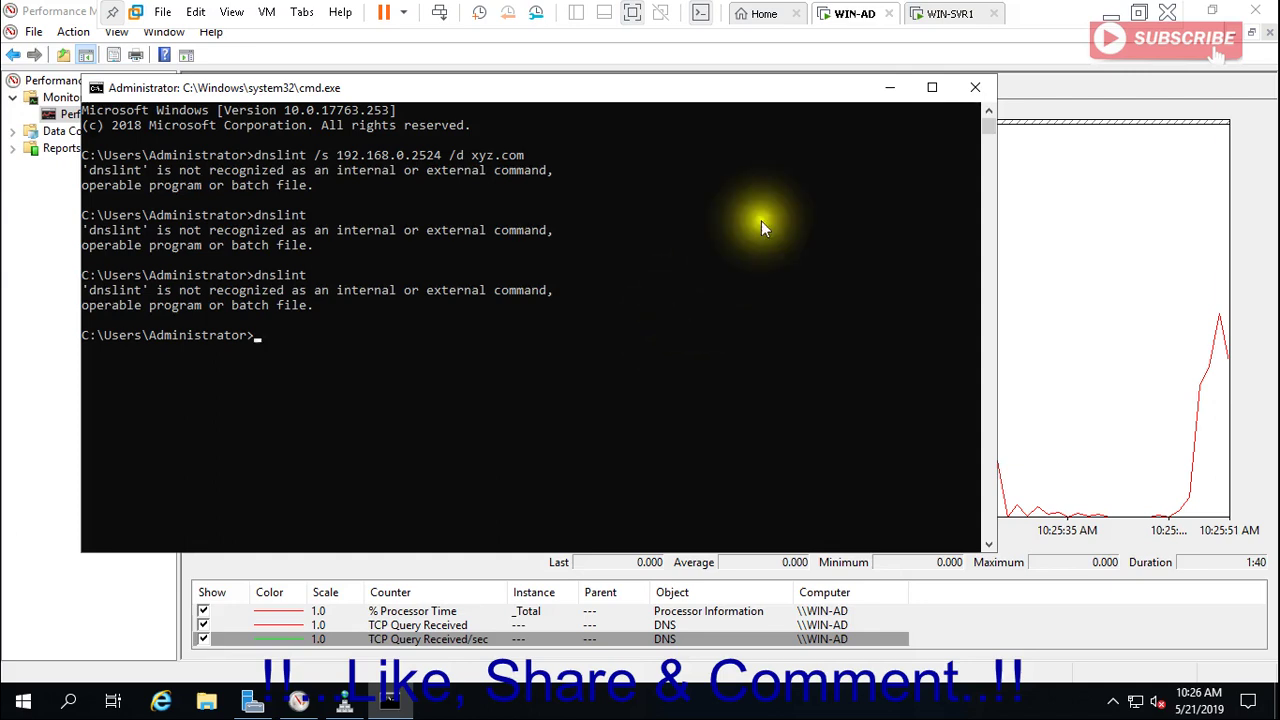
click(975, 88)
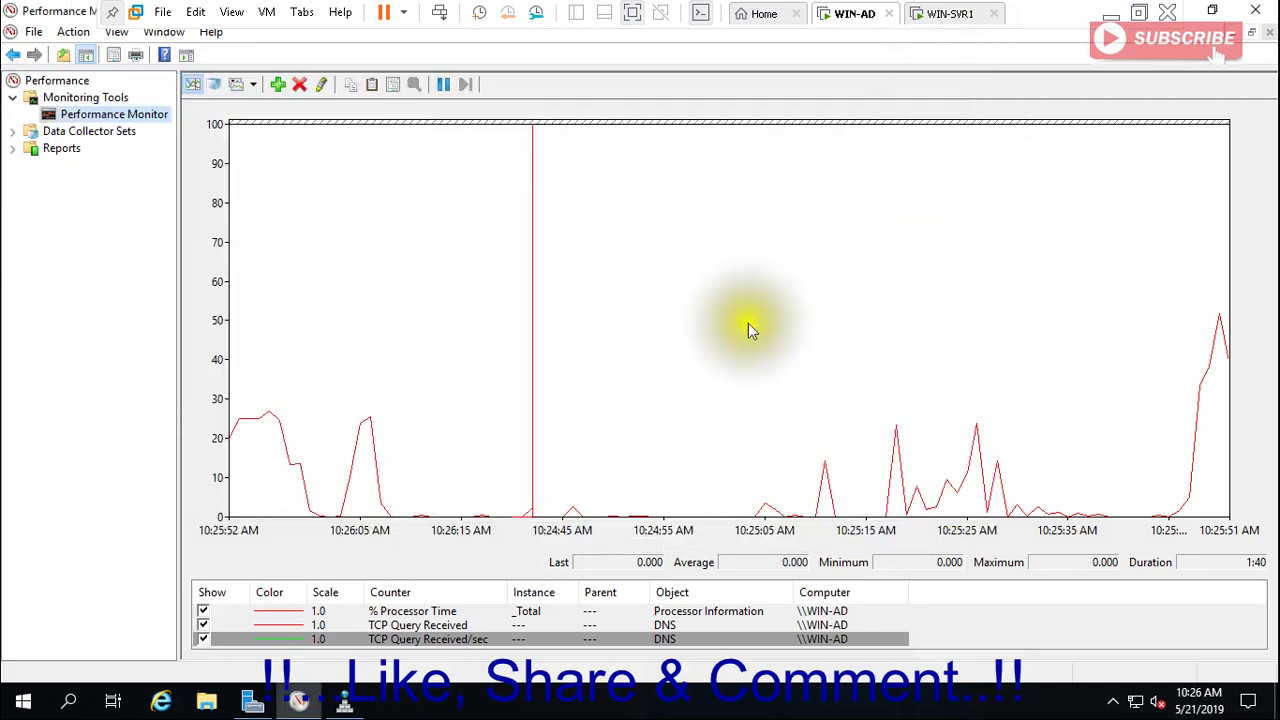
click(529, 625)
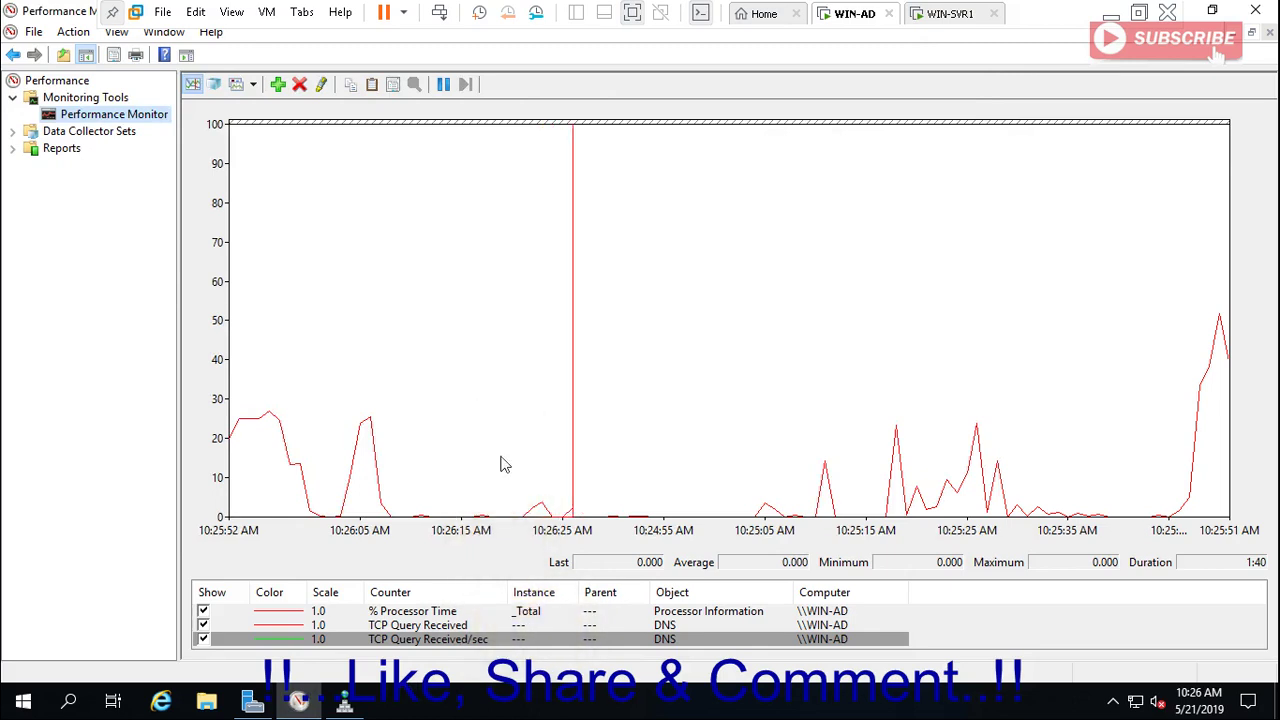
Step: Start a continuous ping to the server with the command ping 192.168.0.252 -t
key(super+r)
text(ping)
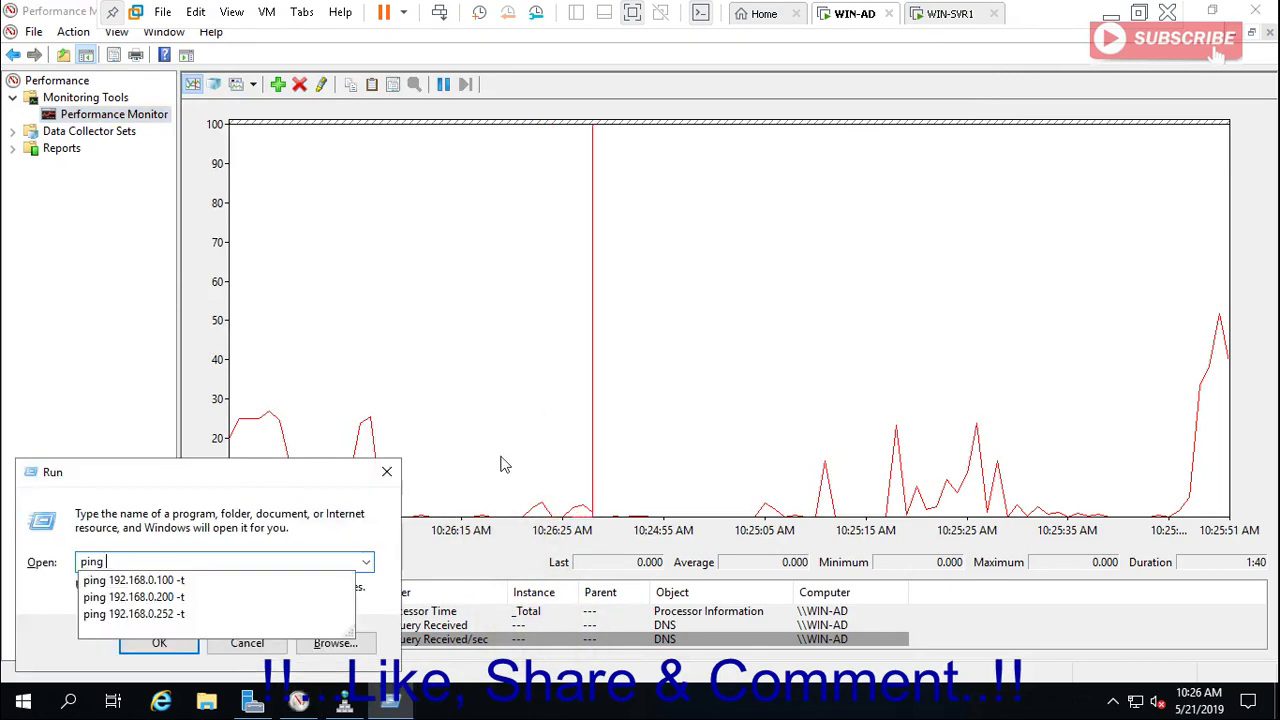
key(Down)
key(Down)
key(Down)
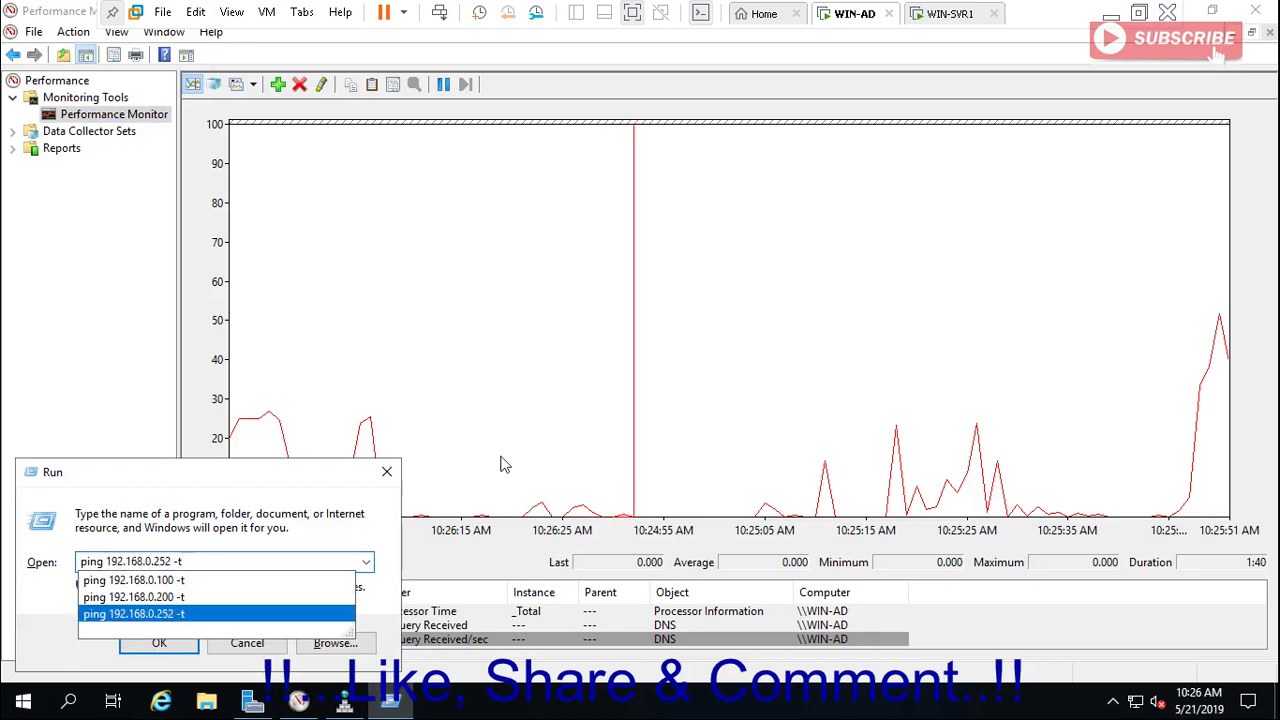
key(Return)
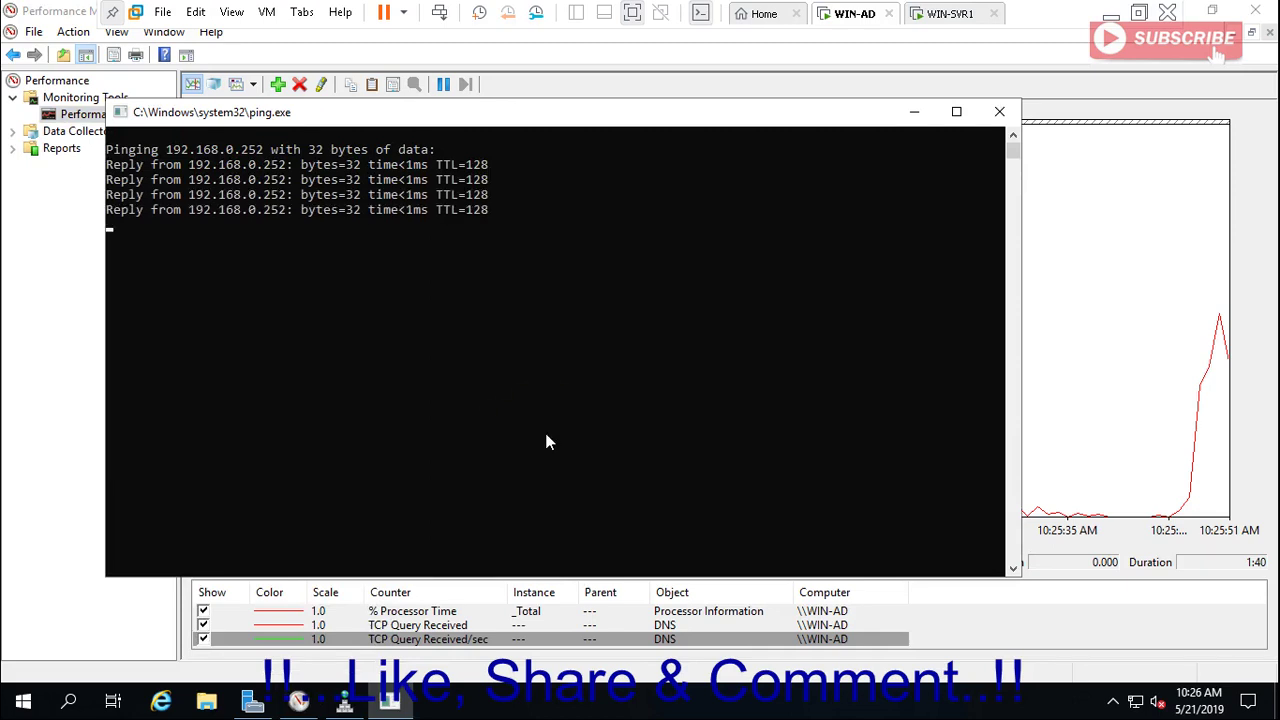
click(572, 418)
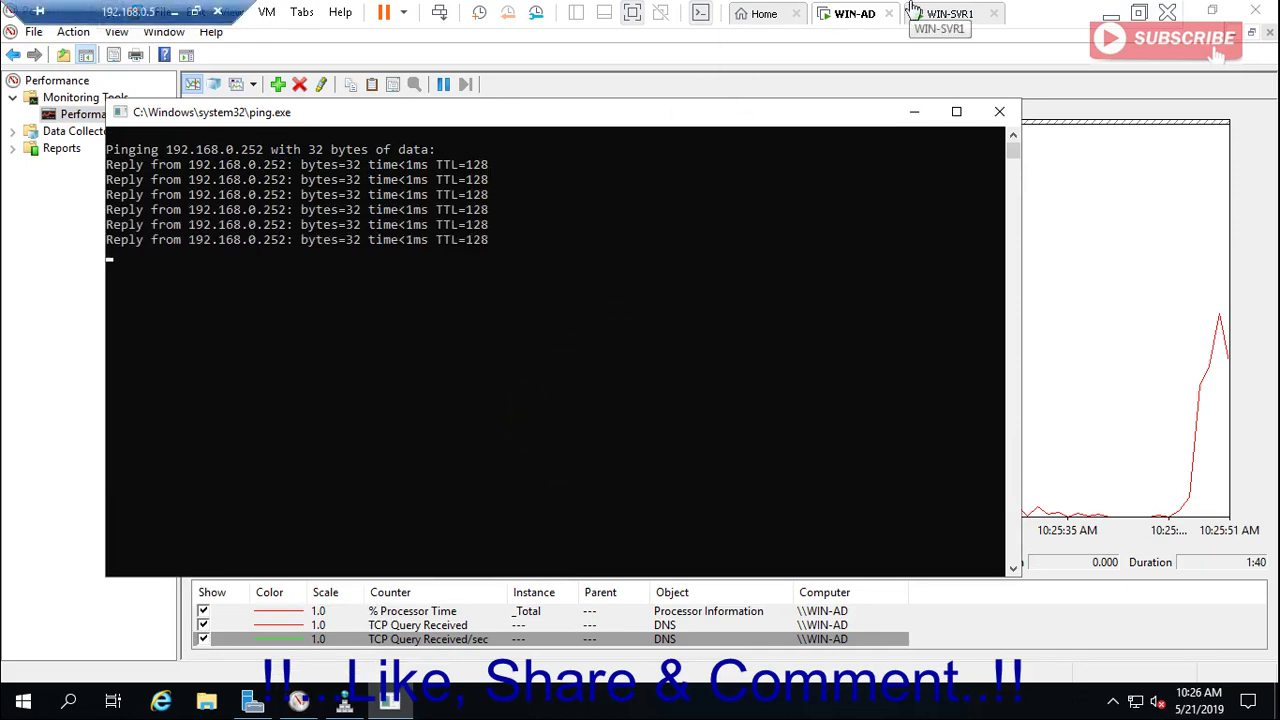
Step: On the host computer, replace the ping command in the Run dialog with the network path \\192.168.0.254\
key(super+r)
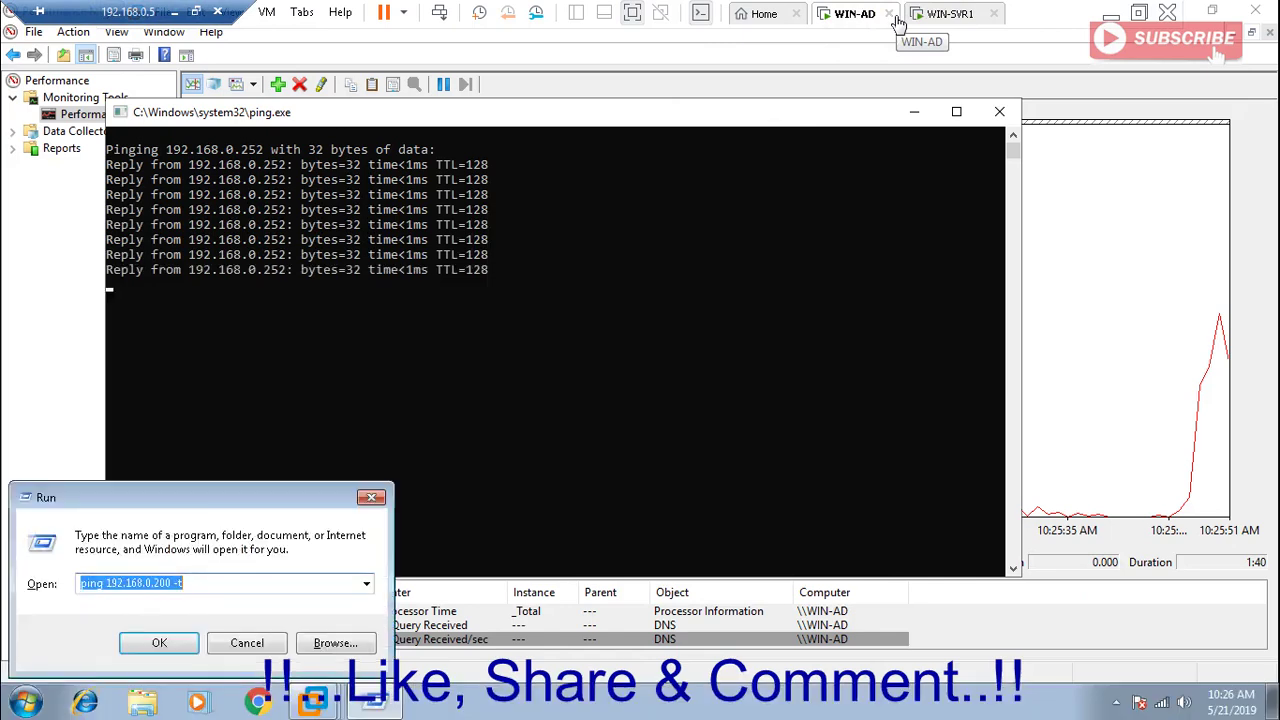
key(End)
text(-t)
key(BackSpace)
key(BackSpace)
key(BackSpace)
key(BackSpace)
key(BackSpace)
key(BackSpace)
key(BackSpace)
key(BackSpace)
key(BackSpace)
key(BackSpace)
key(BackSpace)
key(BackSpace)
key(BackSpace)
key(BackSpace)
key(BackSpace)
key(BackSpace)
key(BackSpace)
key(BackSpace)
key(BackSpace)
key(BackSpace)
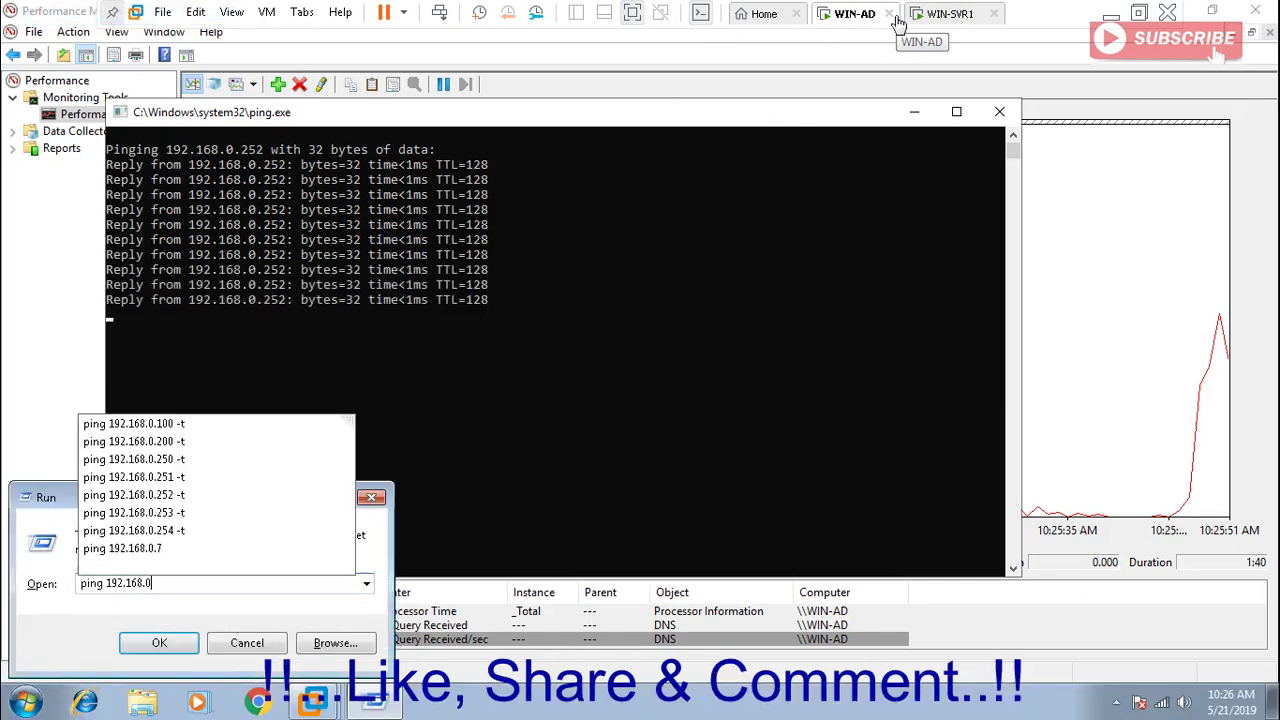
text(\\)
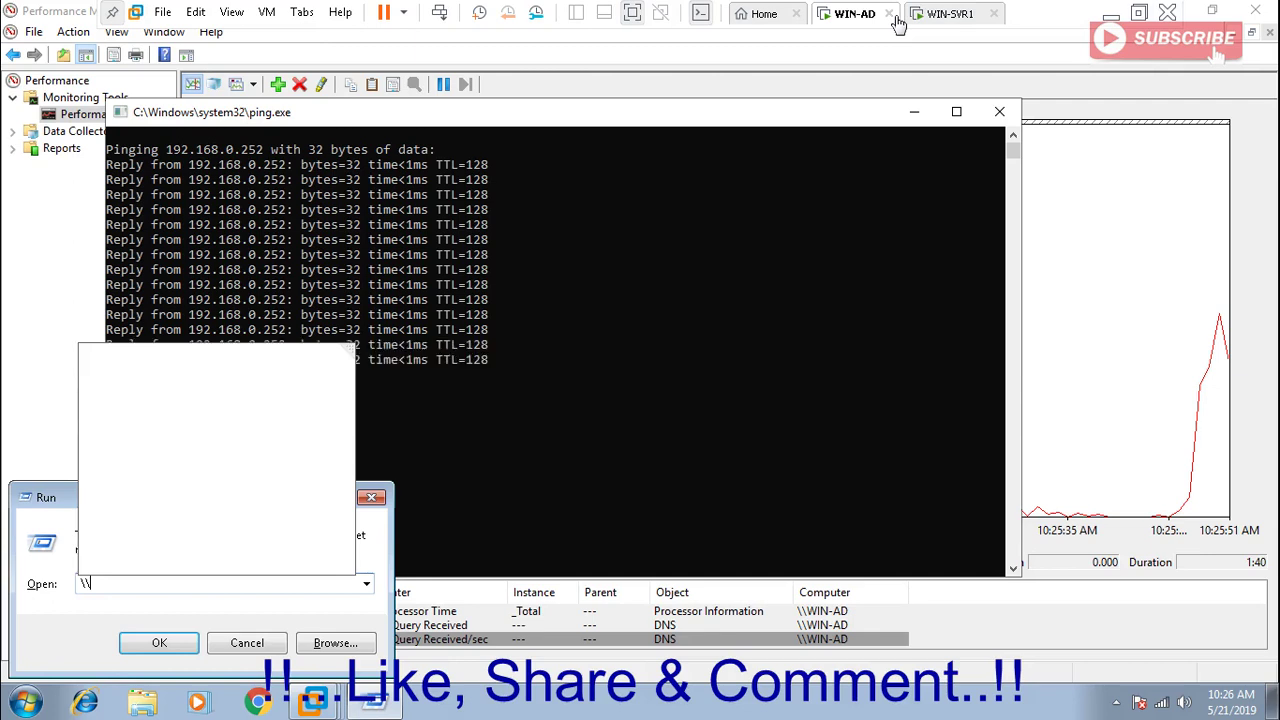
text(192.)
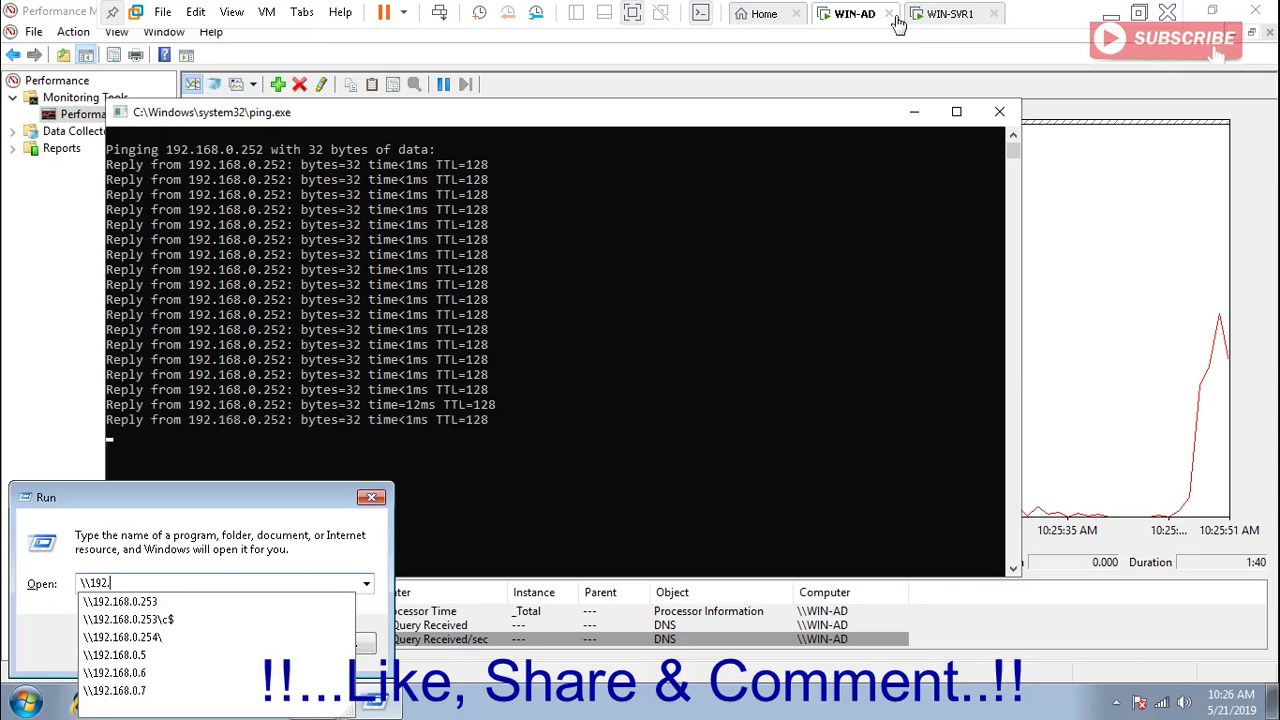
key(Down)
key(Down)
key(Down)
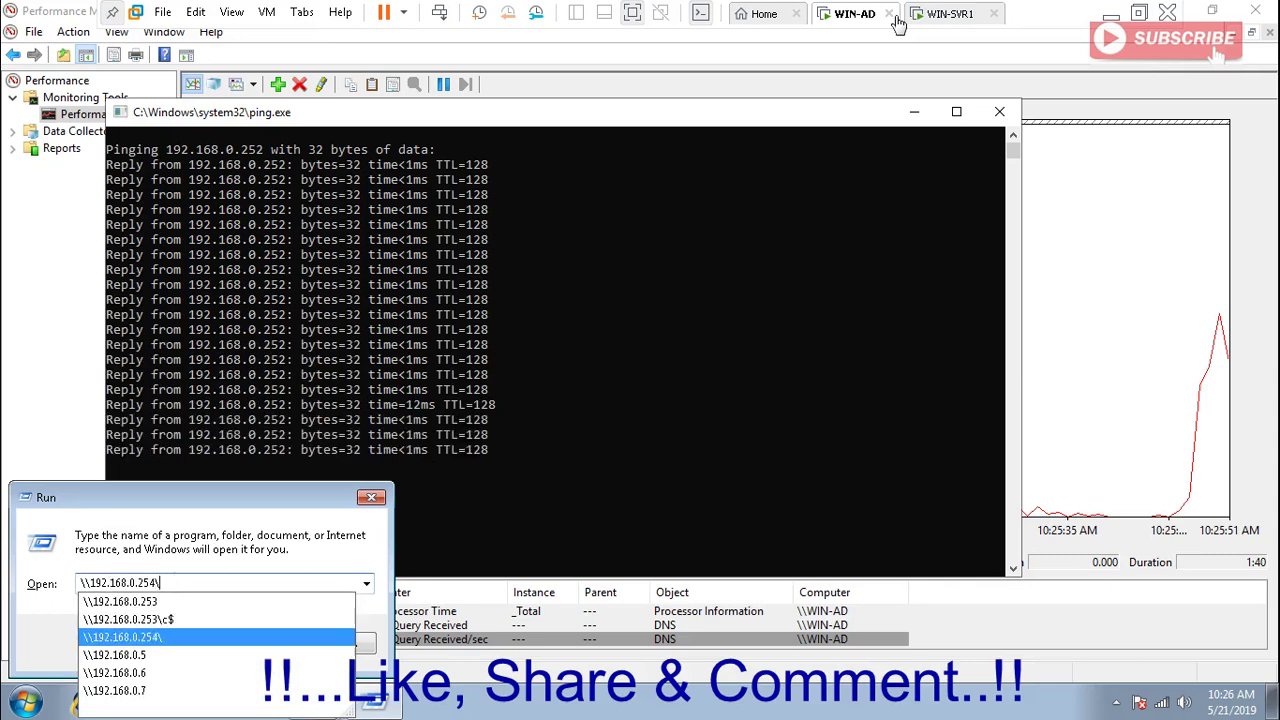